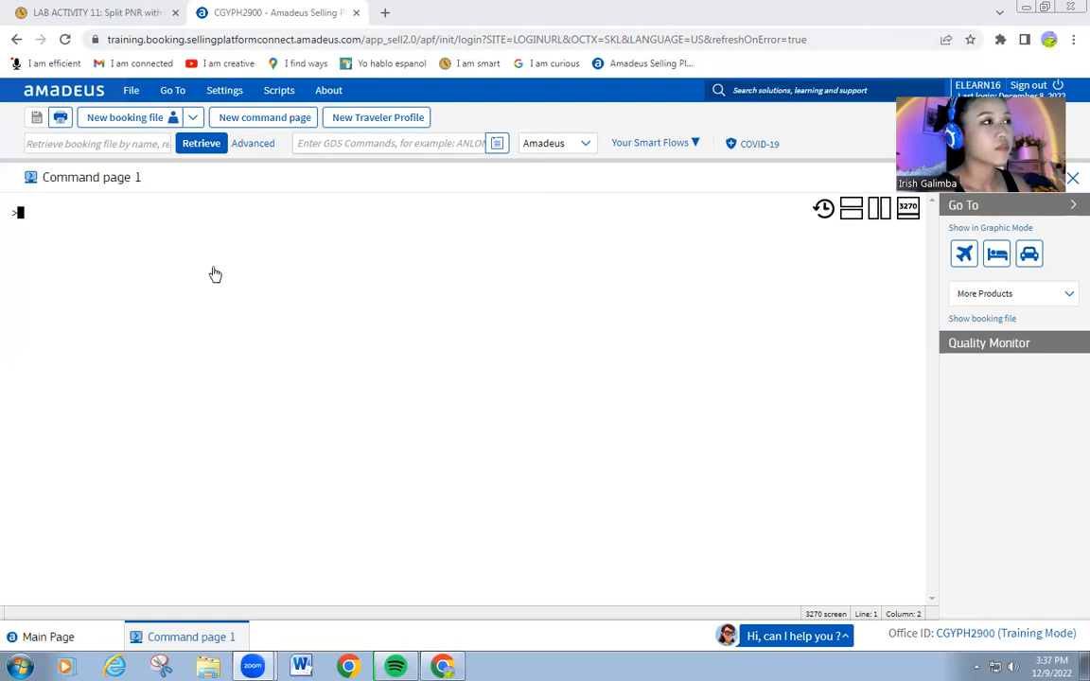
# Display Manila to Seletar (XSP) flight availability for 16 December with AN16DECMNLXSP.
pyautogui.click(63, 203)
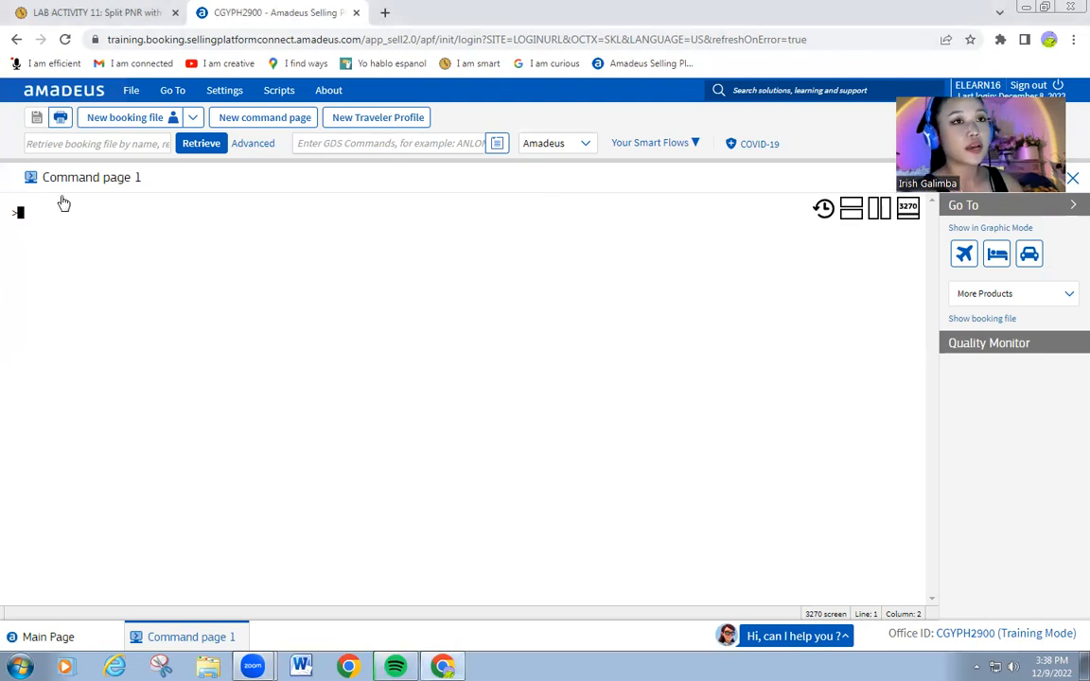
pyautogui.write('AN')
pyautogui.press('BackSpace')
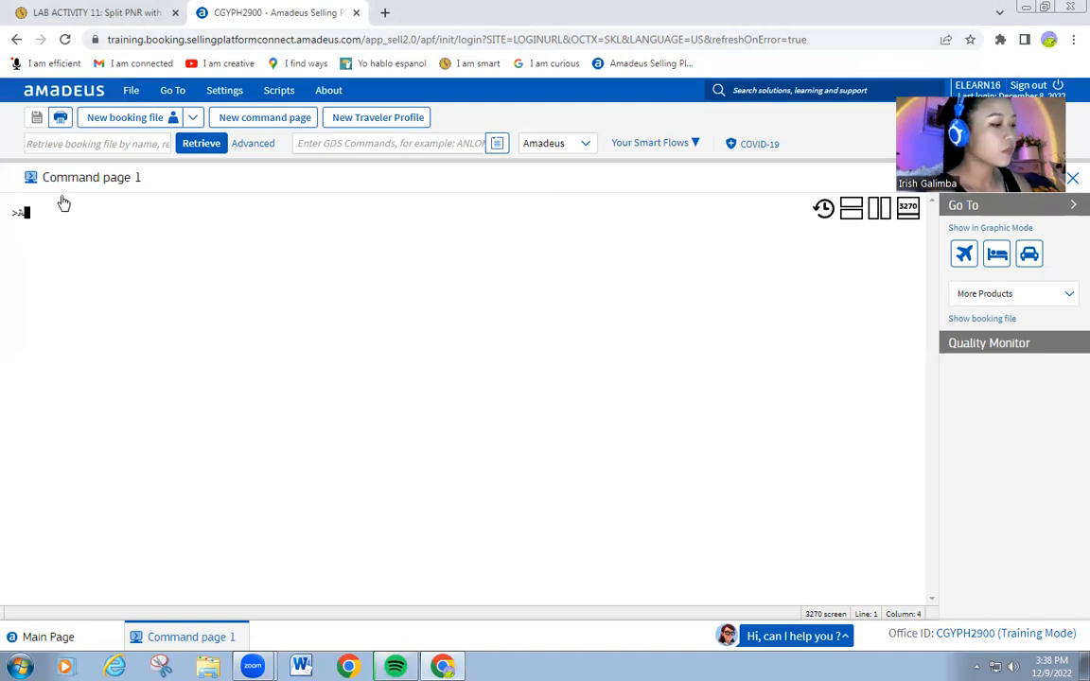
pyautogui.write('N')
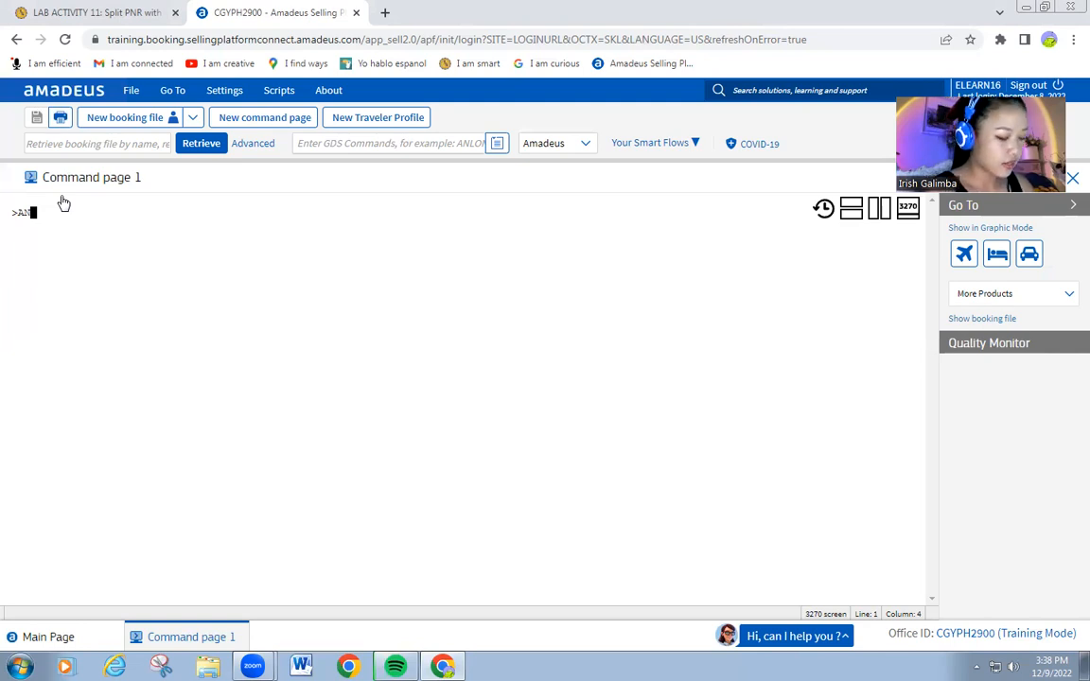
pyautogui.write('16')
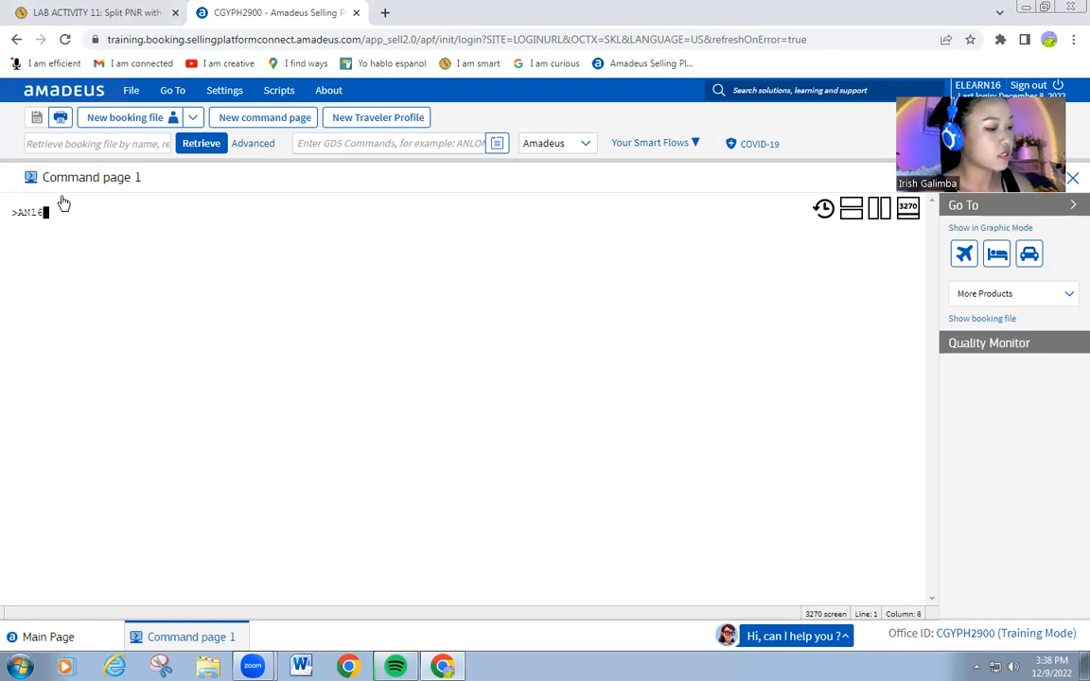
pyautogui.write('DEC')
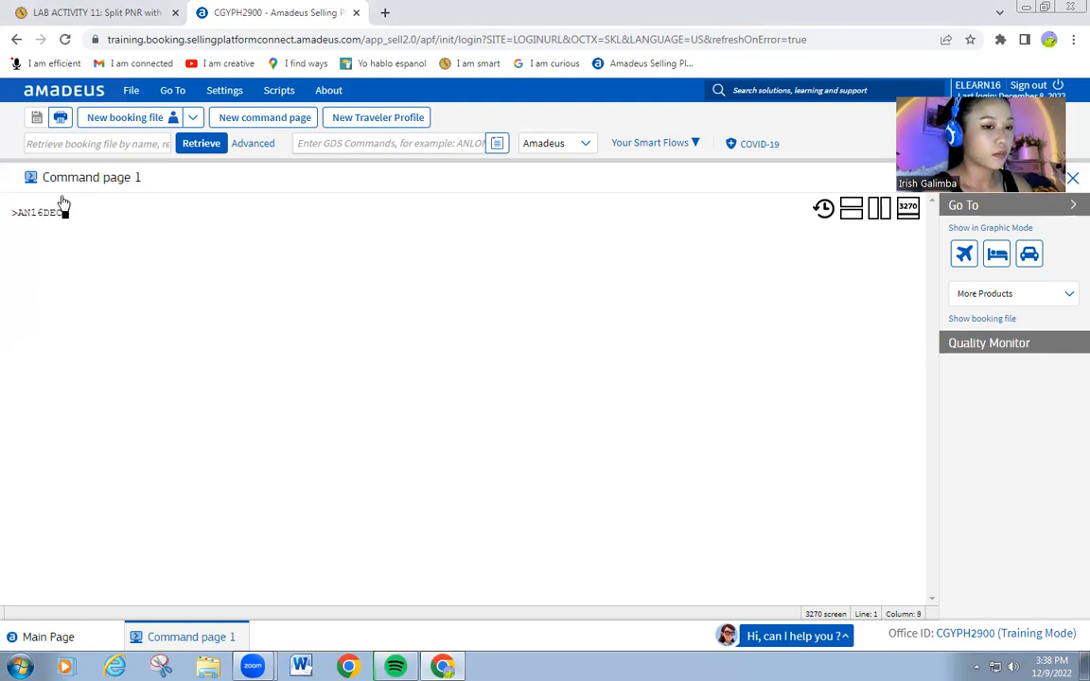
pyautogui.write('MNL')
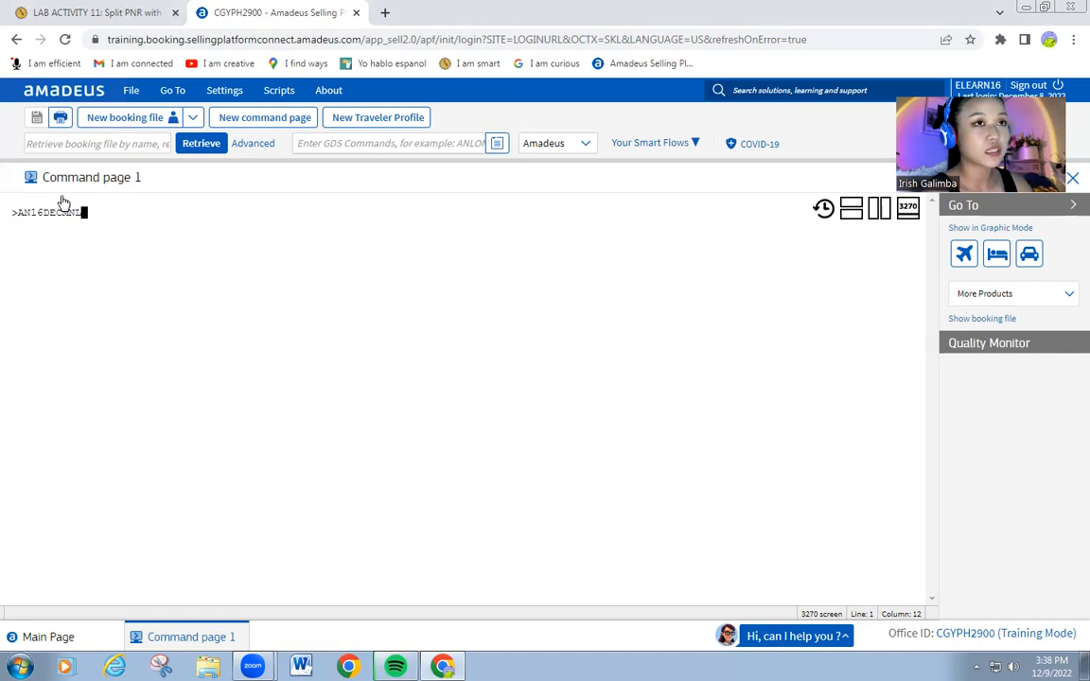
pyautogui.write('XSP')
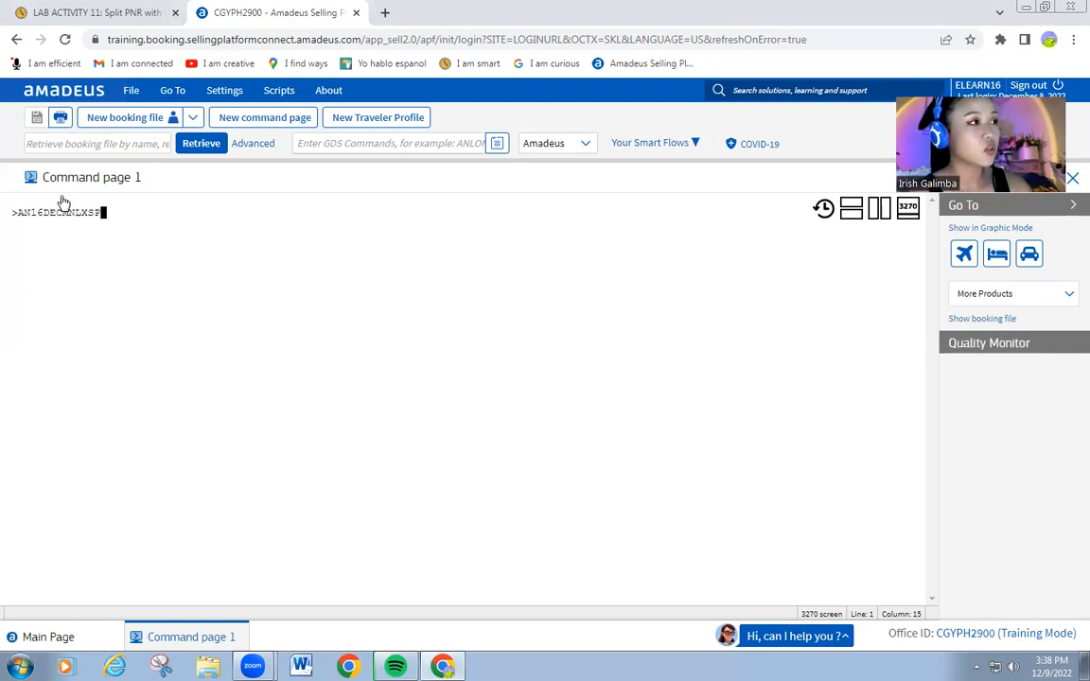
pyautogui.press('Return')
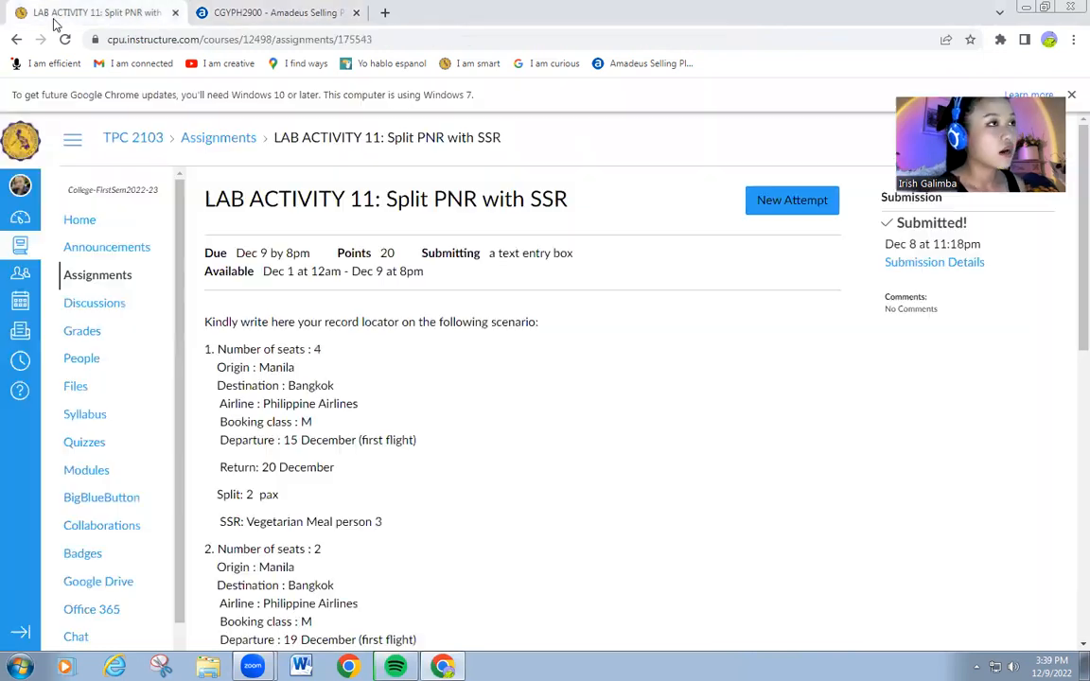
pyautogui.click(23, 13)
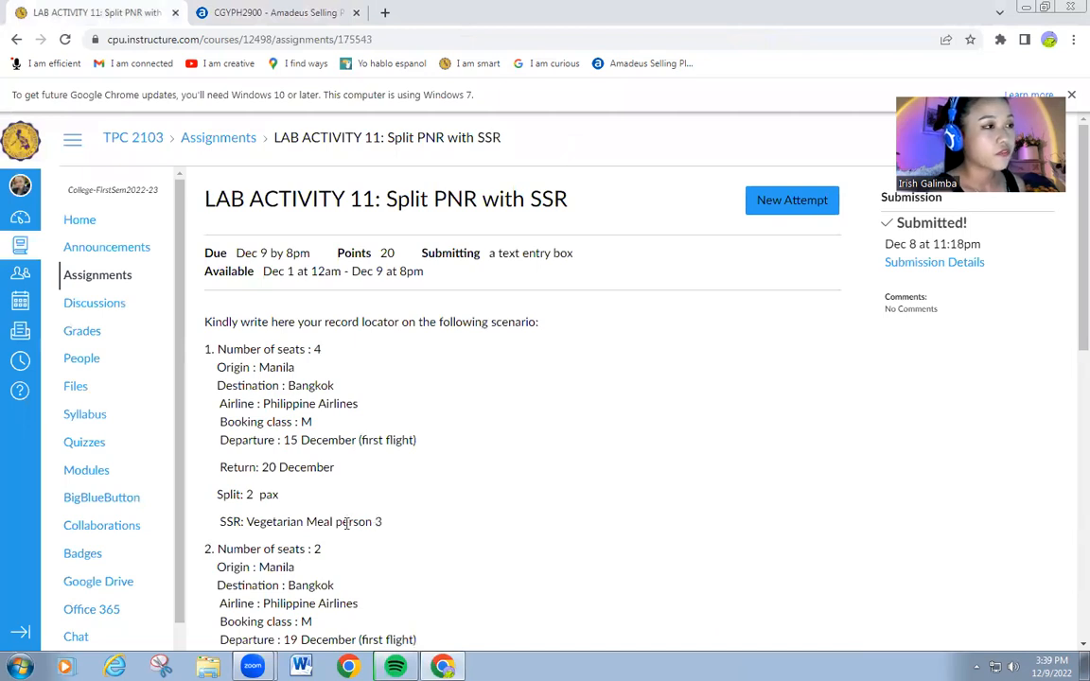
pyautogui.click(254, 18)
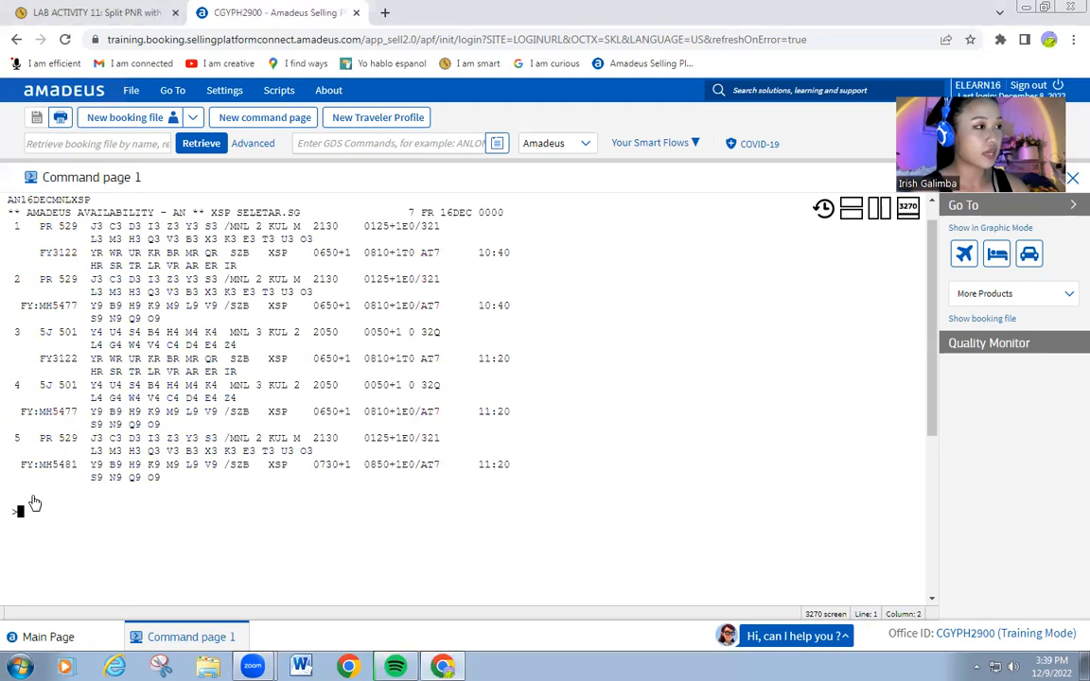
# Sell four M-class seats on the PR 529 and MH5477 connection with SS4M.
pyautogui.write('SS4')
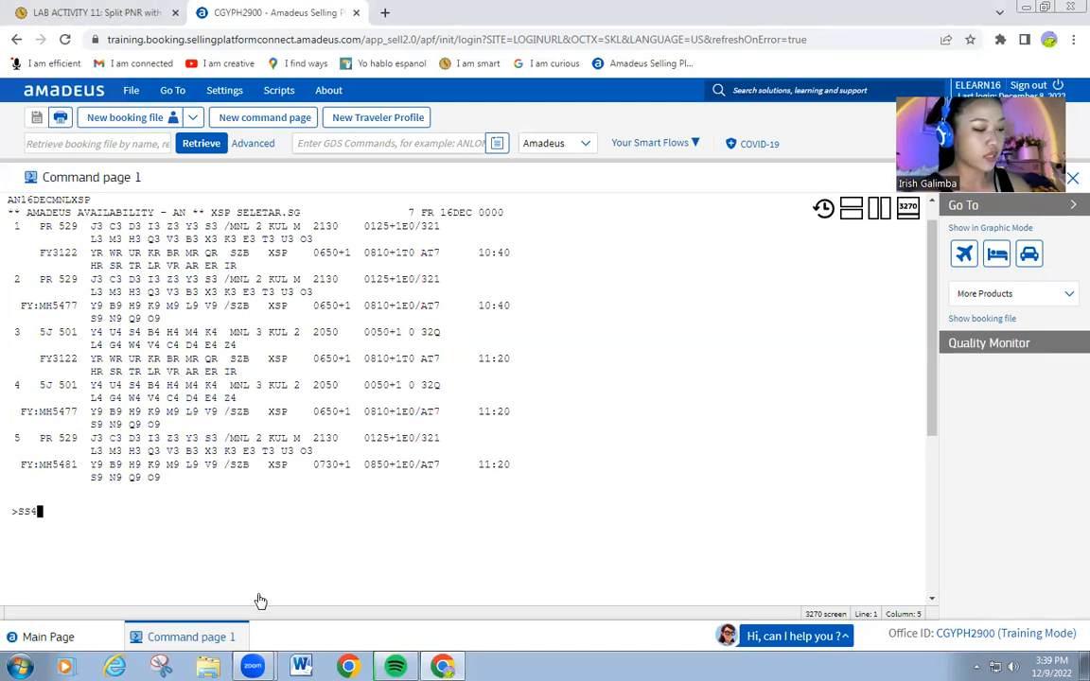
pyautogui.write('M')
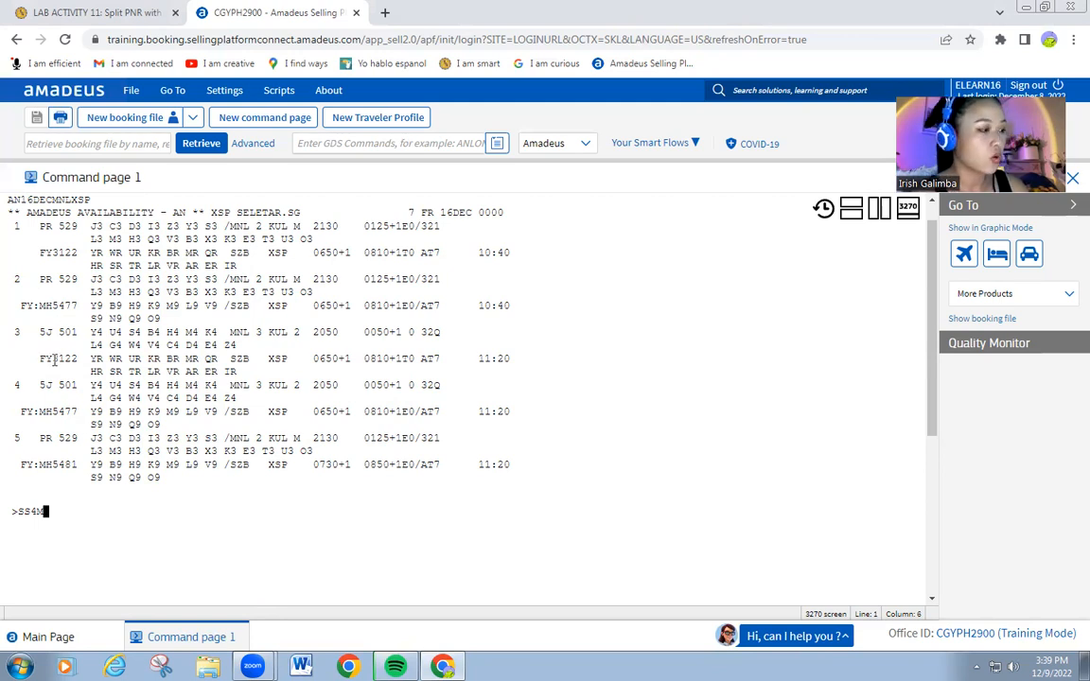
pyautogui.press('Return')
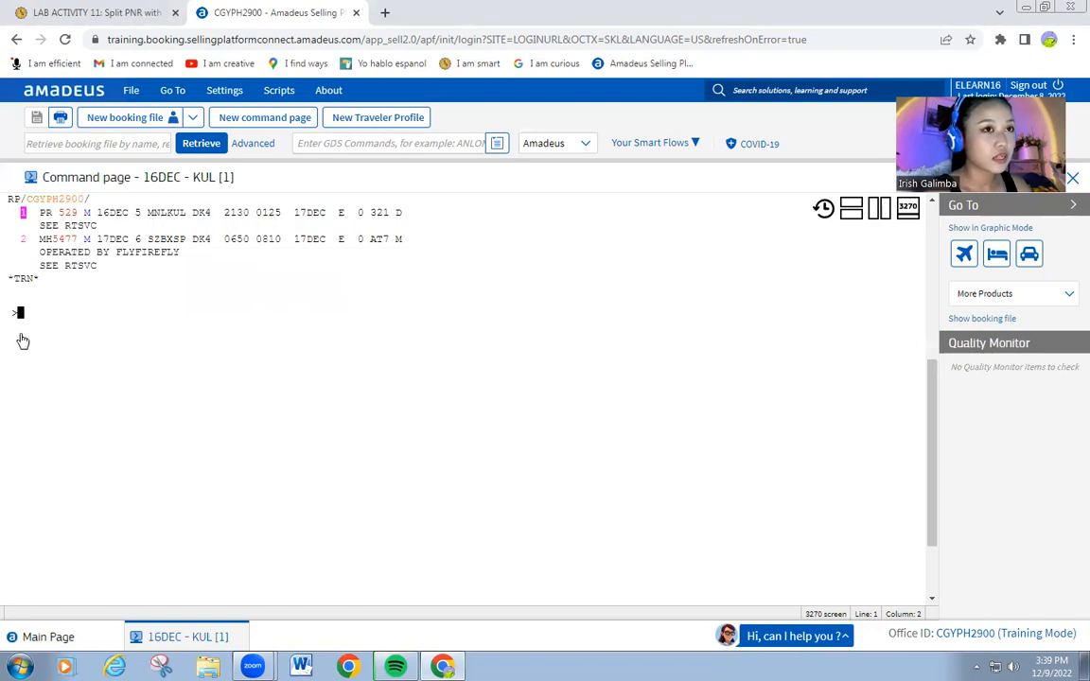
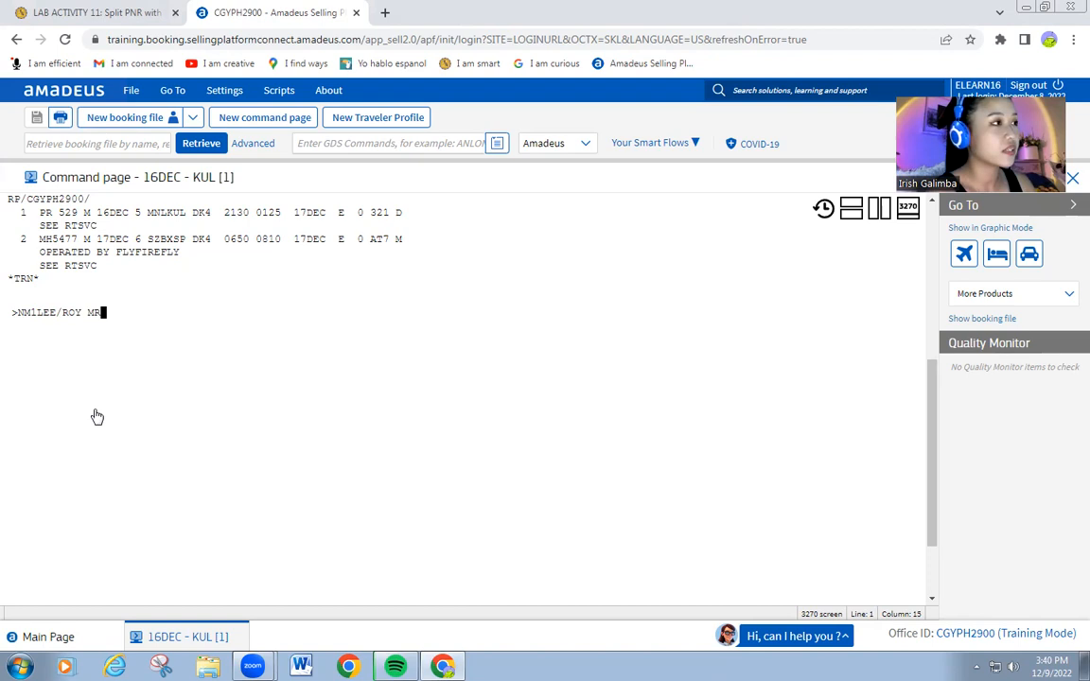
# Enter four NM1 passenger names sharing one surname, titled MR, MRS, MS and MR.
pyautogui.press('Return')
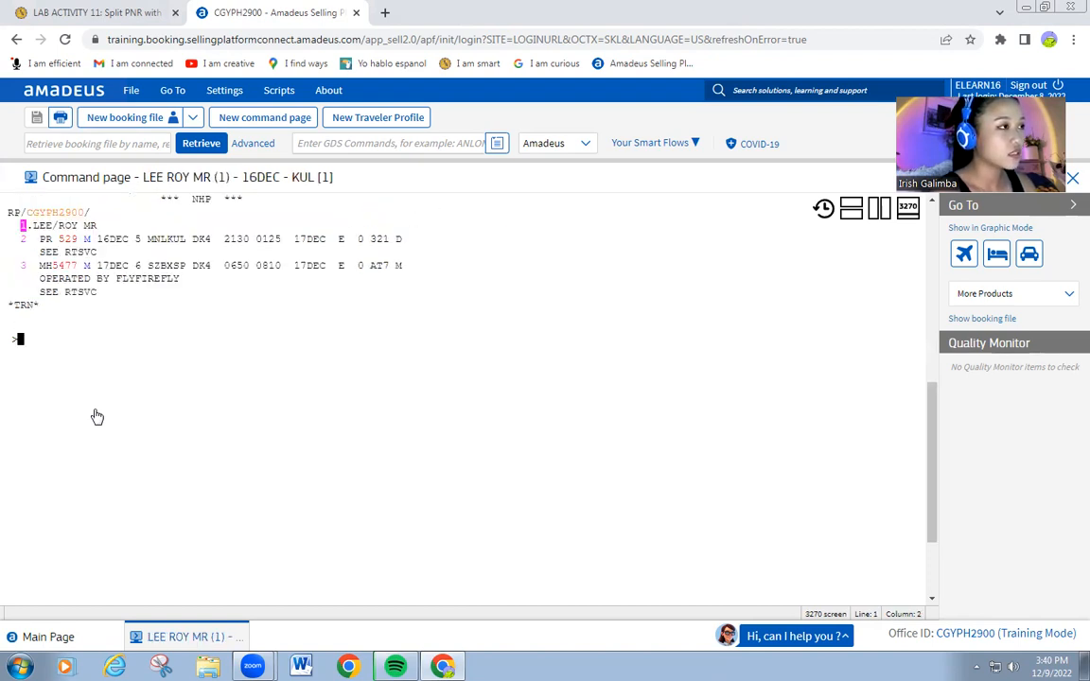
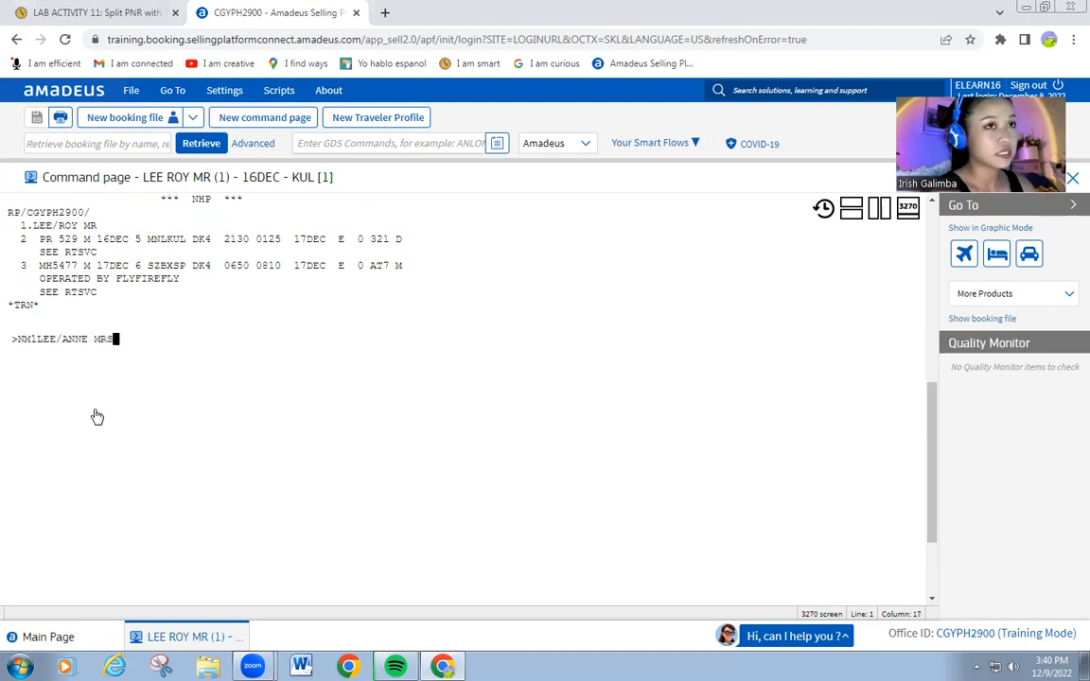
pyautogui.press('Return')
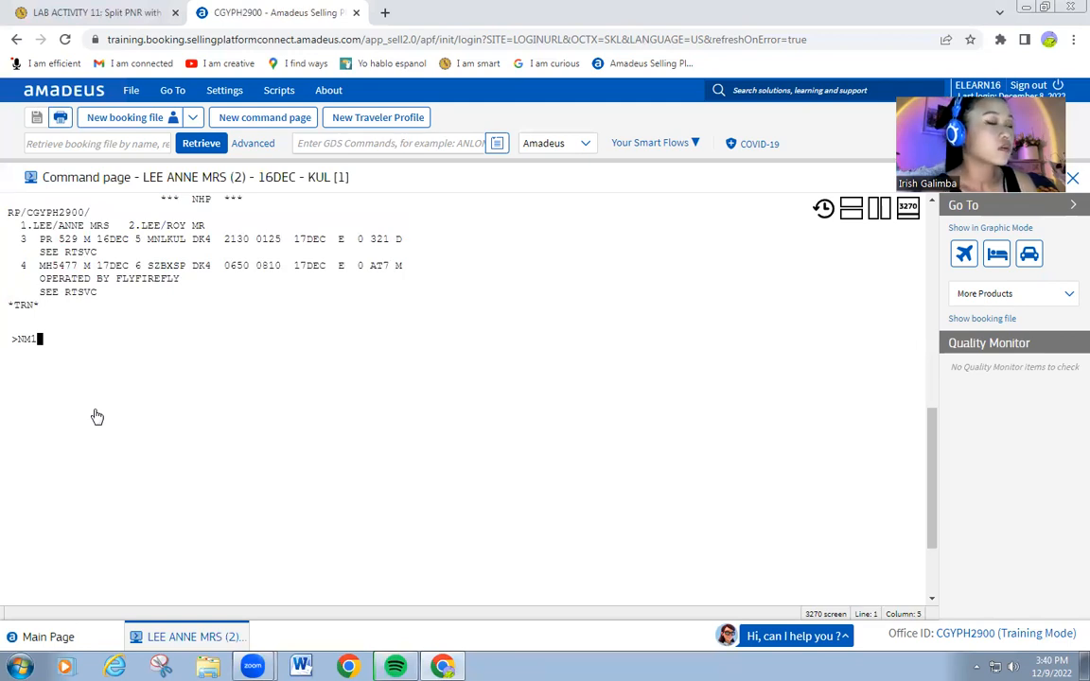
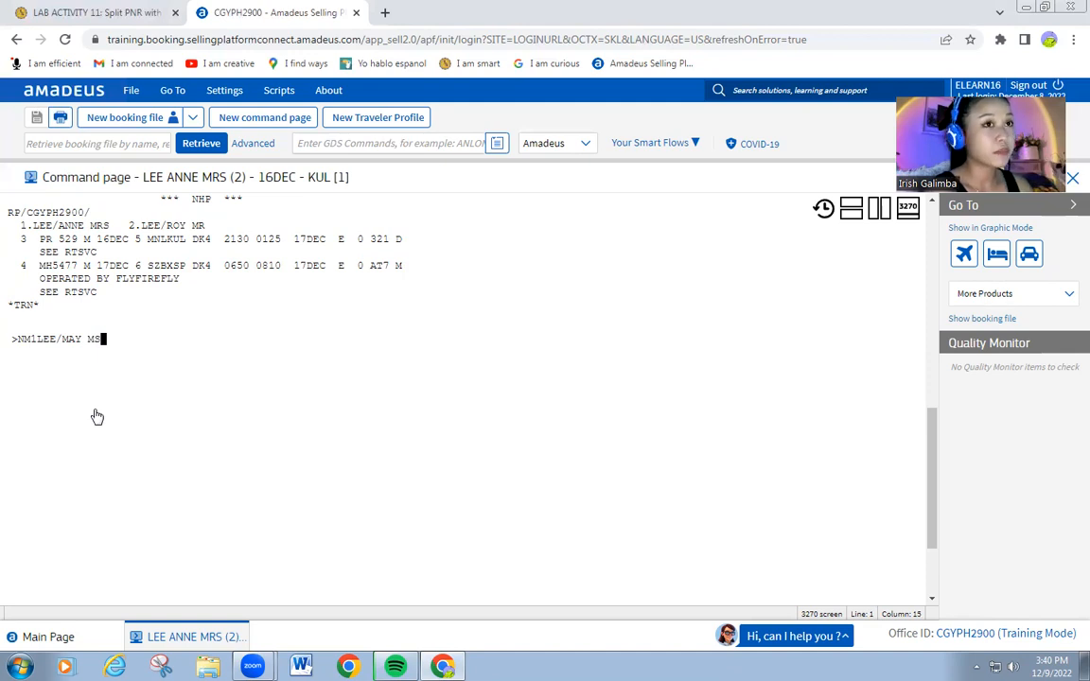
pyautogui.press('Return')
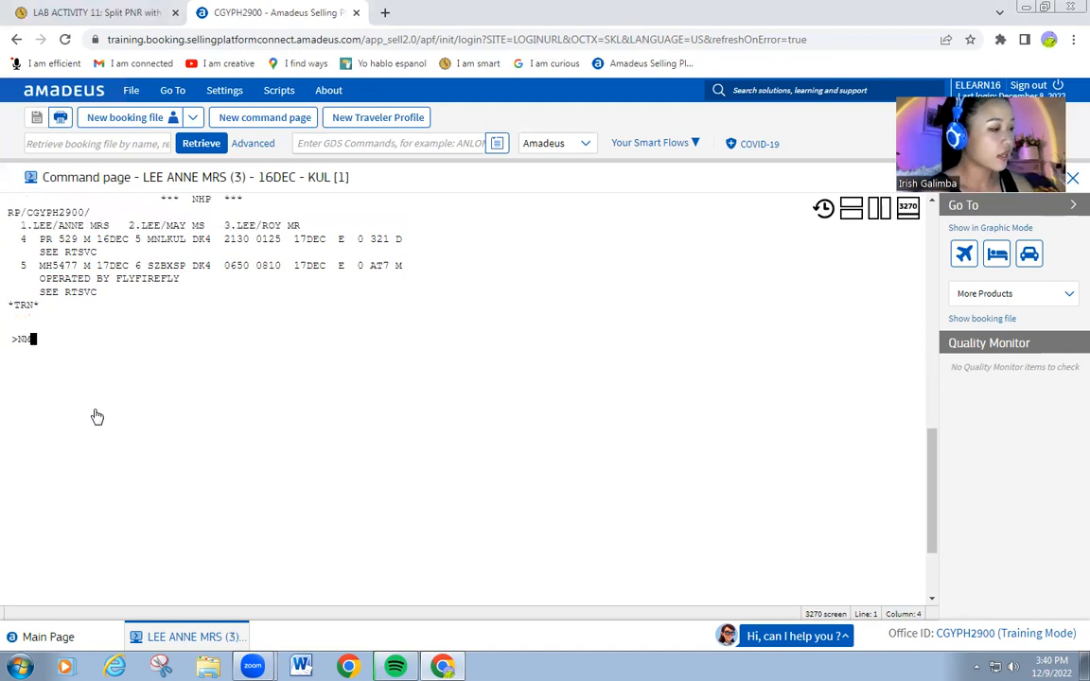
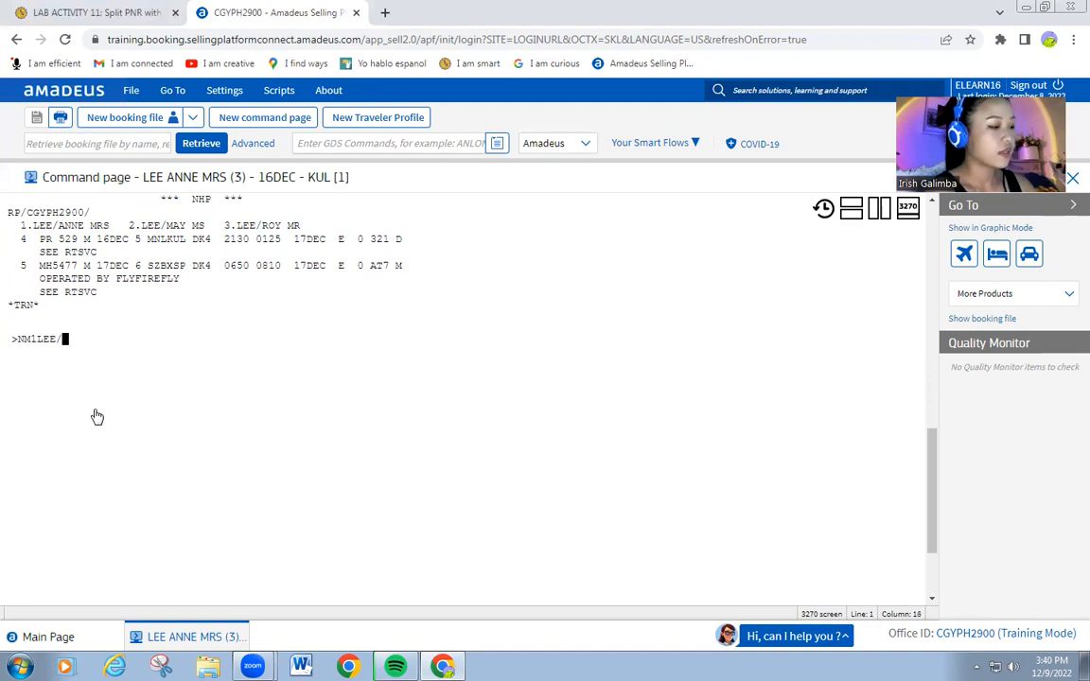
pyautogui.press('Return')
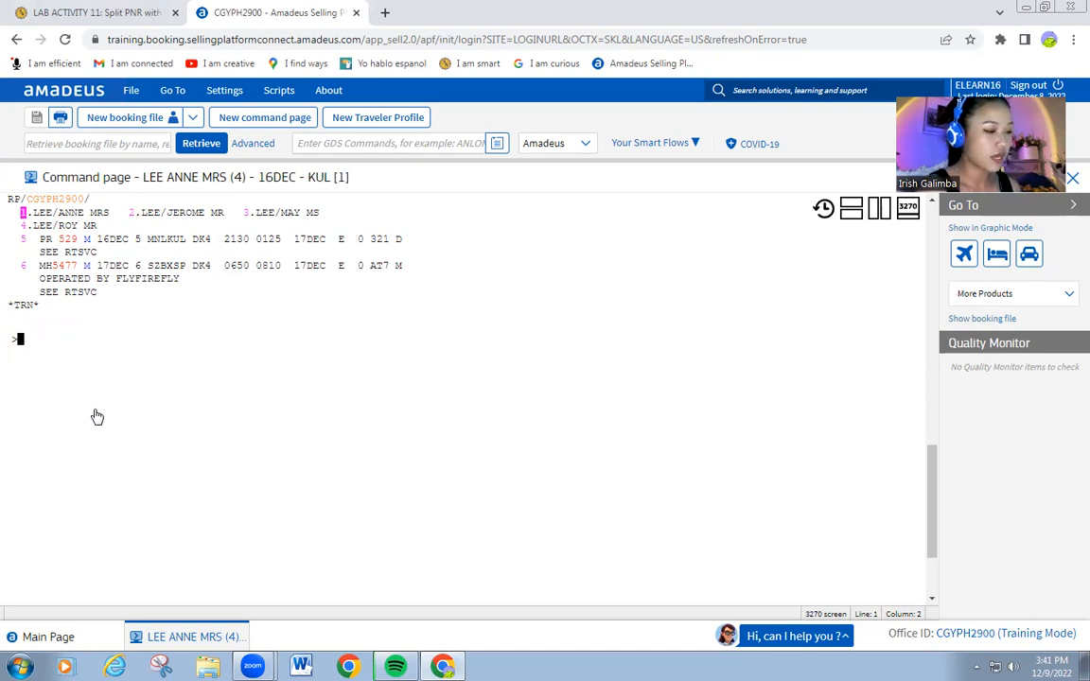
# Show 21 December Seletar–Manila return availability and sell four M-class seats on option 2.
pyautogui.write('R')
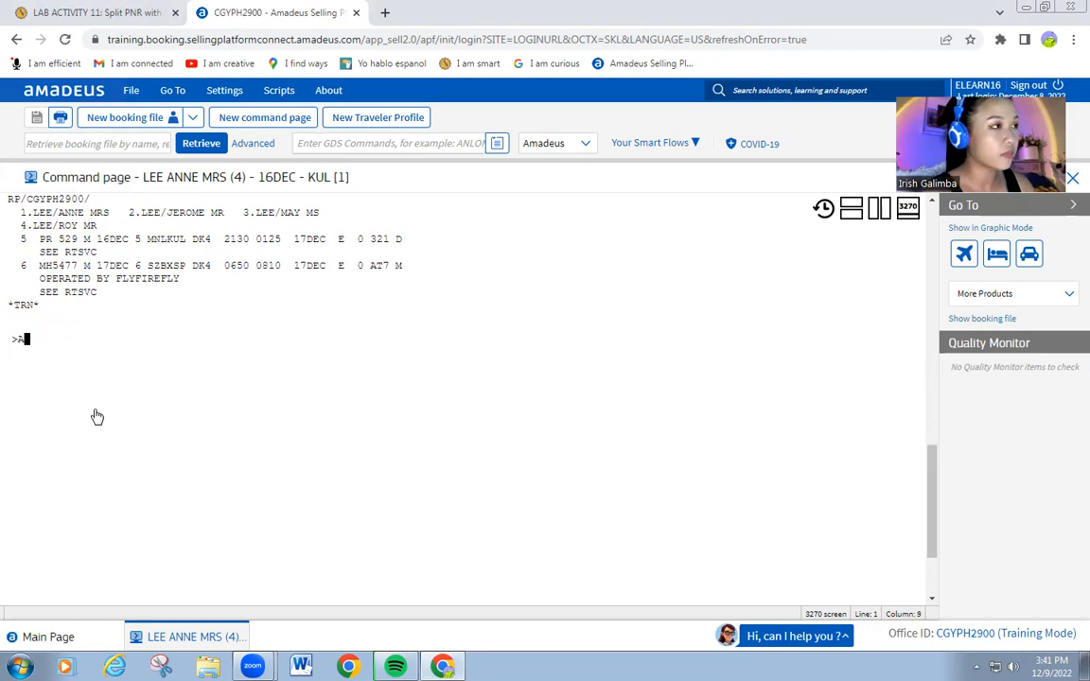
pyautogui.write('N21DEC')
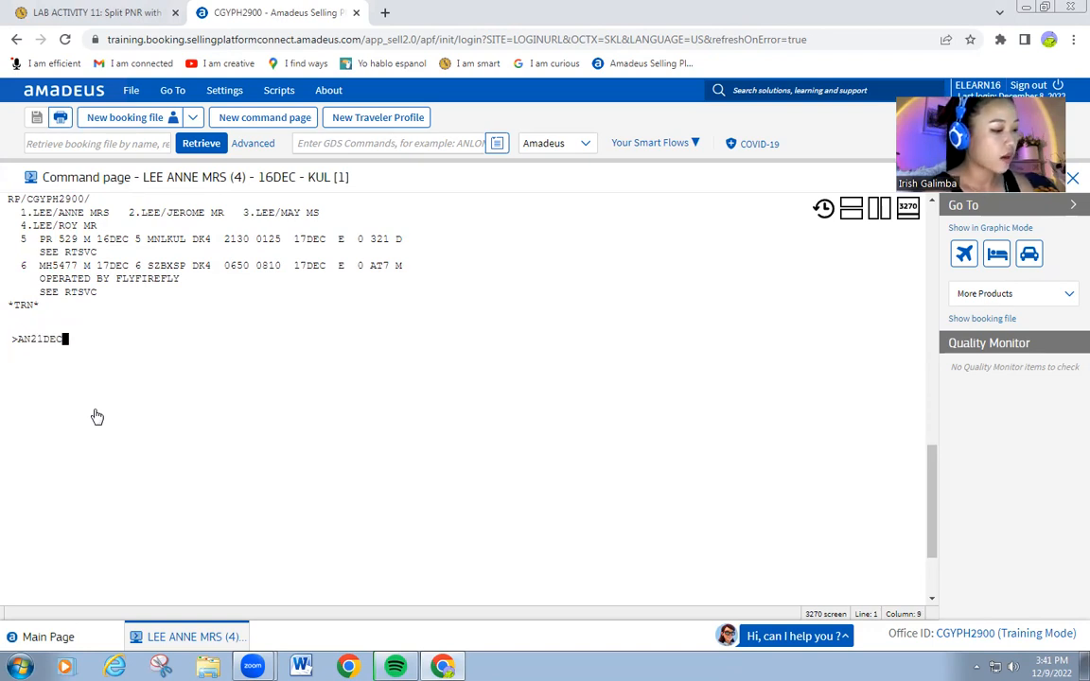
pyautogui.write('KSP')
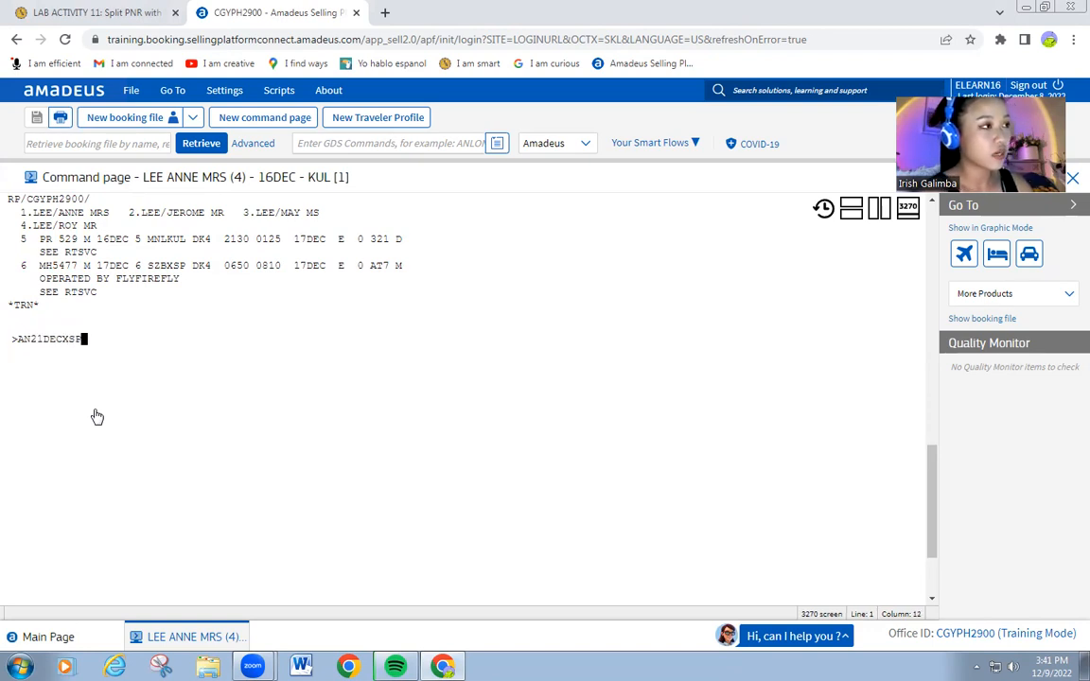
pyautogui.write('MNL')
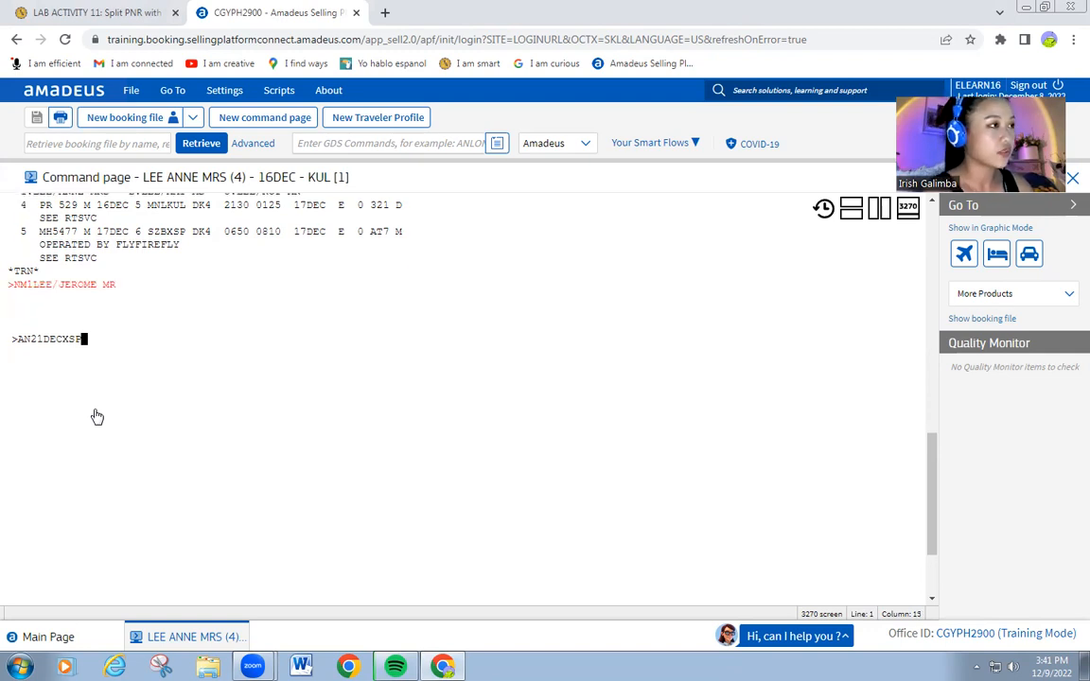
pyautogui.press('Return')
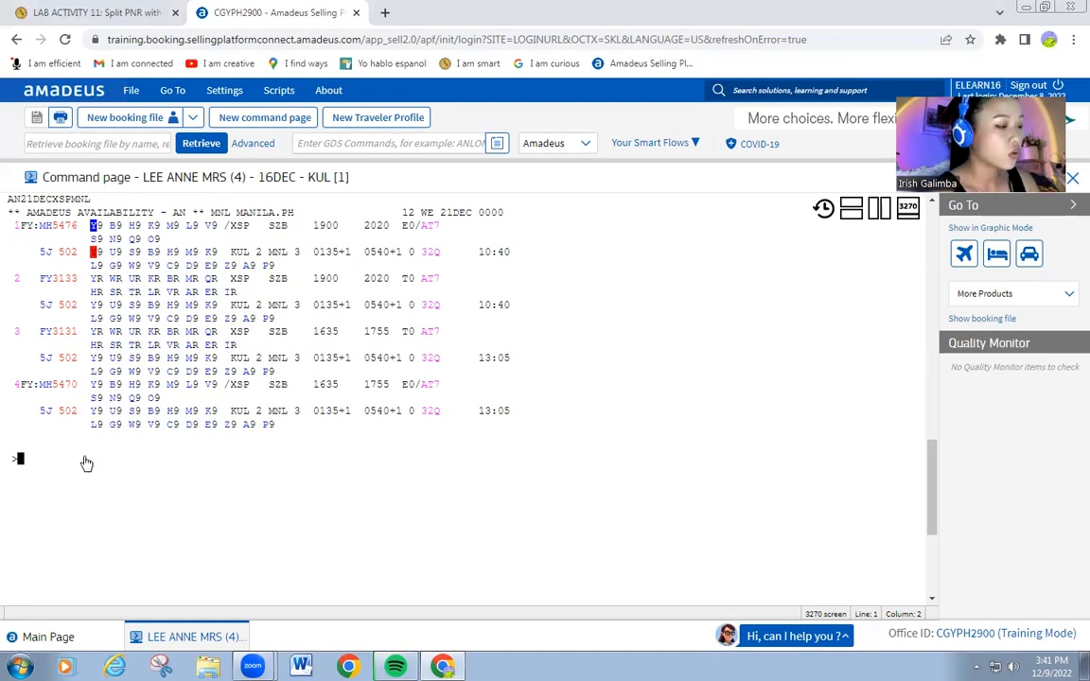
pyautogui.write('SS')
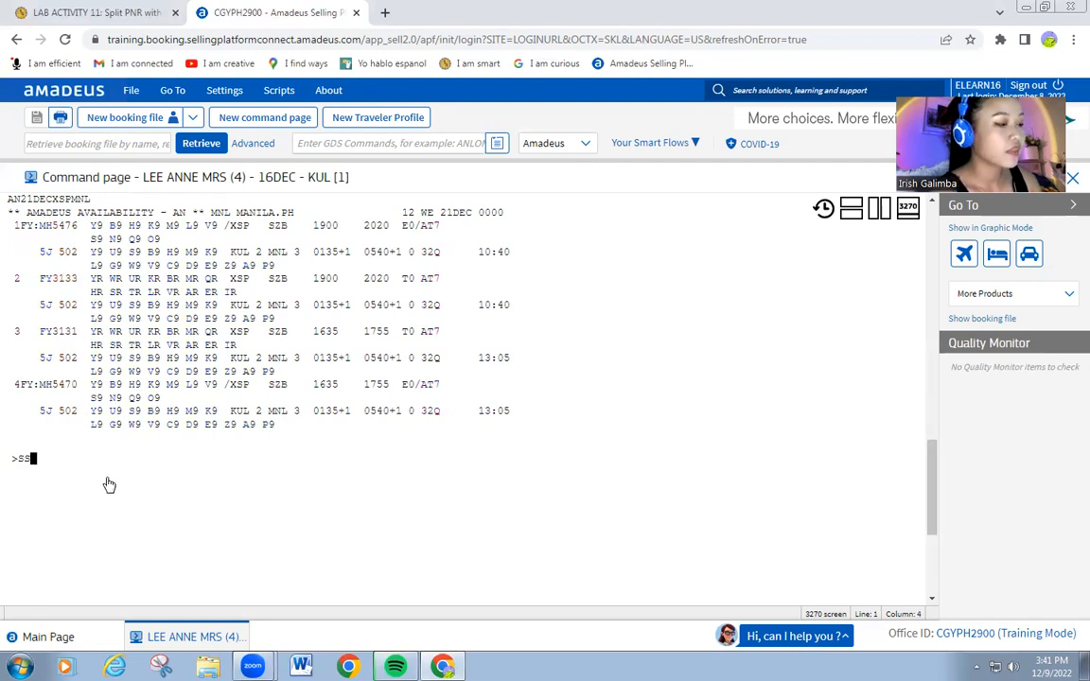
pyautogui.write('4M')
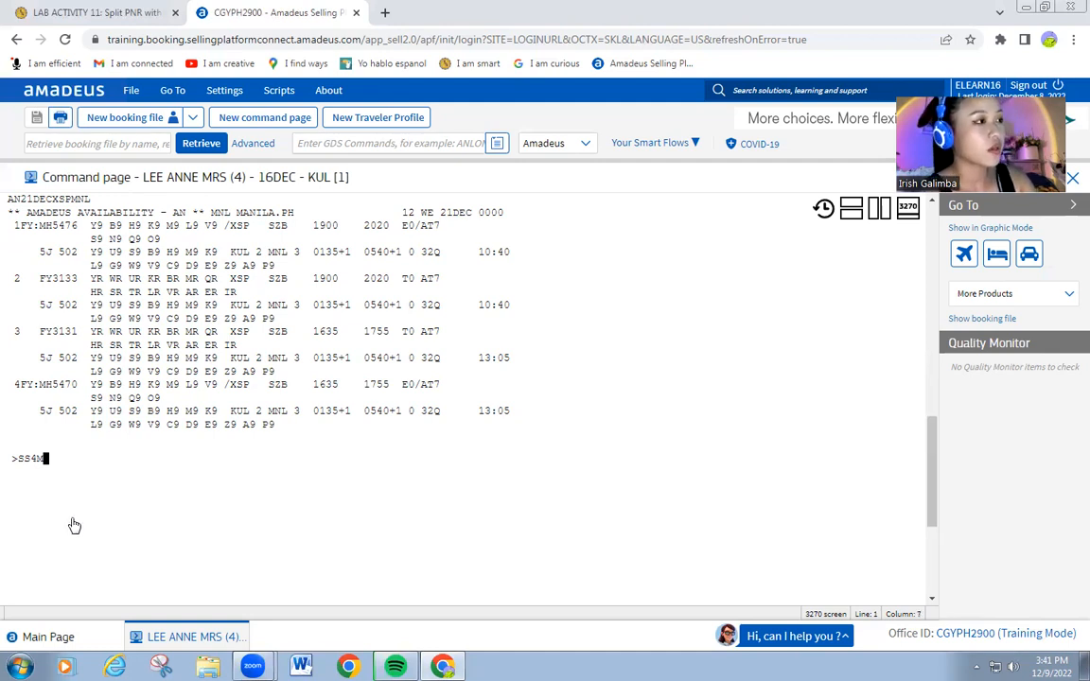
pyautogui.write('2')
pyautogui.press('Return')
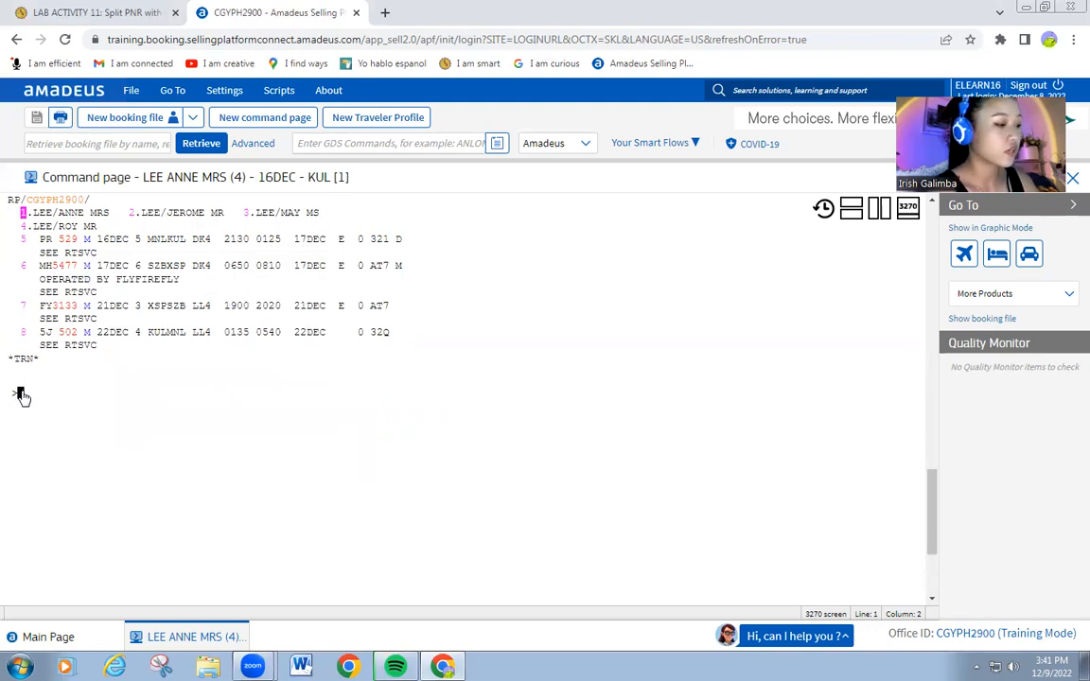
# Add the CHM Travel agency phone with agent name, plus a mobile number for passengers 1–4.
pyautogui.write('SP CH')
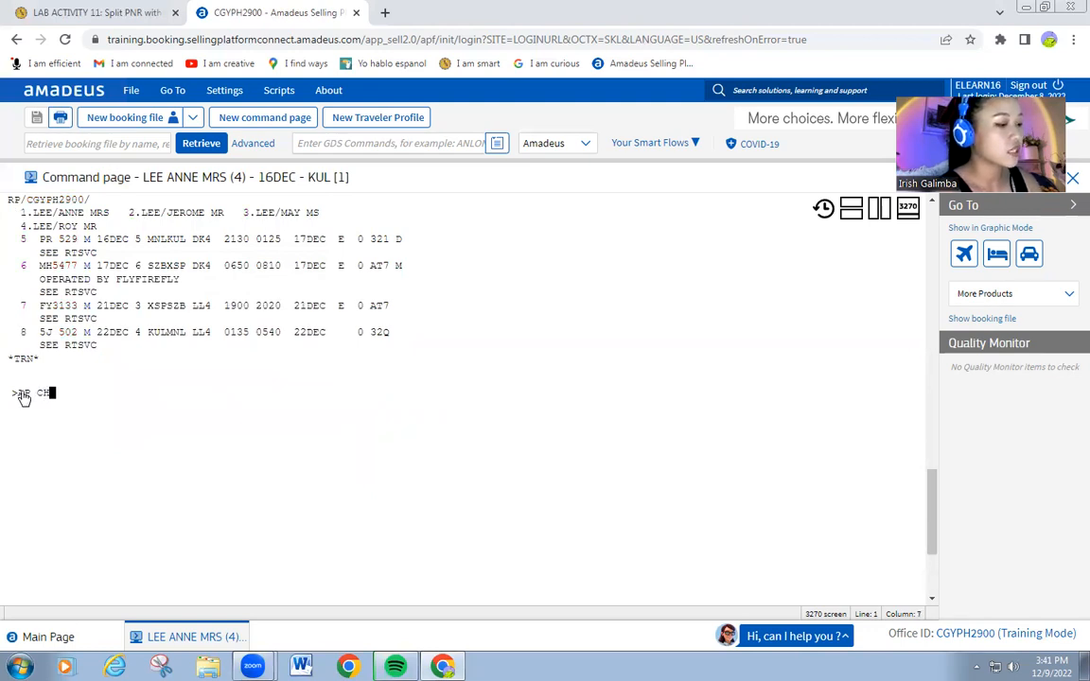
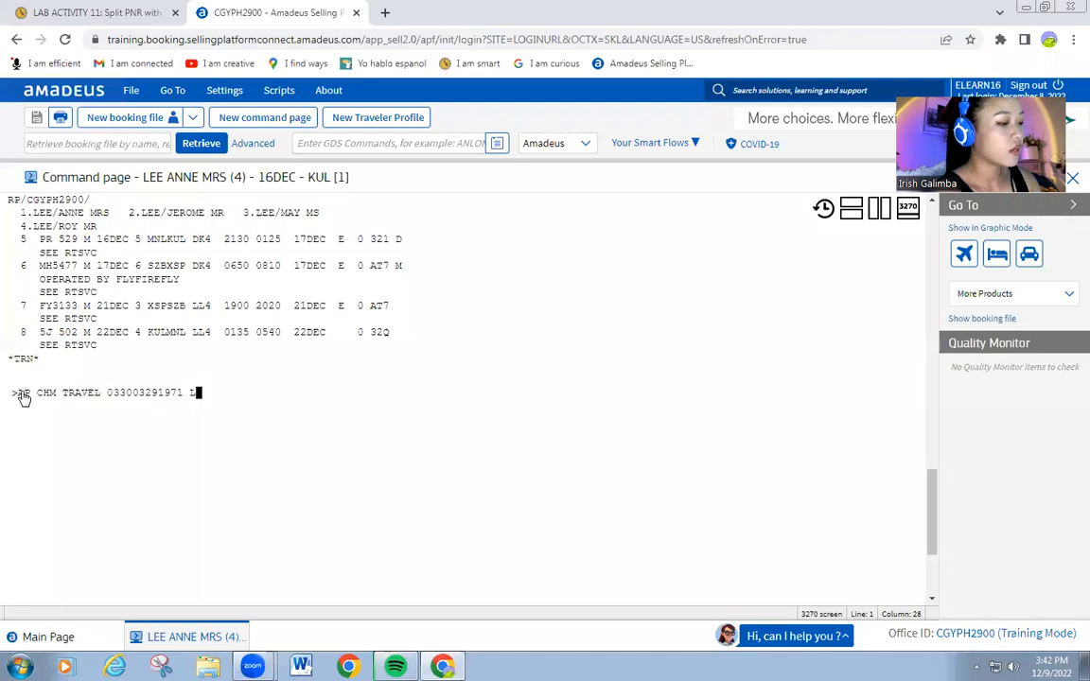
pyautogui.write('OCAL 1042')
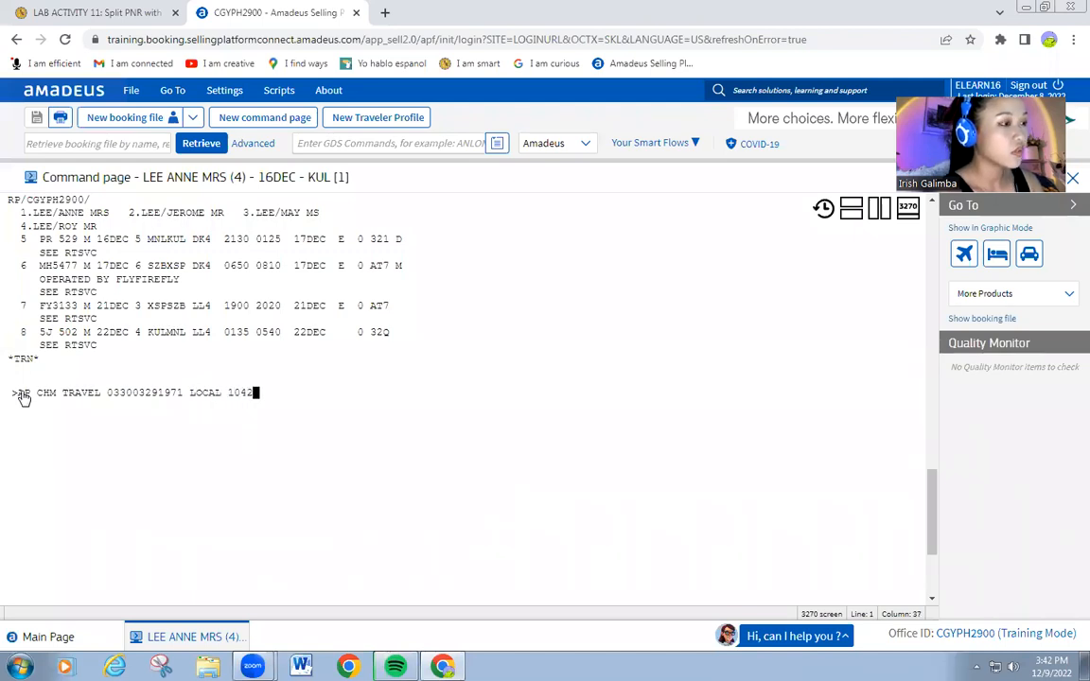
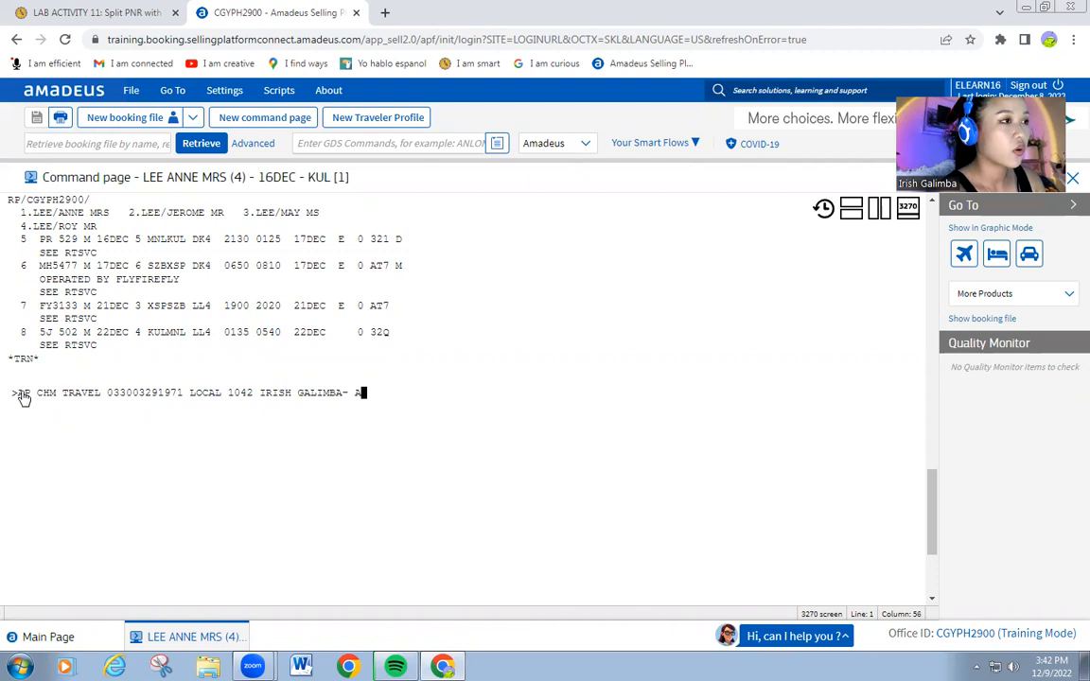
pyautogui.press('Return')
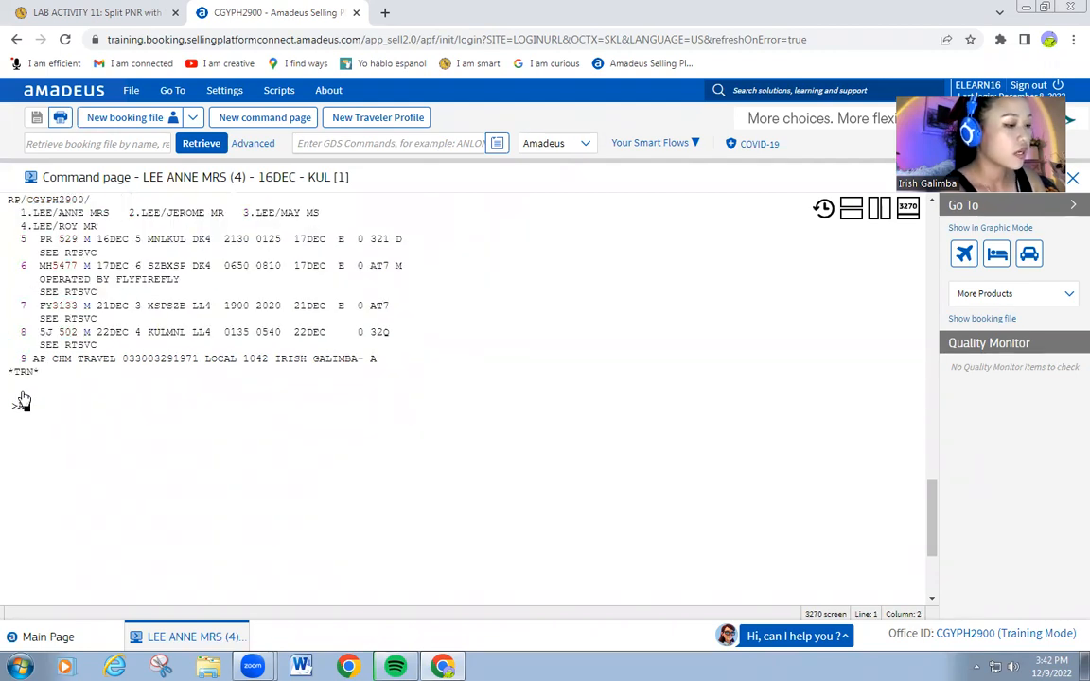
pyautogui.write('AP MNL ')
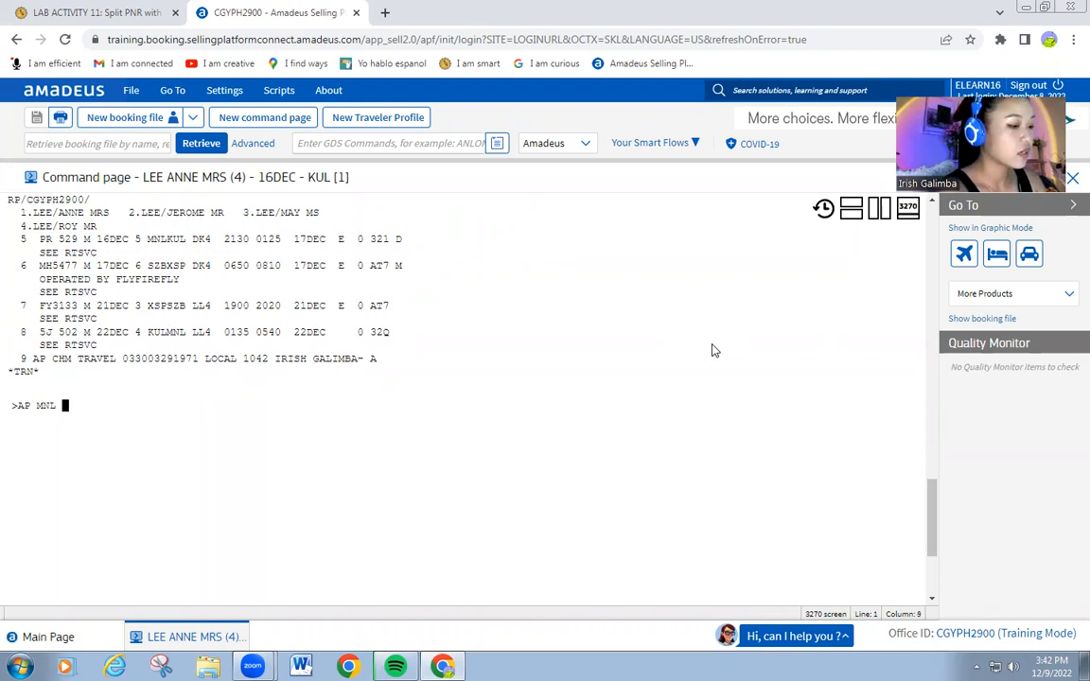
pyautogui.write('CONTSA')
pyautogui.write('T NUMBER ')
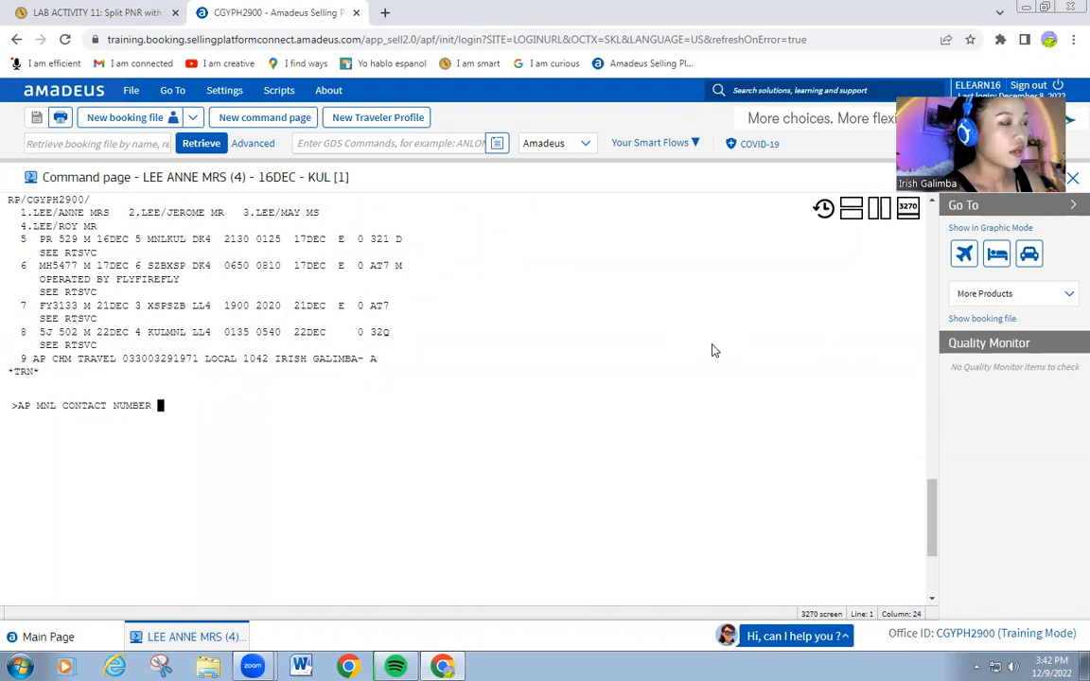
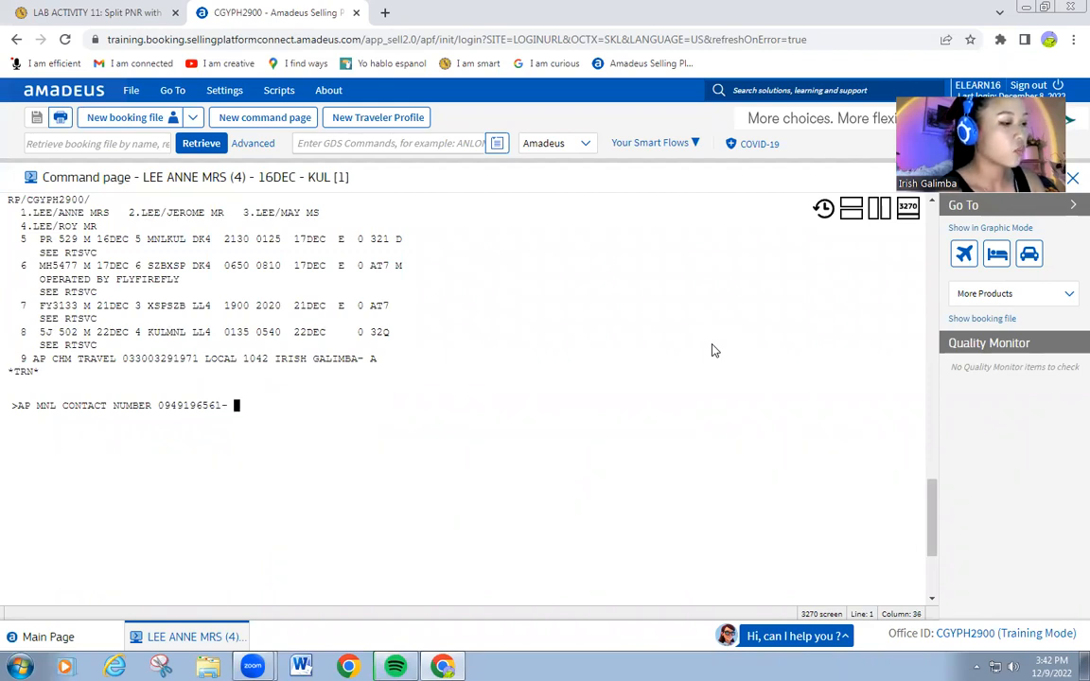
pyautogui.write('M/')
pyautogui.write('F')
pyautogui.write('1,2,')
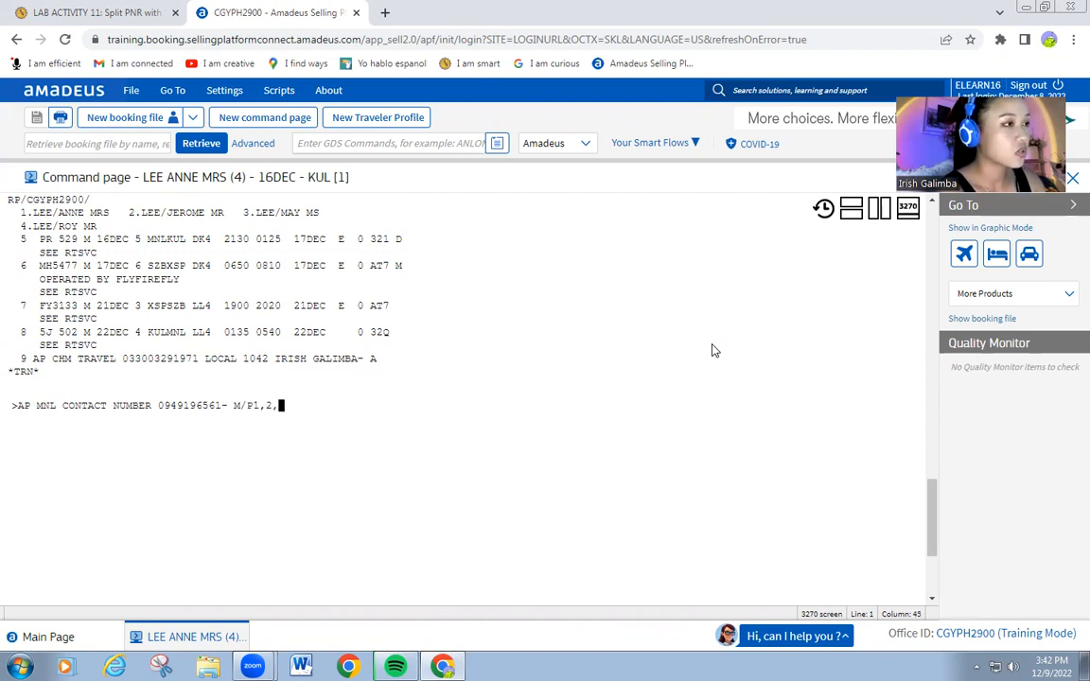
pyautogui.write('3,4')
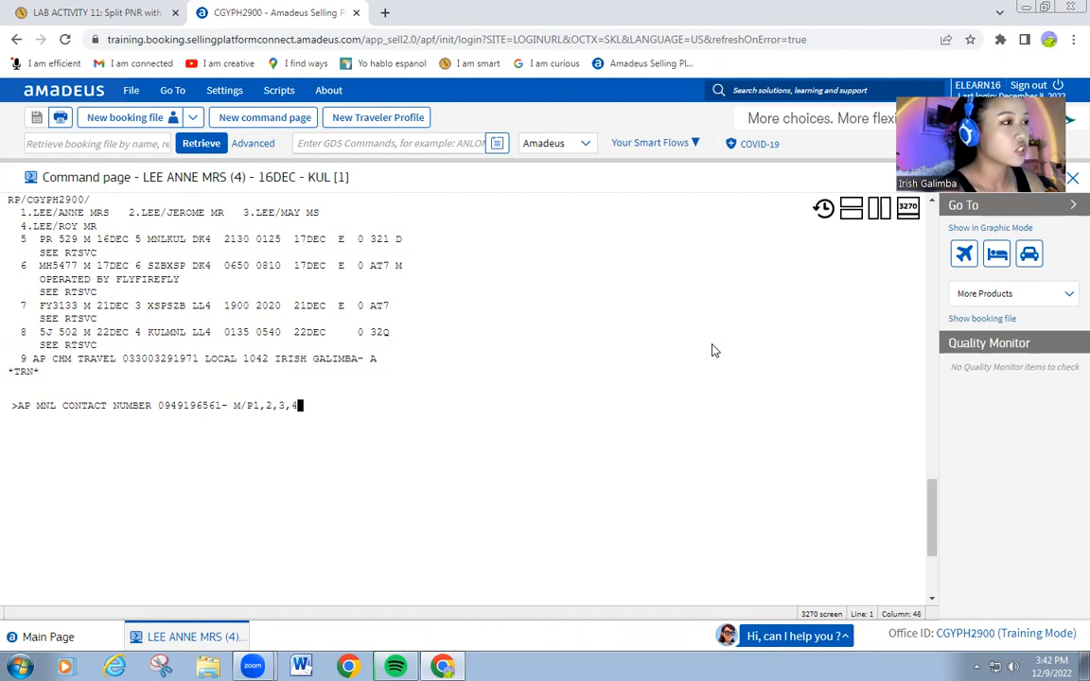
pyautogui.press('Return')
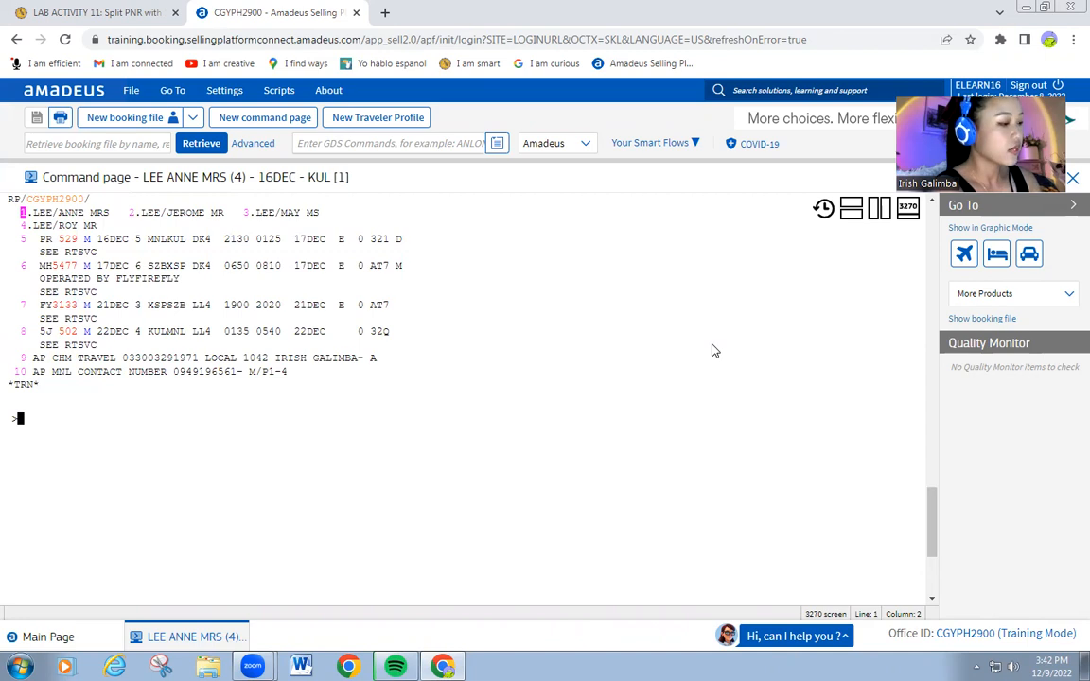
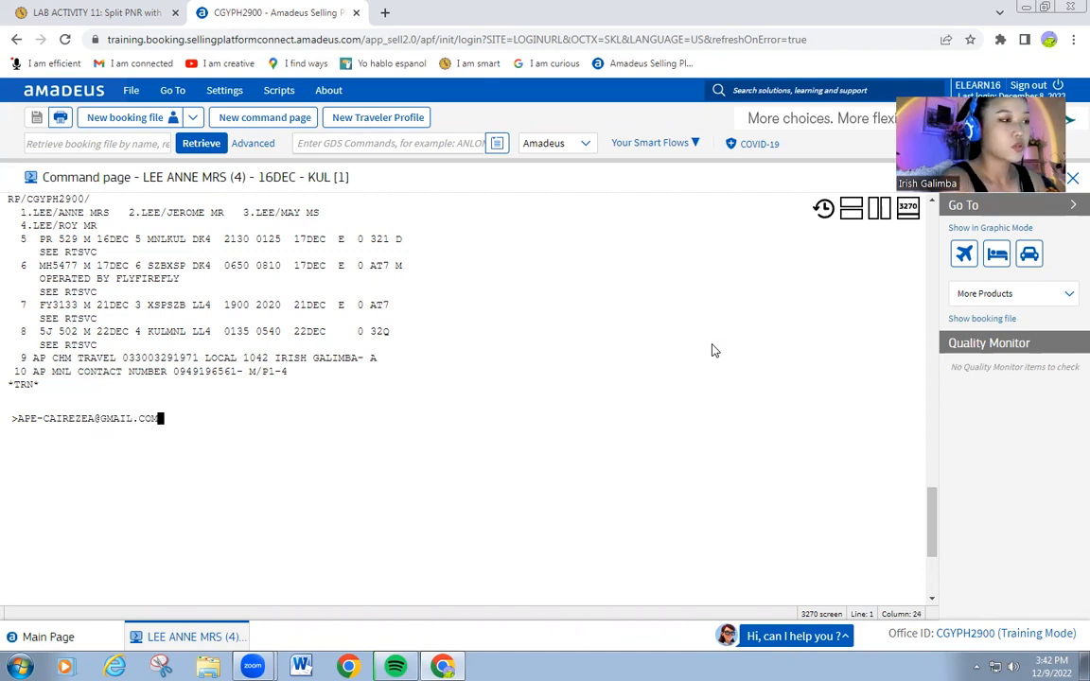
# Add the passenger's contact e-mail address as an APE element, line 11.
pyautogui.press('Return')
pyautogui.write('RF')
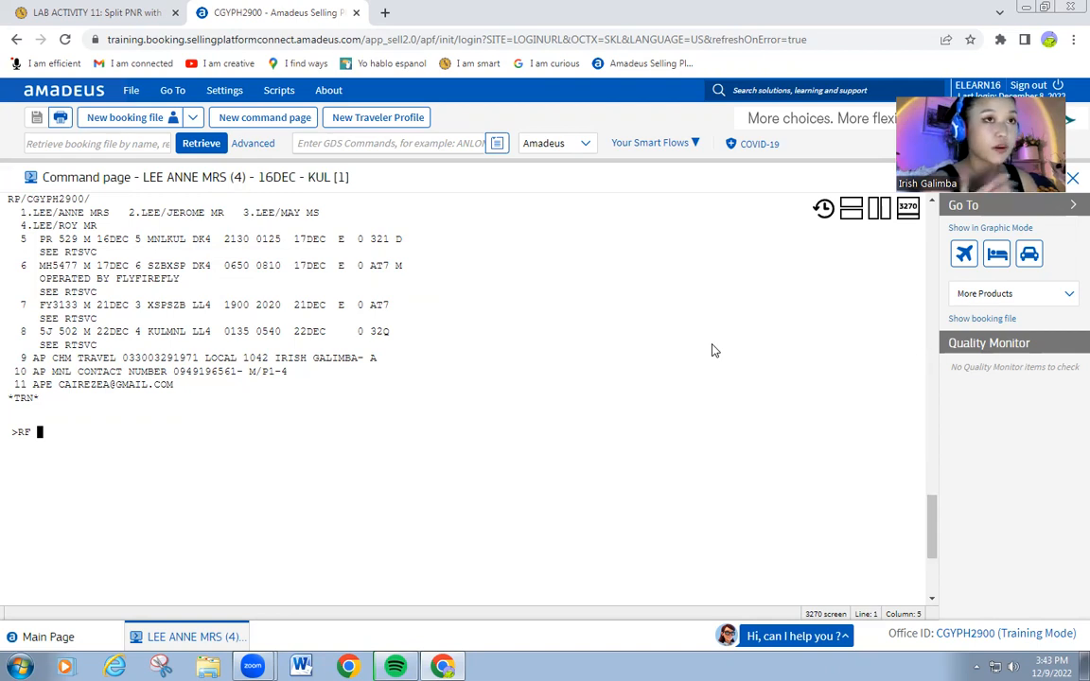
# Record received-from MIG and add a 13DEC ticketing time limit element.
pyautogui.write('M')
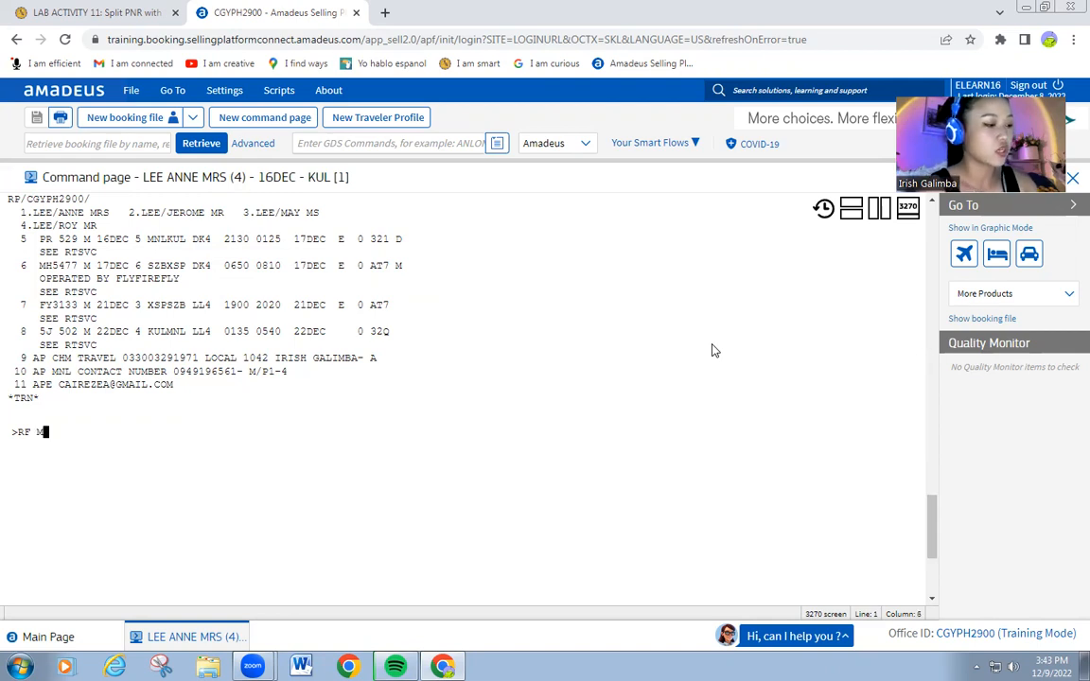
pyautogui.write('IG')
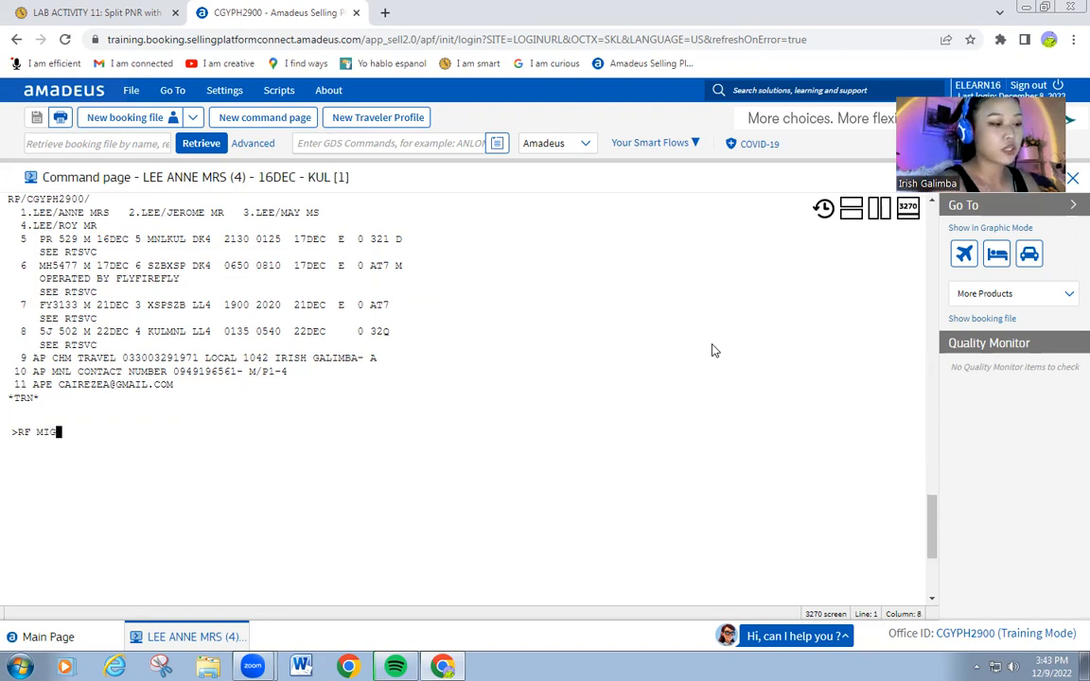
pyautogui.press('Return')
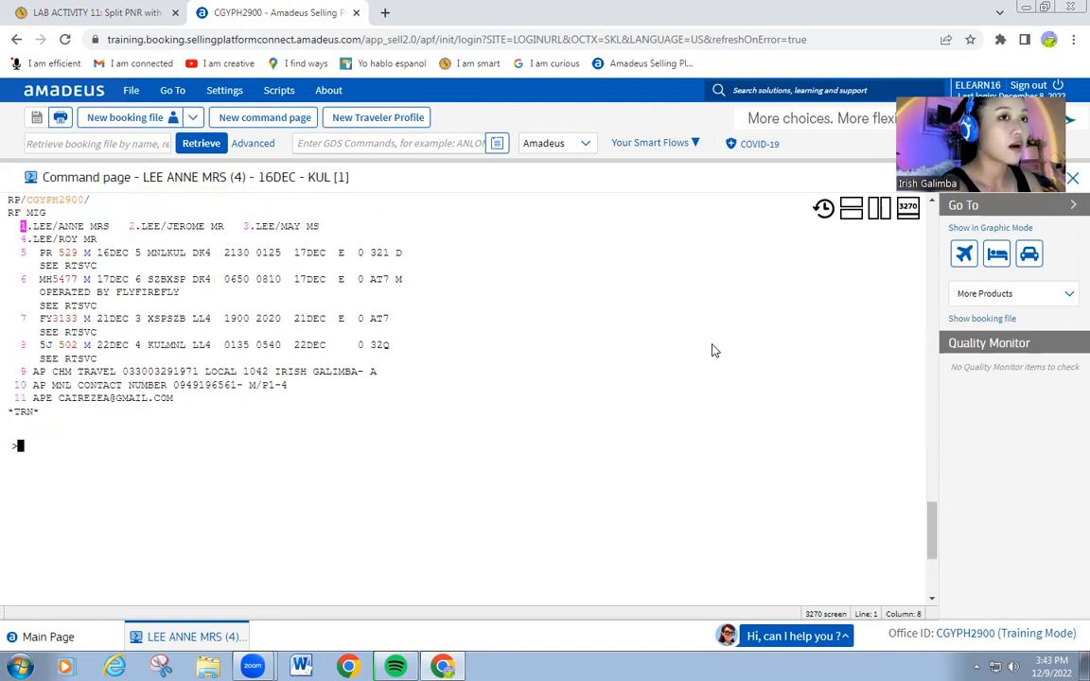
pyautogui.write('TR')
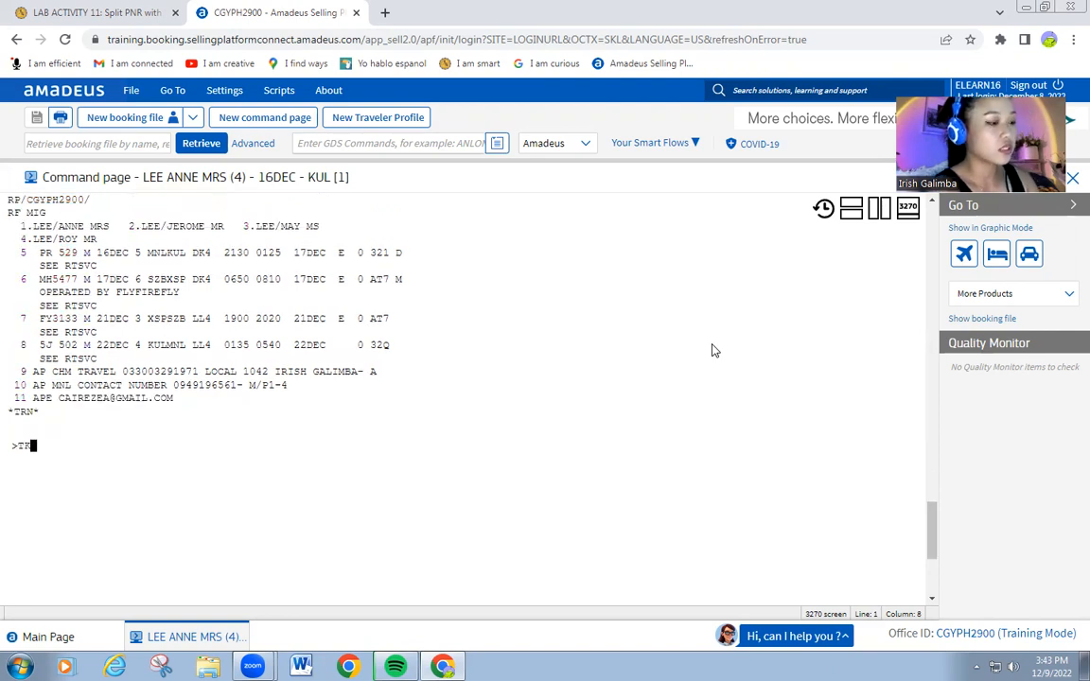
pyautogui.write(' TL')
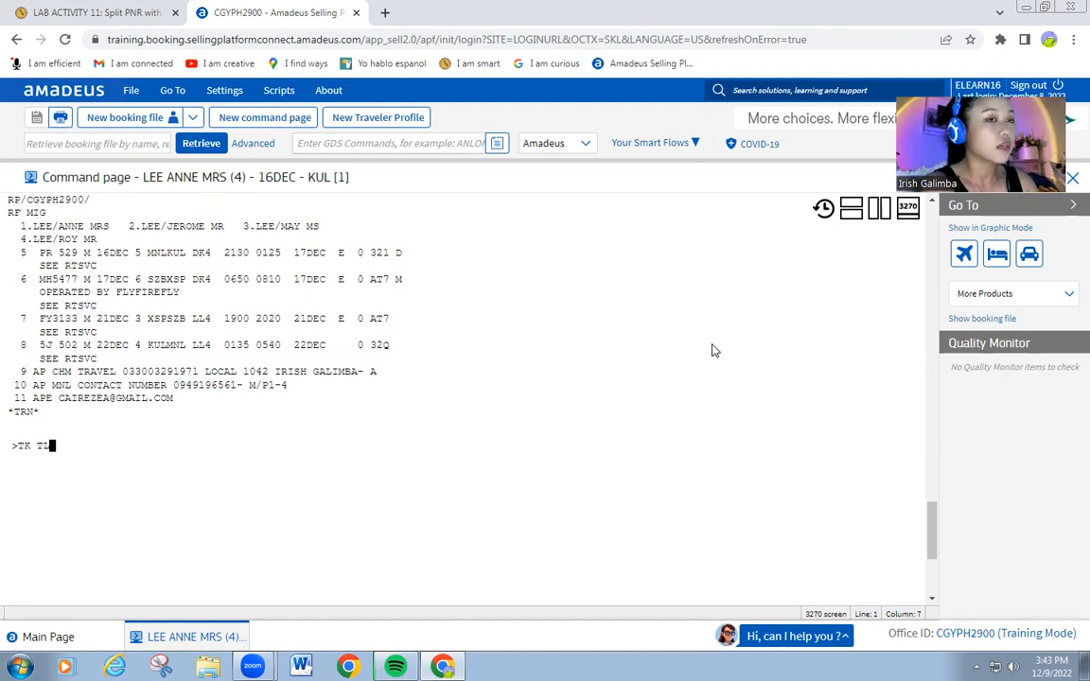
pyautogui.write('13DEC')
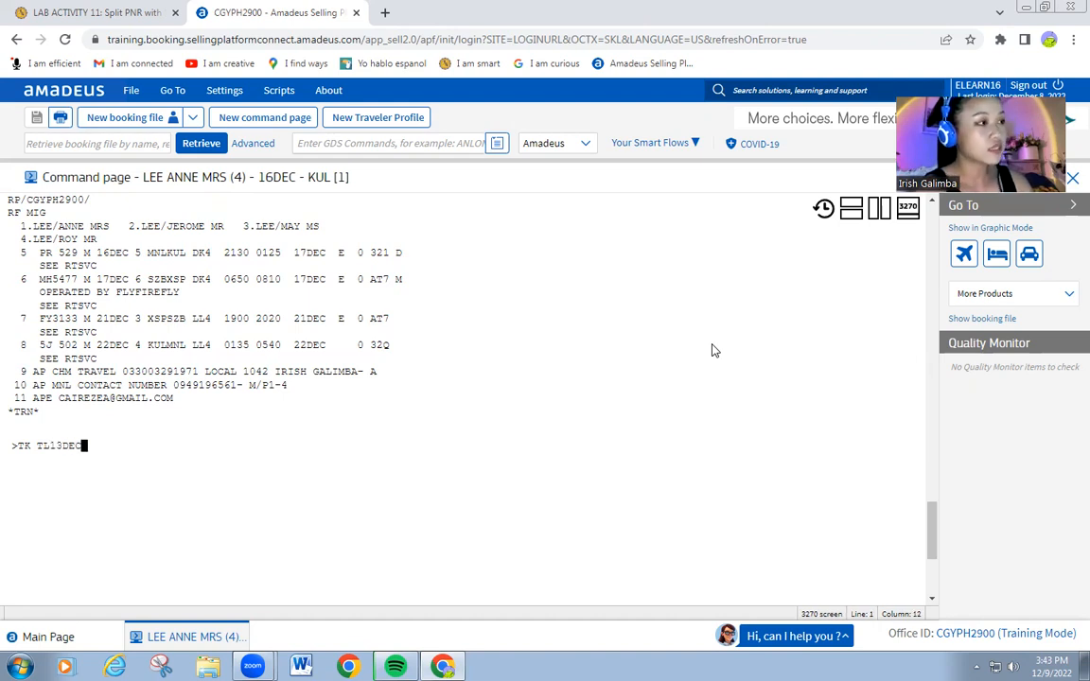
pyautogui.press('Return')
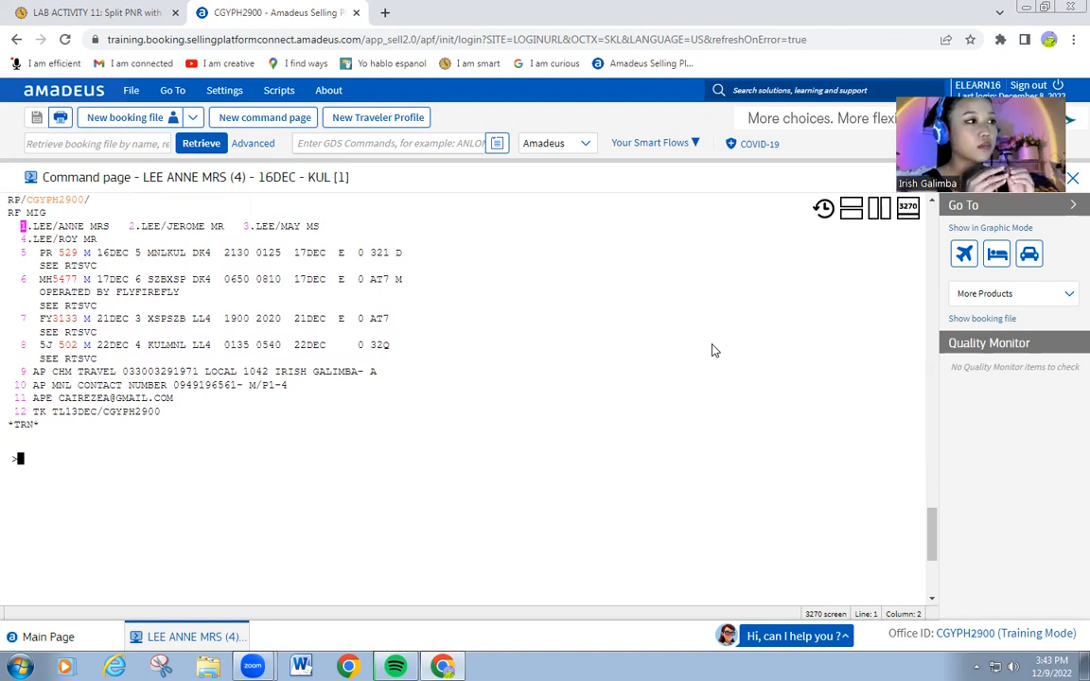
# File the booking with ER, repeating ER past the SSR warning, then select the record locator.
pyautogui.write('ER')
pyautogui.press('Return')
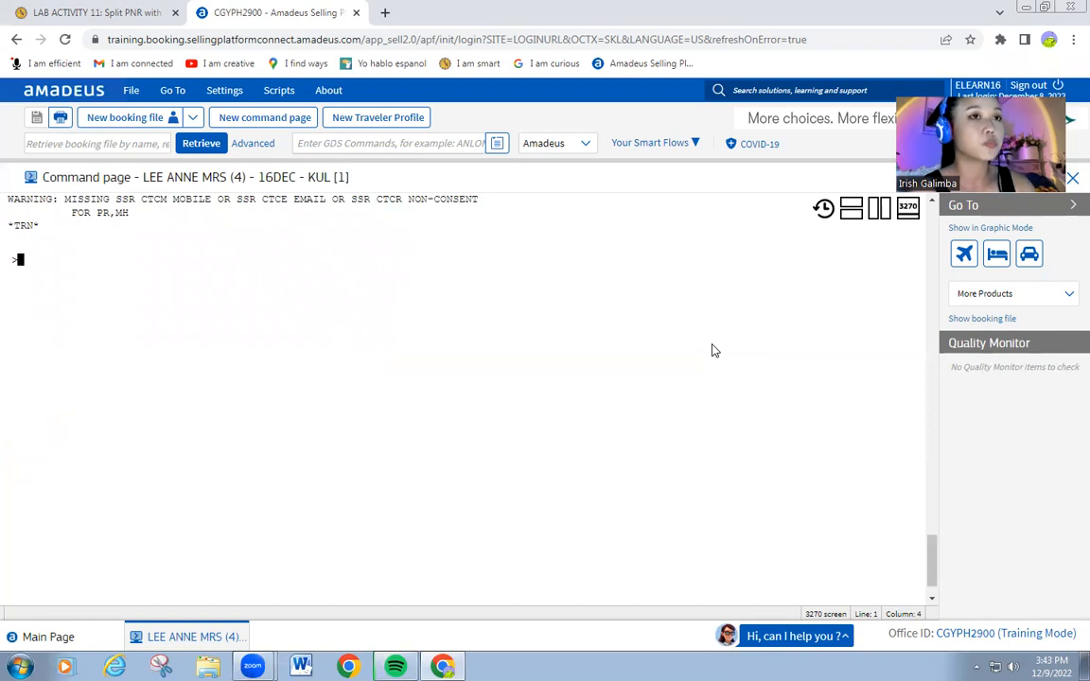
pyautogui.write('ER')
pyautogui.press('Return')
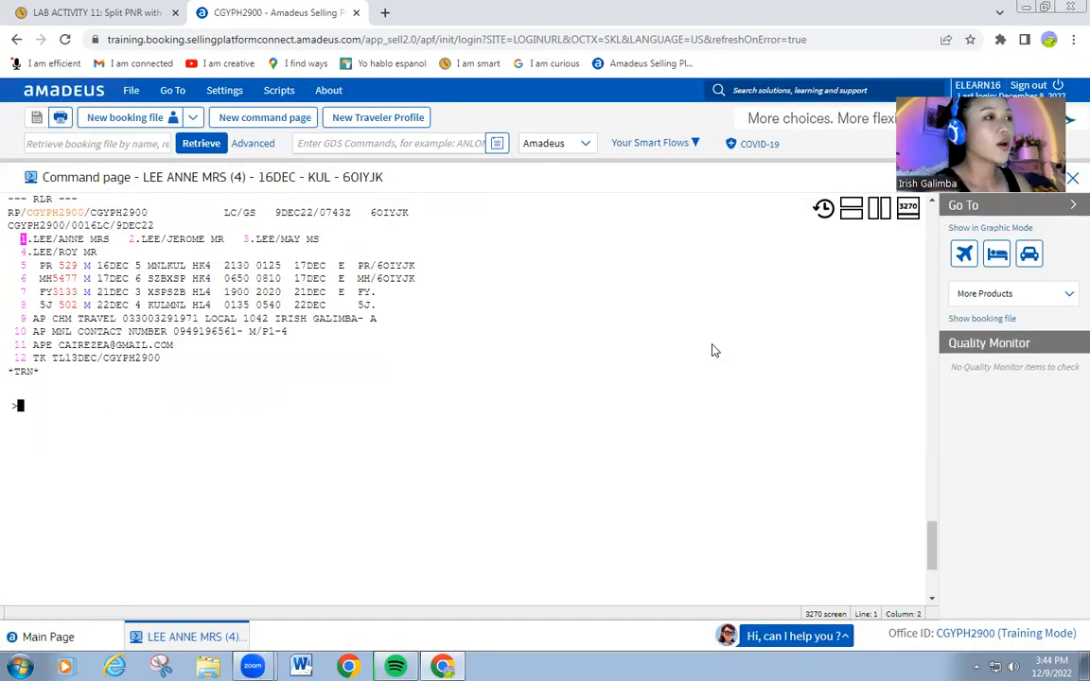
pyautogui.doubleClick(373, 212)
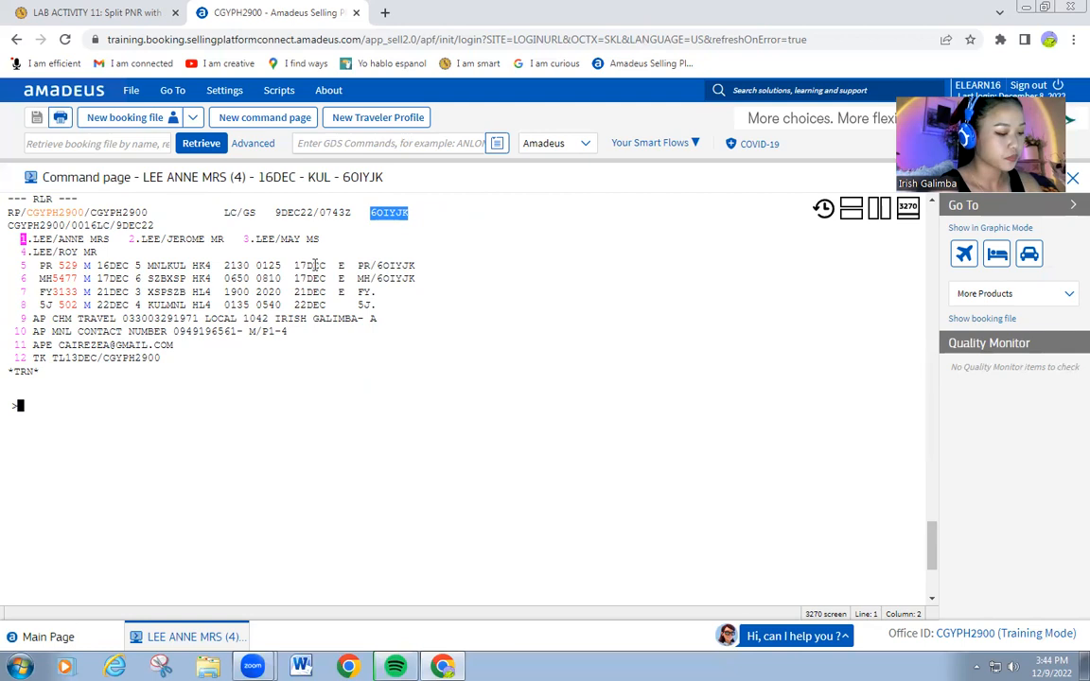
# Clear the booking from the work area by entering IG twice.
pyautogui.write('IG')
pyautogui.press('Return')
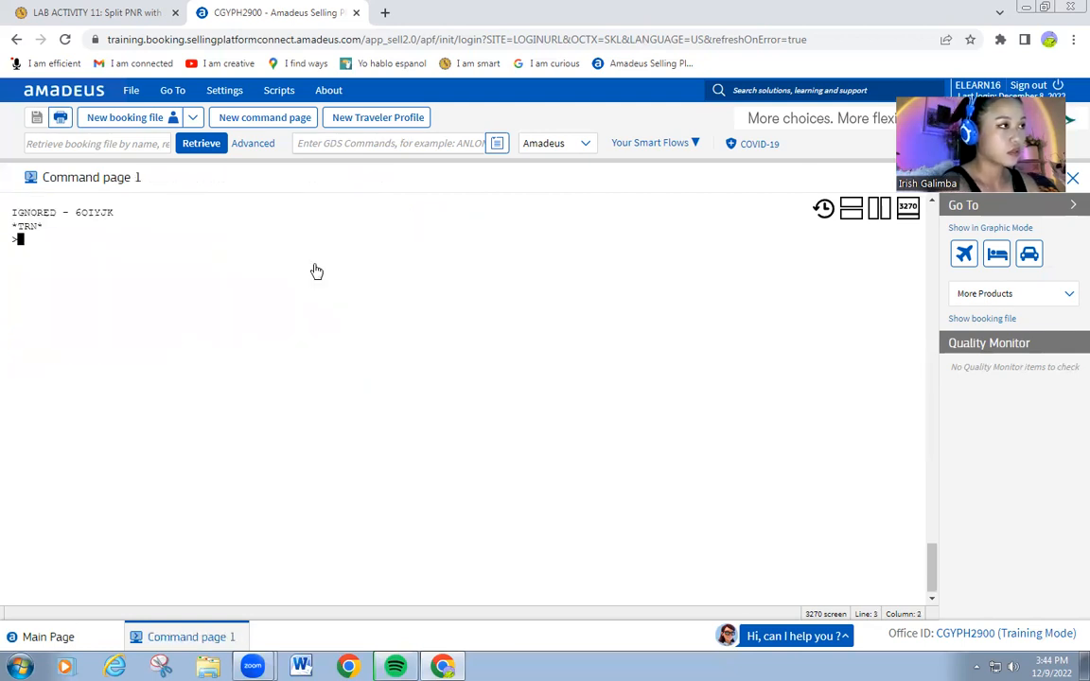
pyautogui.write('IG')
pyautogui.press('Return')
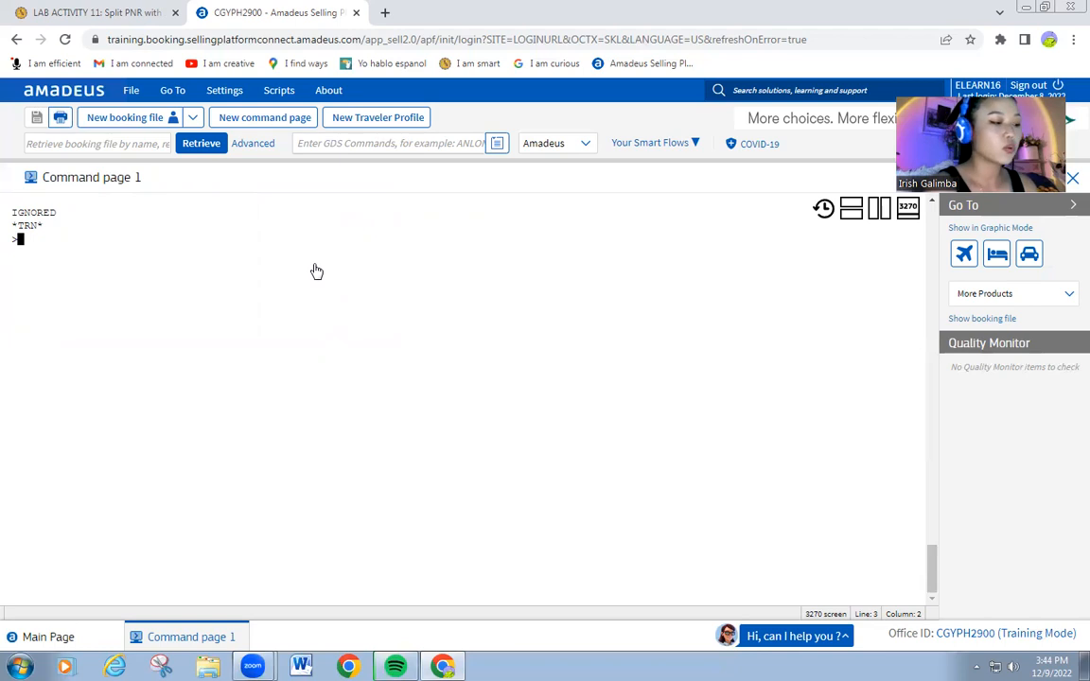
# Retrieve the filed four-passenger booking with RT and its corrected record locator.
pyautogui.write('RT')
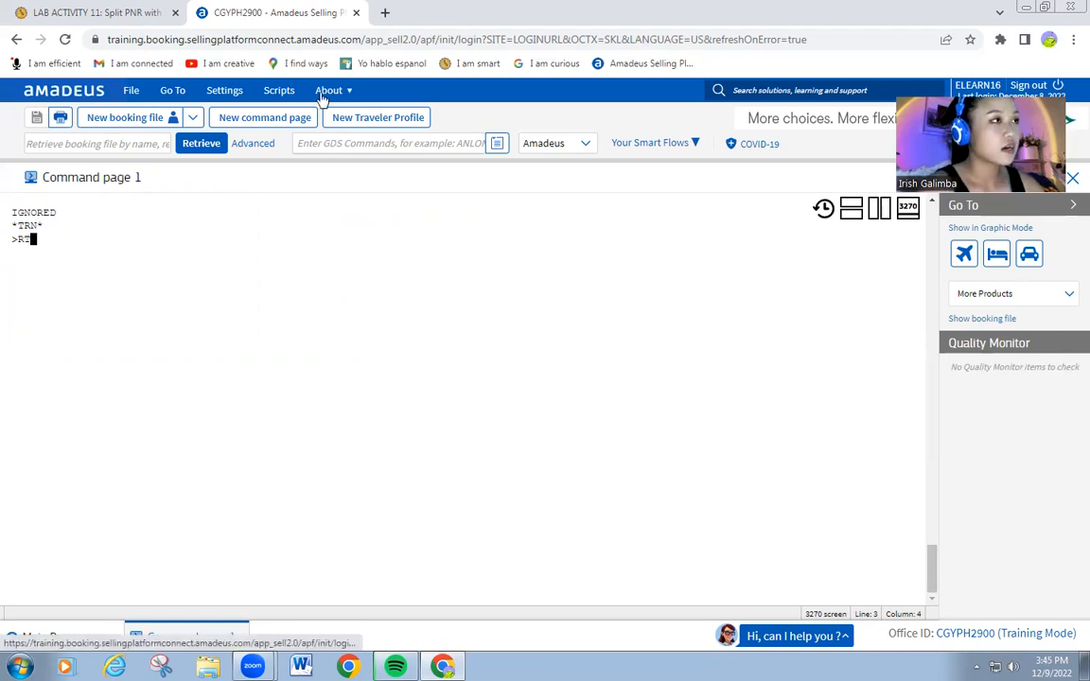
pyautogui.write('60')
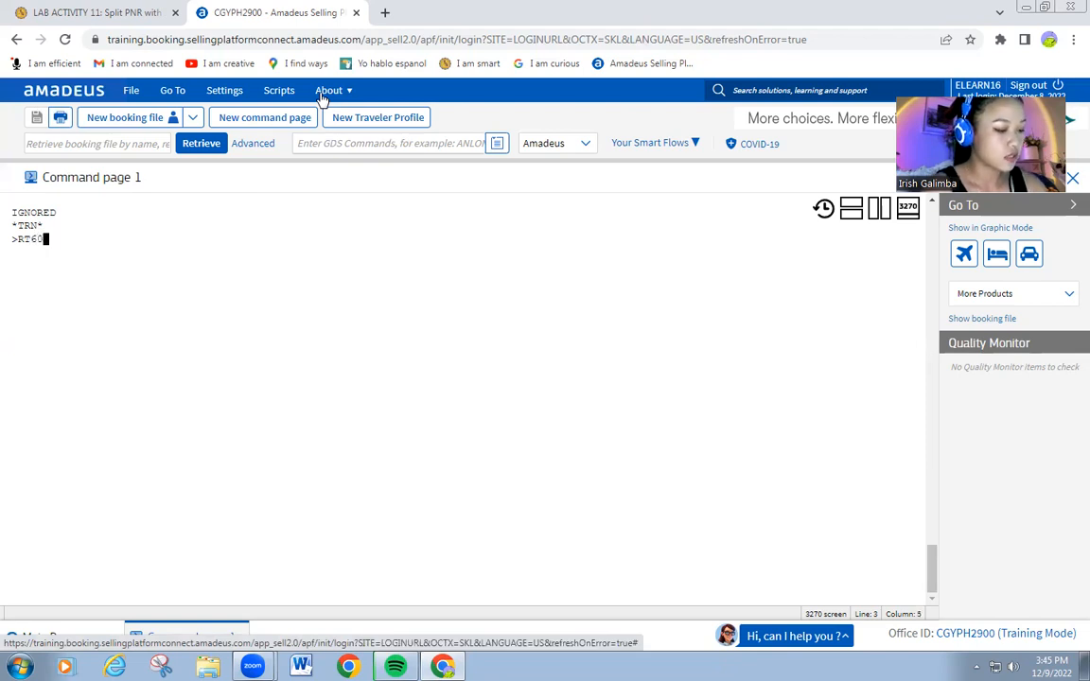
pyautogui.write('1')
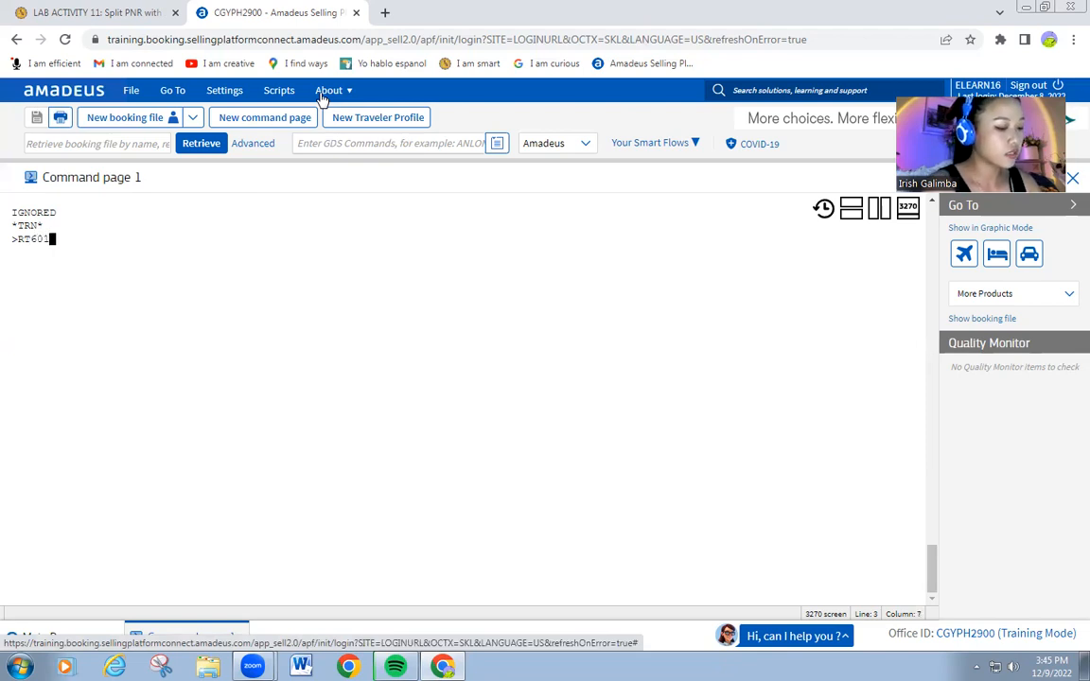
pyautogui.write('YJK')
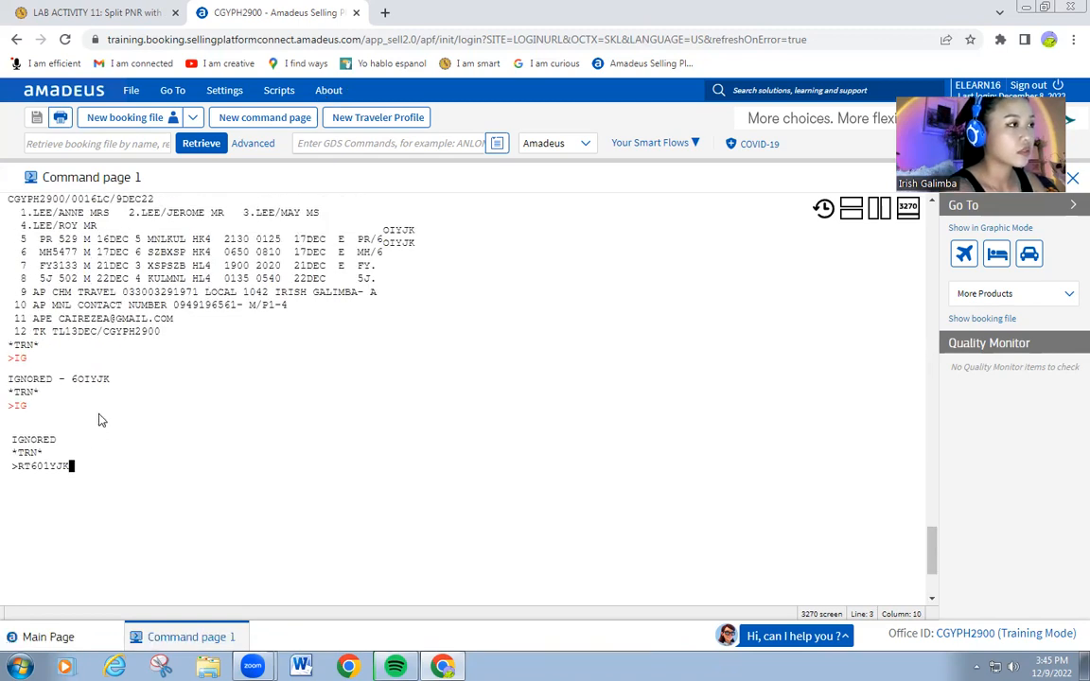
pyautogui.press('BackSpace')
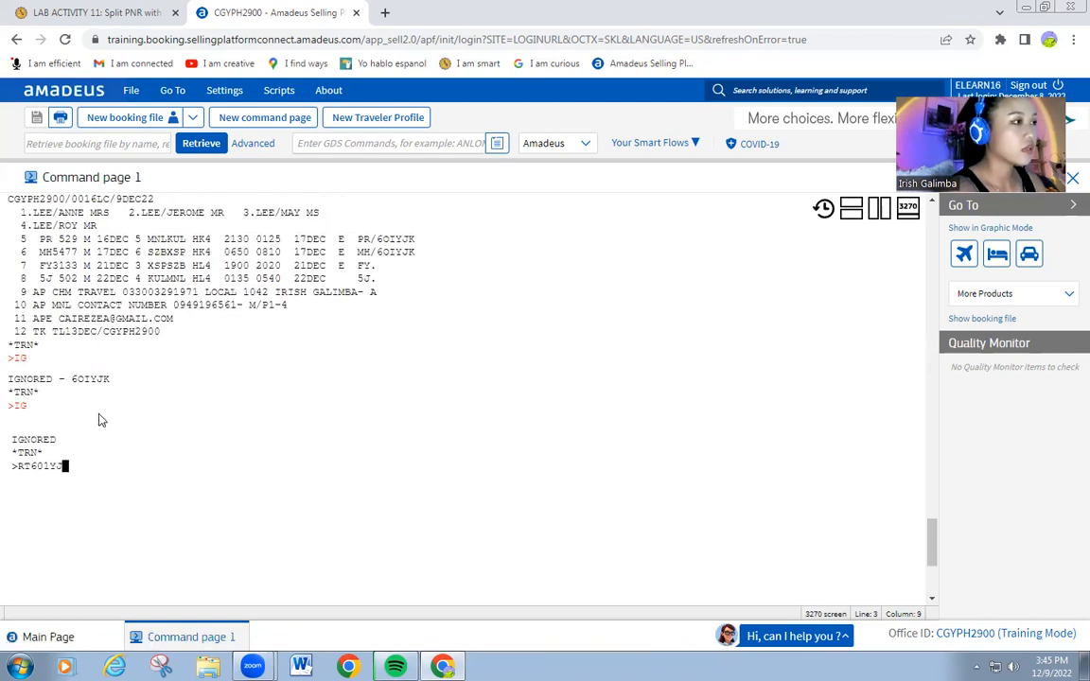
pyautogui.press('BackSpace')
pyautogui.press('BackSpace')
pyautogui.press('BackSpace')
pyautogui.press('BackSpace')
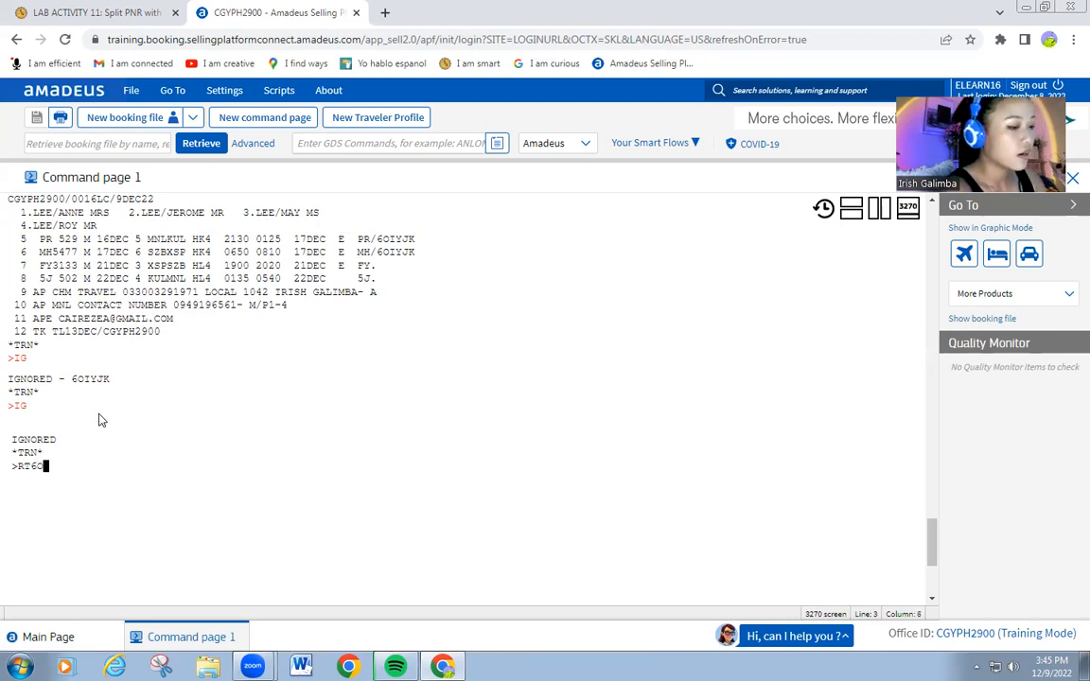
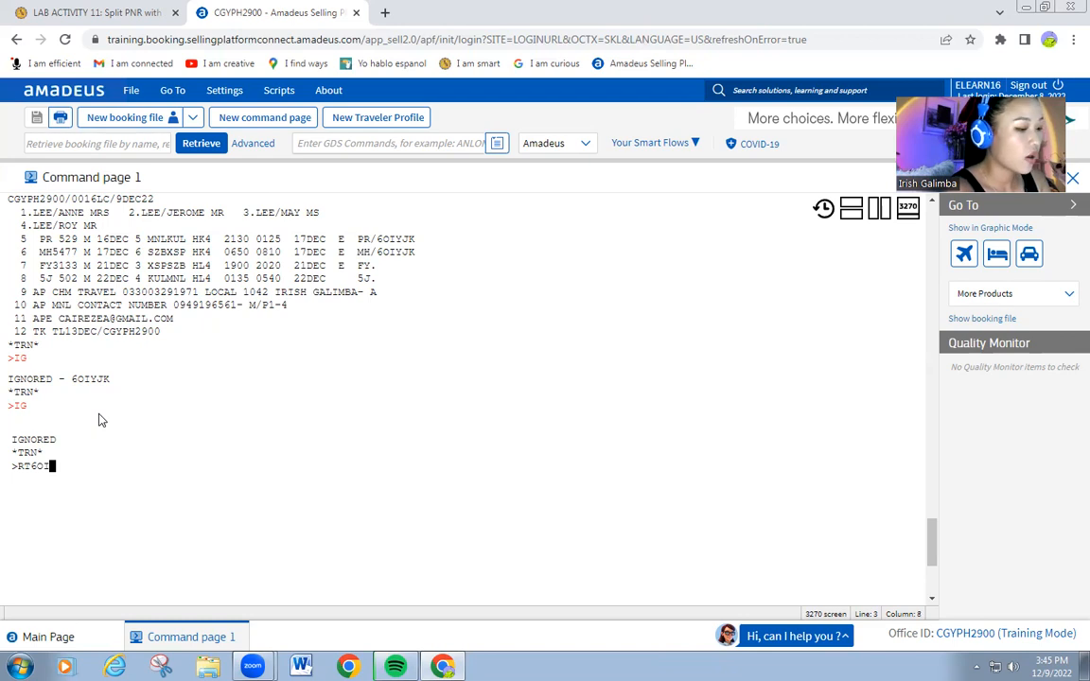
pyautogui.press('Return')
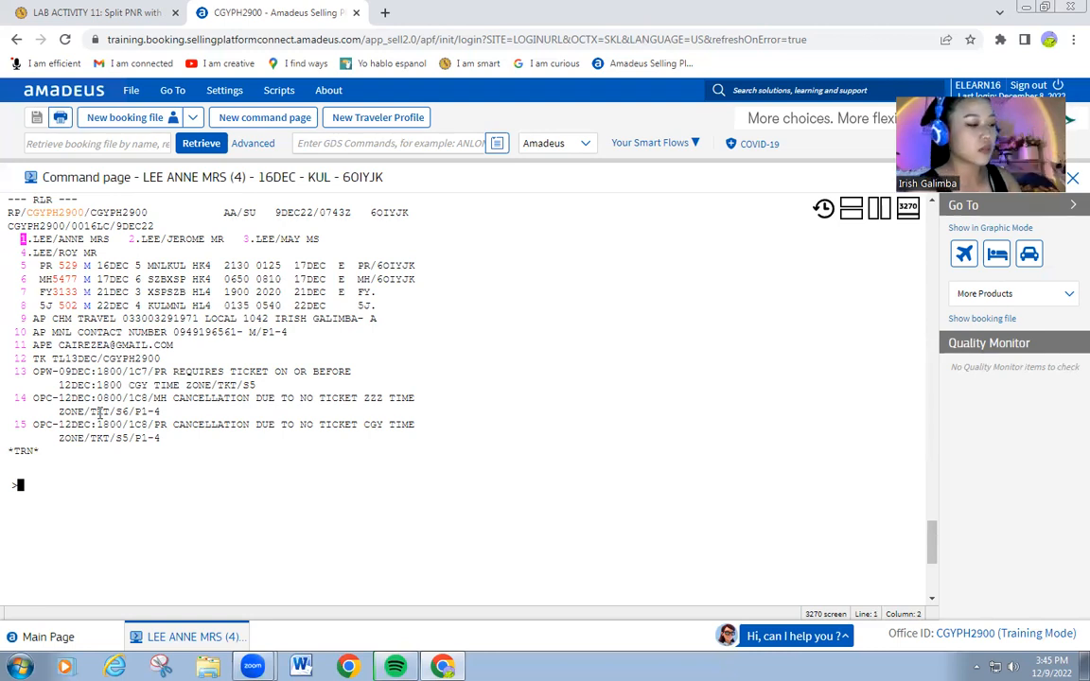
pyautogui.write('S')
pyautogui.write('S')
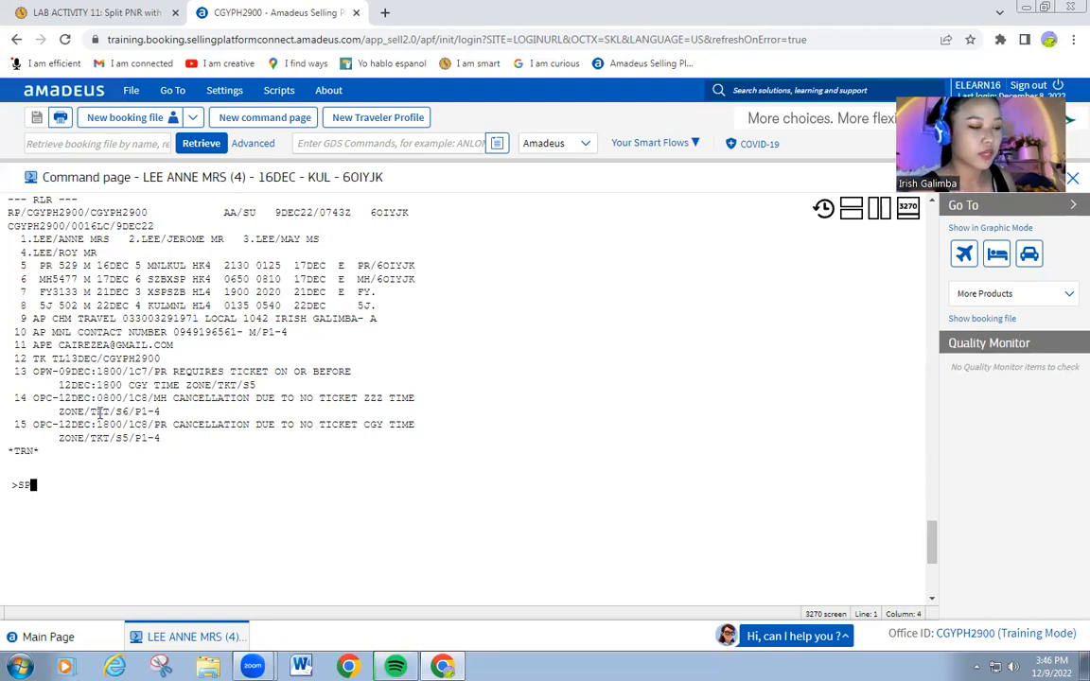
pyautogui.write('1')
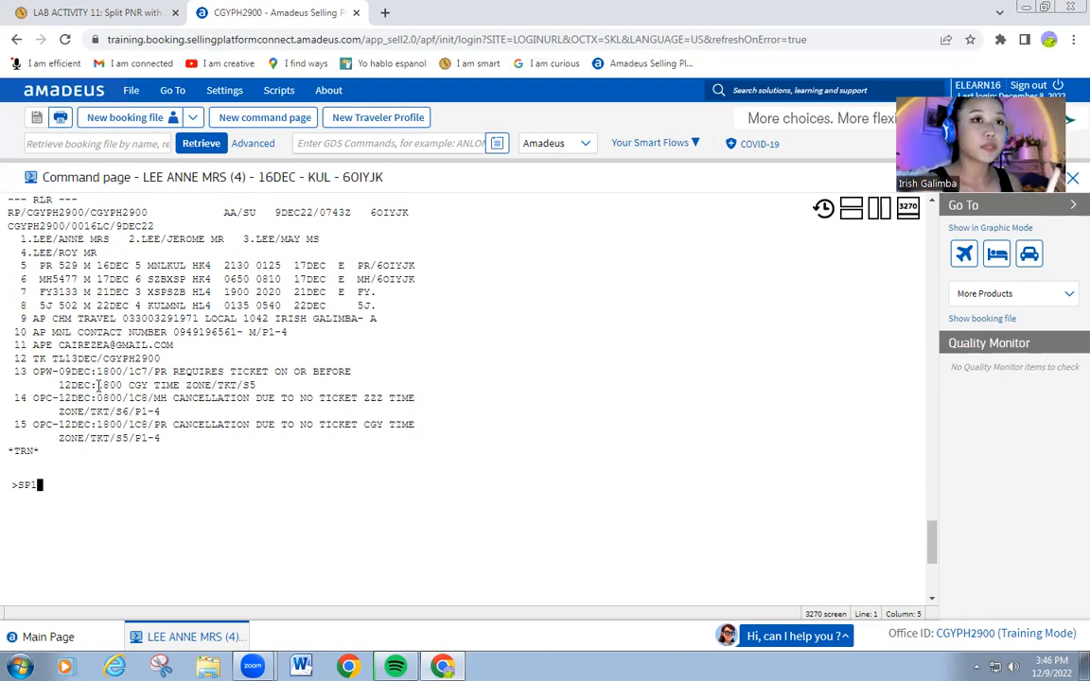
pyautogui.write('2')
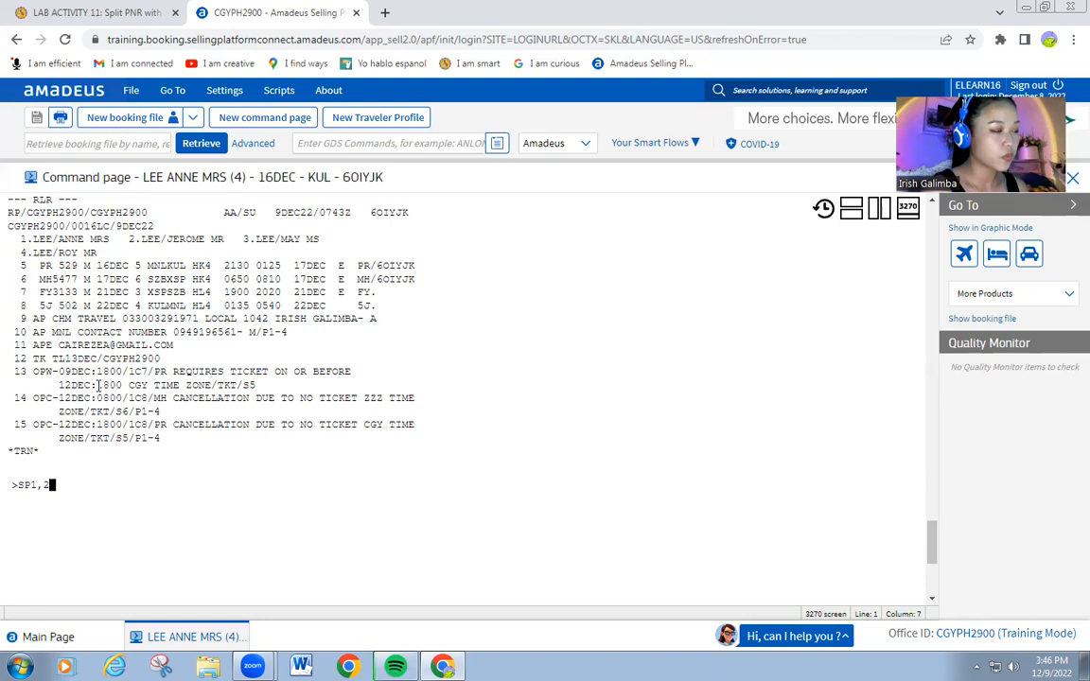
pyautogui.press('Return')
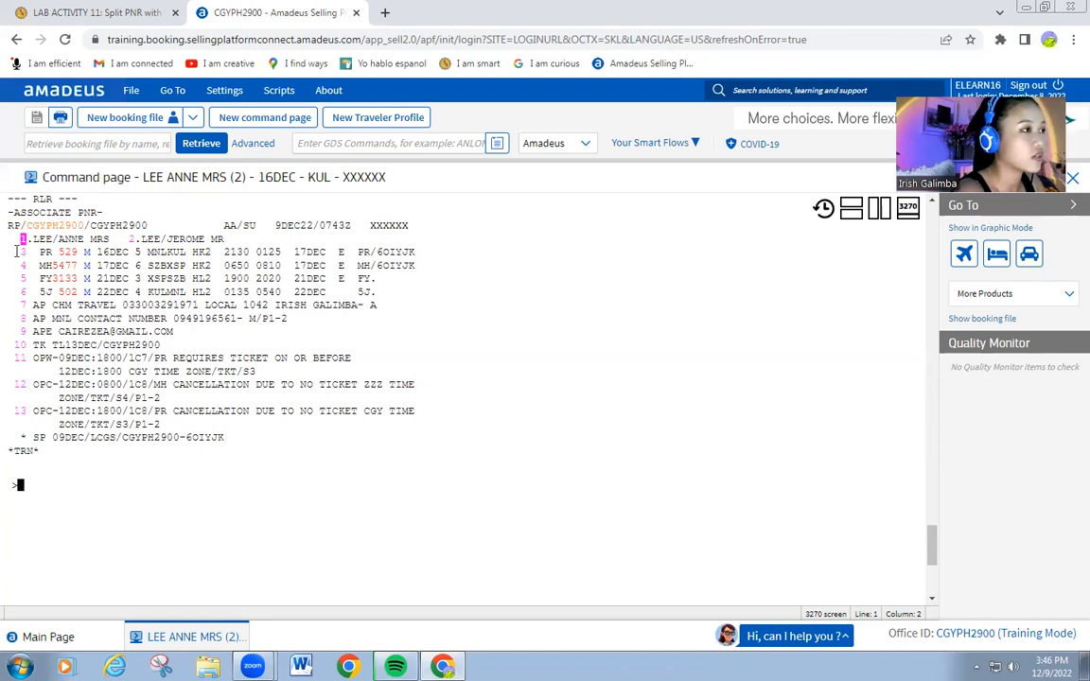
pyautogui.moveTo(69, 243)
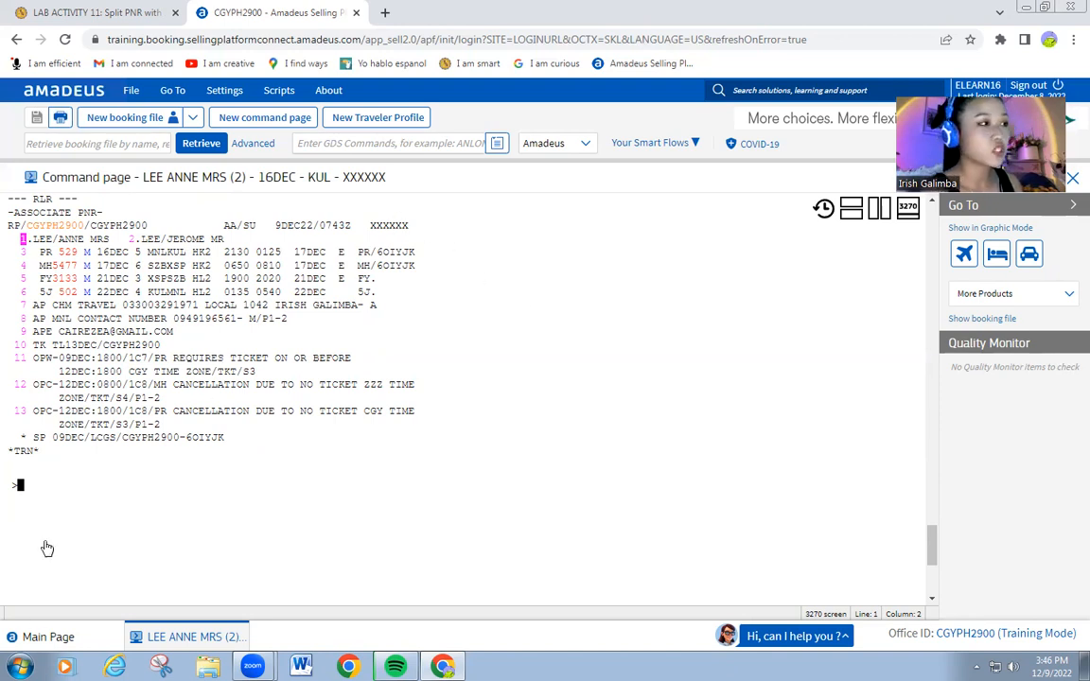
# Add received-from MIG to the associate PNR, end it with ER, then EF back to the parent.
pyautogui.click(21, 488)
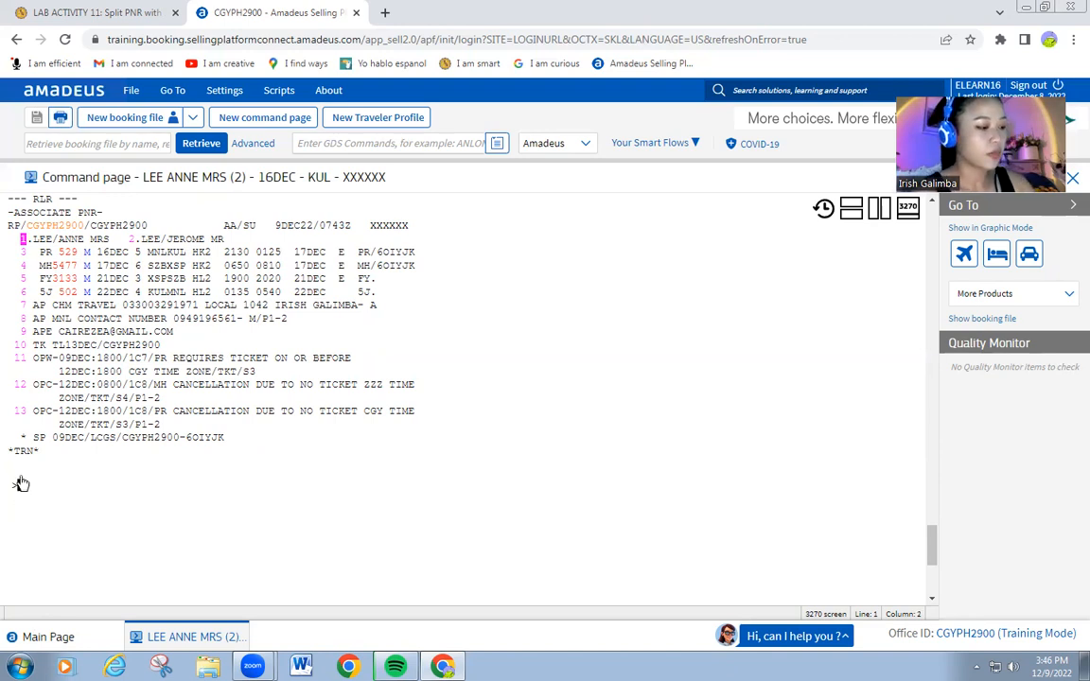
pyautogui.press('Right')
pyautogui.press('Right')
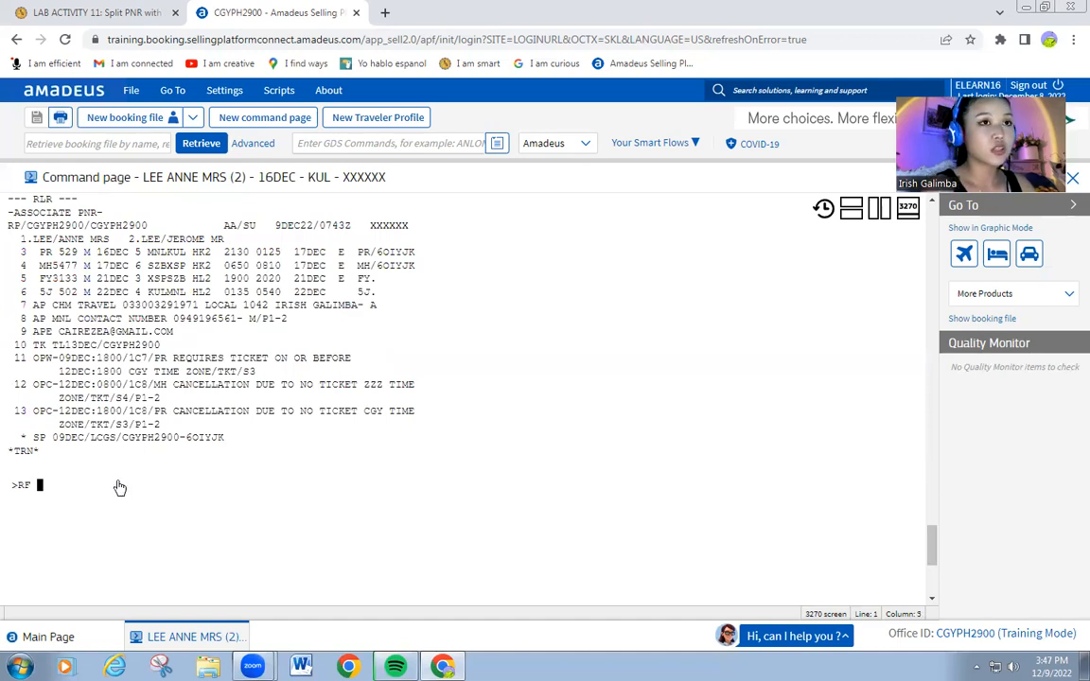
pyautogui.write('MIG')
pyautogui.press('Return')
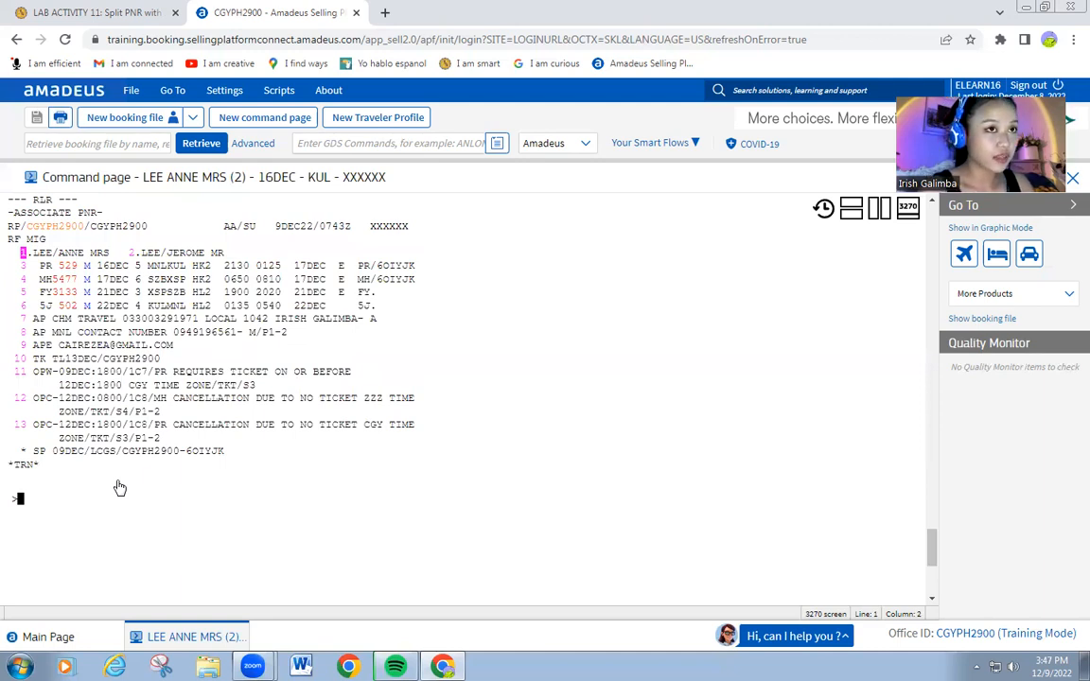
pyautogui.write('ER')
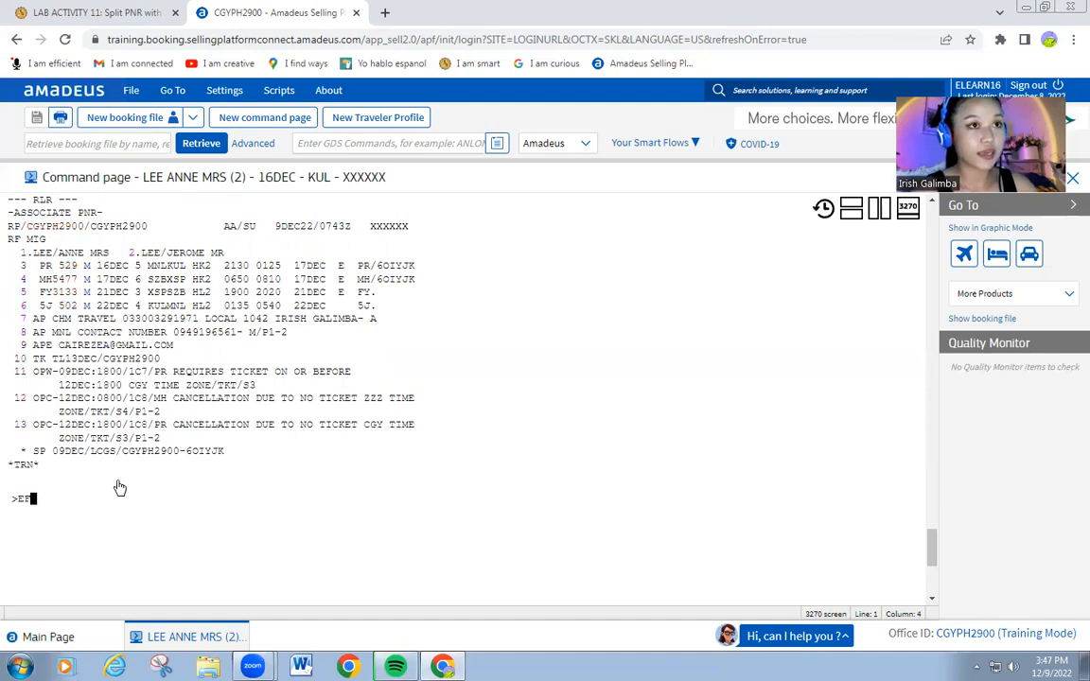
pyautogui.press('Return')
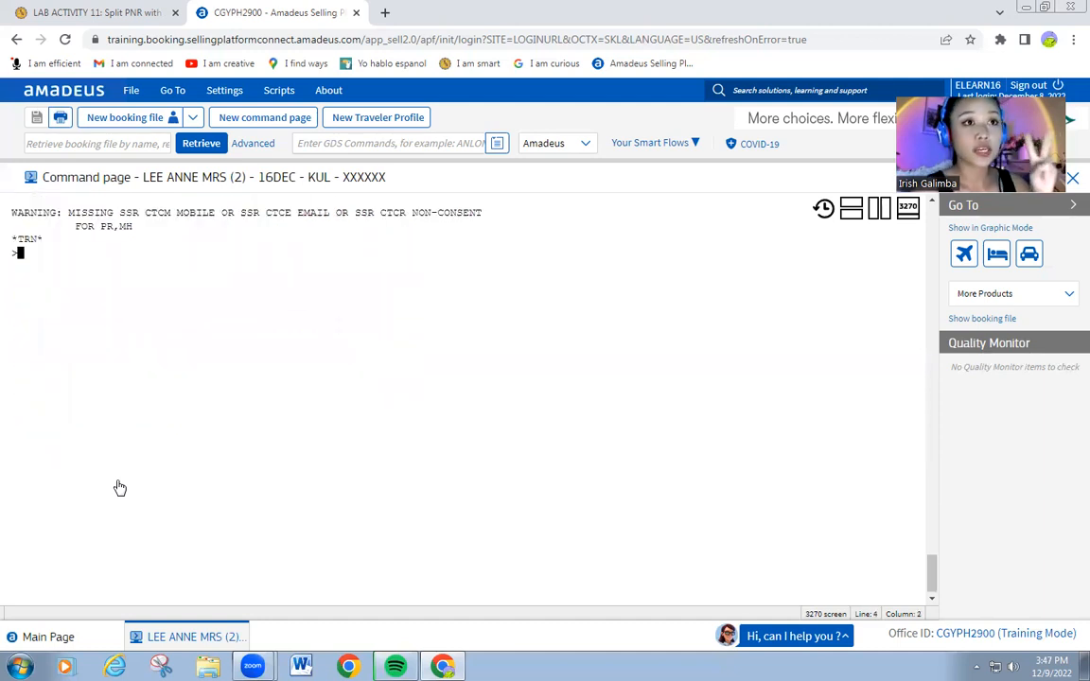
pyautogui.write('EF')
pyautogui.press('Return')
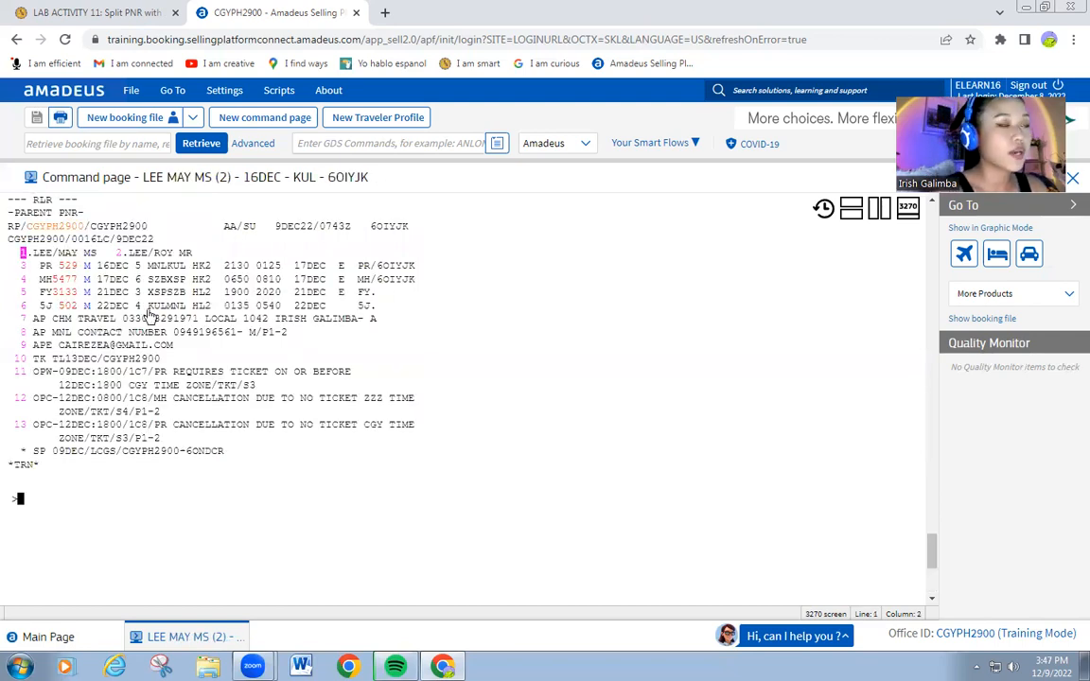
pyautogui.moveTo(371, 227); pyautogui.dragTo(428, 244)
pyautogui.click(427, 243)
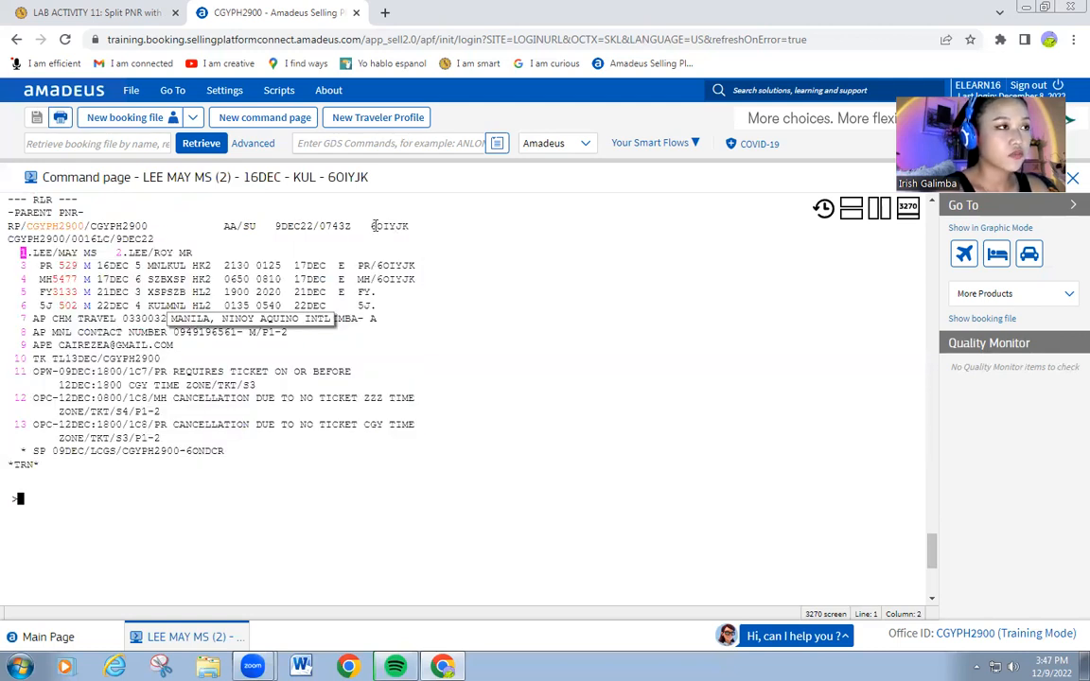
pyautogui.moveTo(227, 453); pyautogui.dragTo(187, 453)
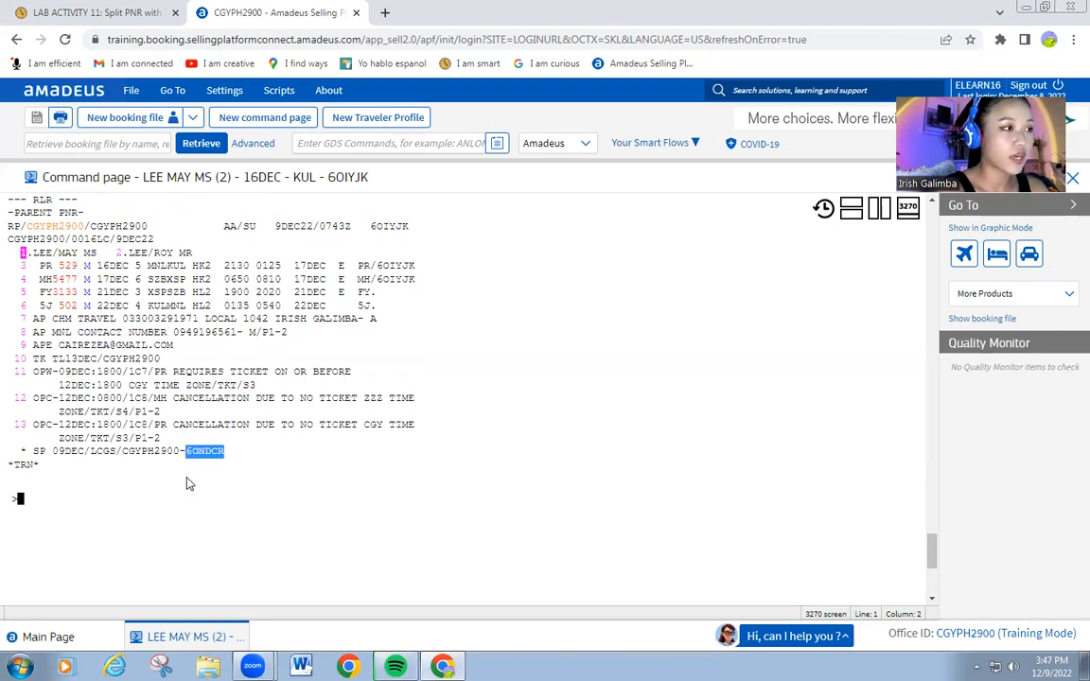
pyautogui.click(21, 505)
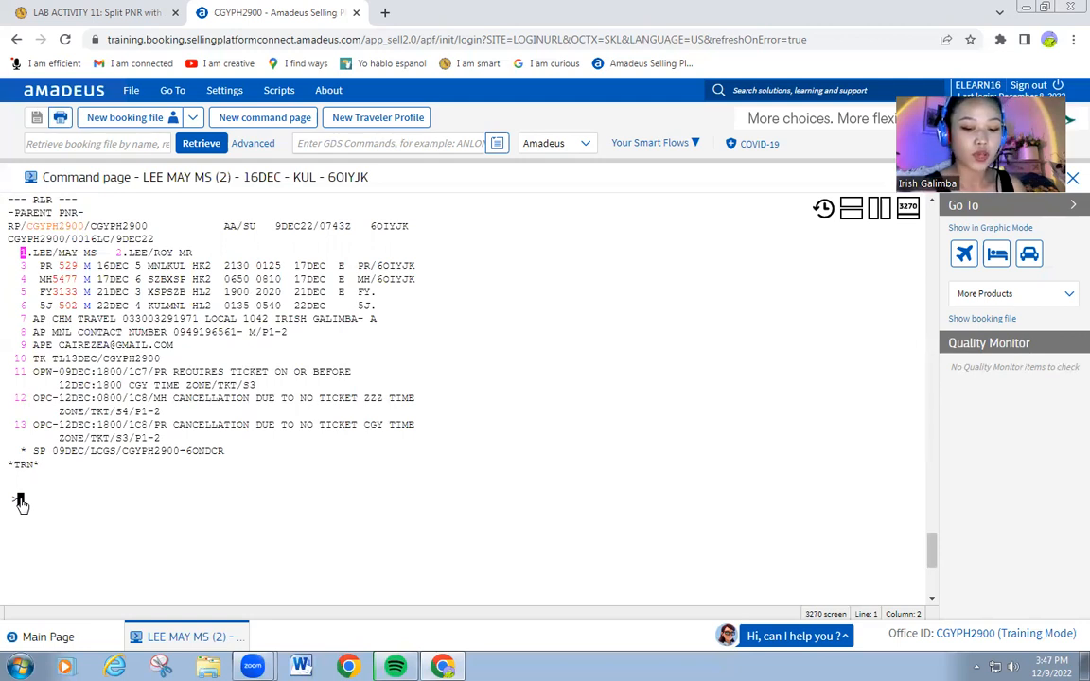
# Add received-from MIG to the parent PNR, then scroll back through the earlier output.
pyautogui.write('RT ')
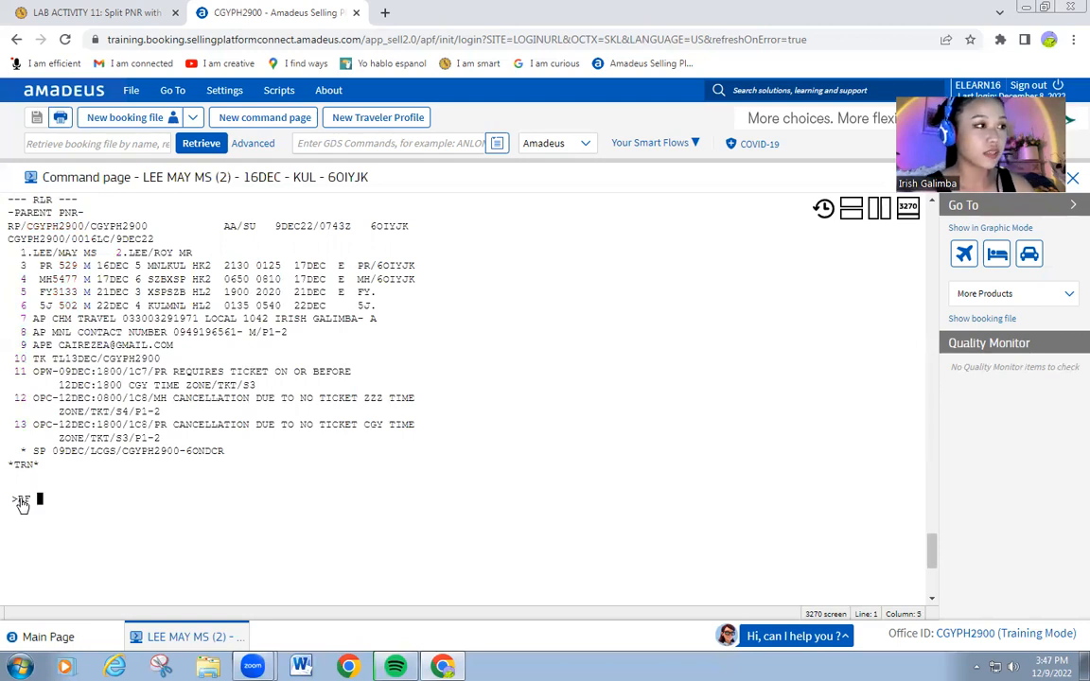
pyautogui.write('MIG')
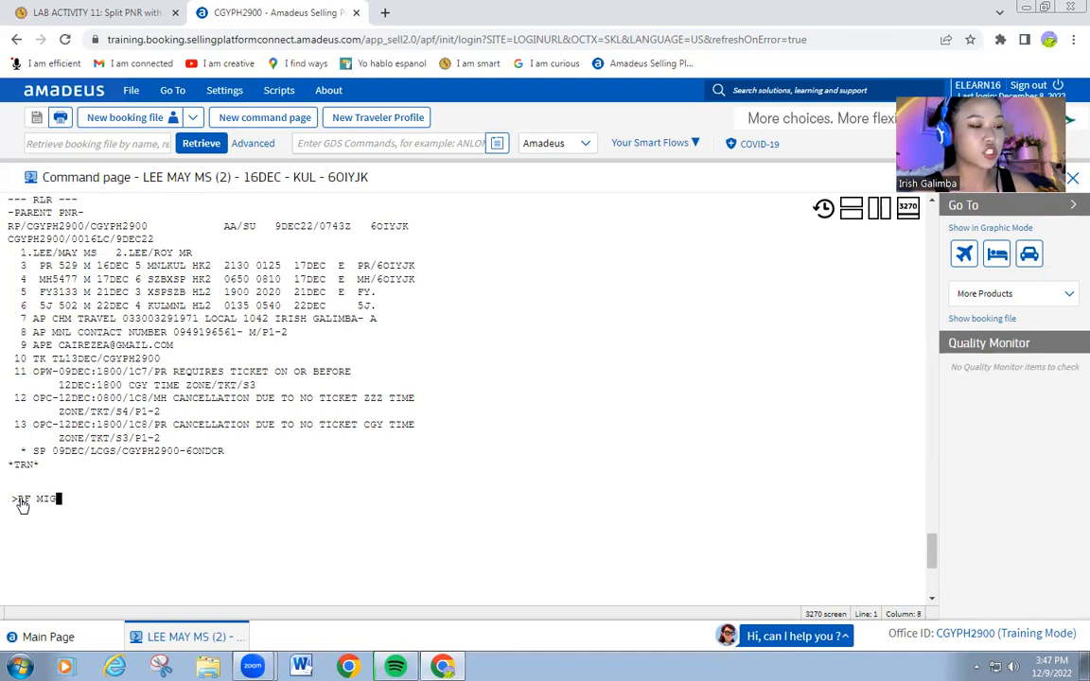
pyautogui.press('Return')
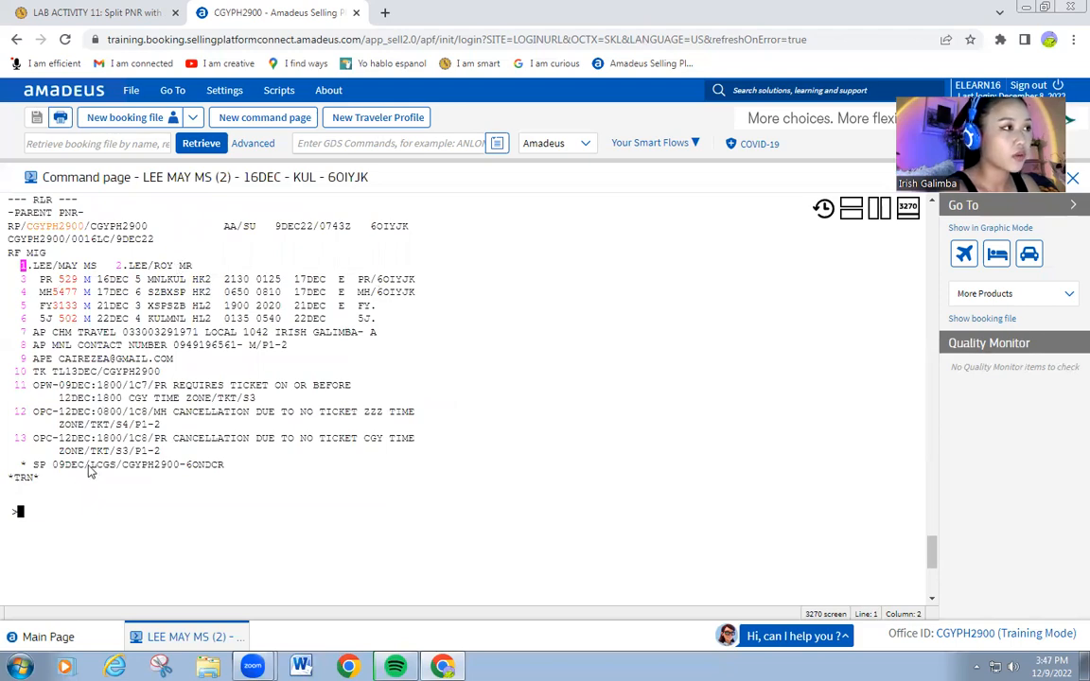
pyautogui.scroll(3, 71, 323)
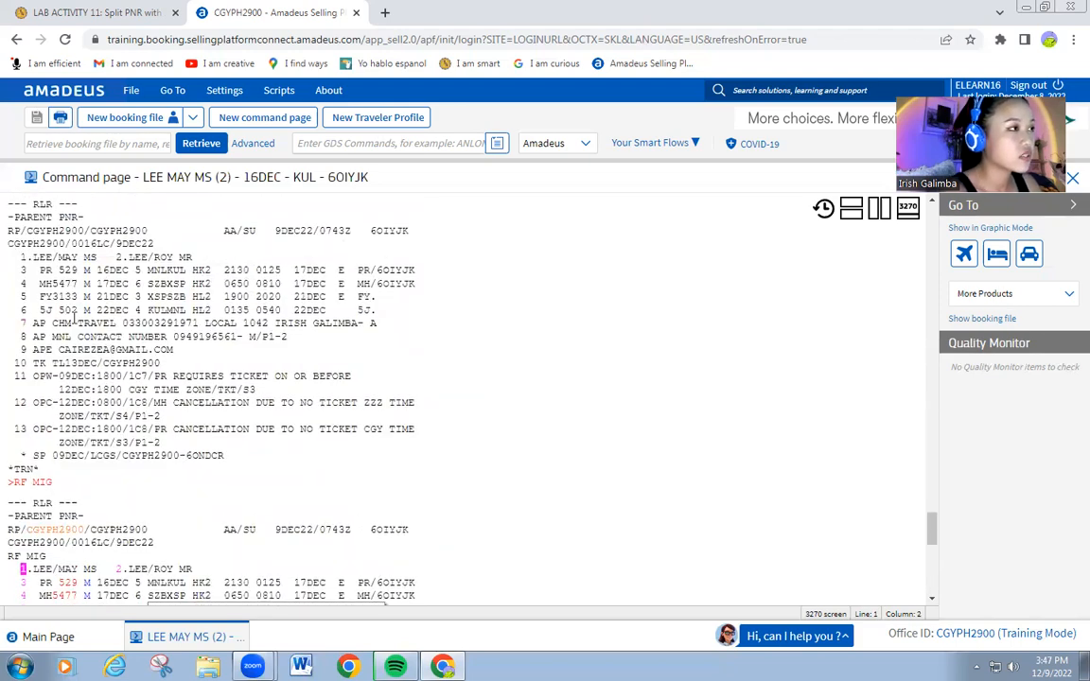
pyautogui.scroll(5, 67, 303)
pyautogui.scroll(1, 56, 282)
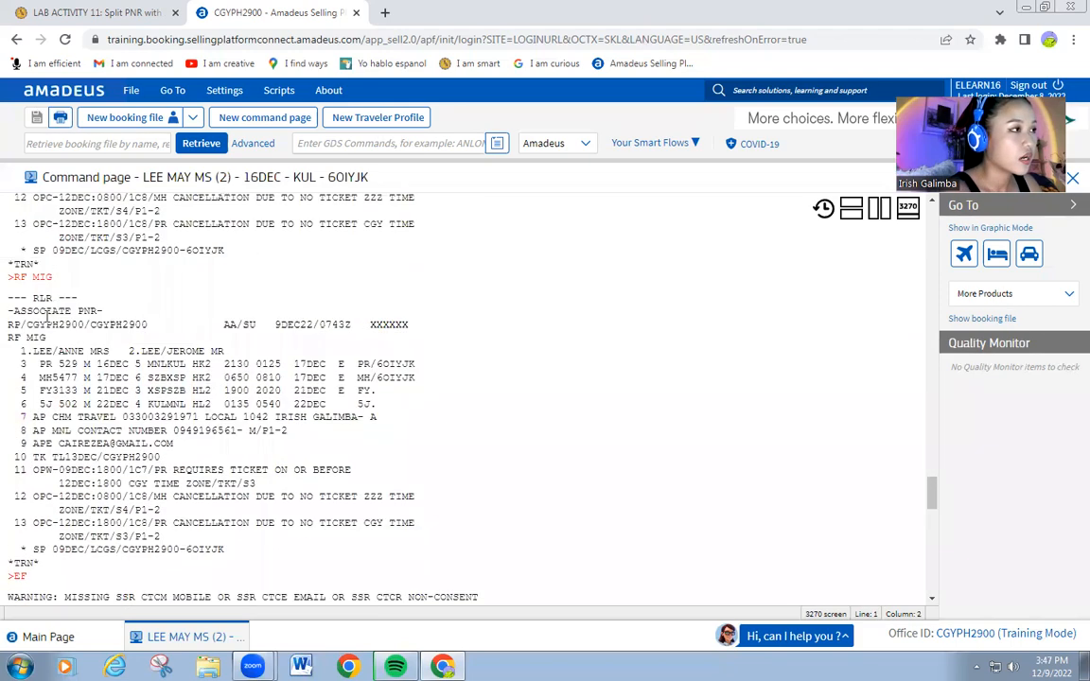
pyautogui.moveTo(13, 311); pyautogui.dragTo(111, 309)
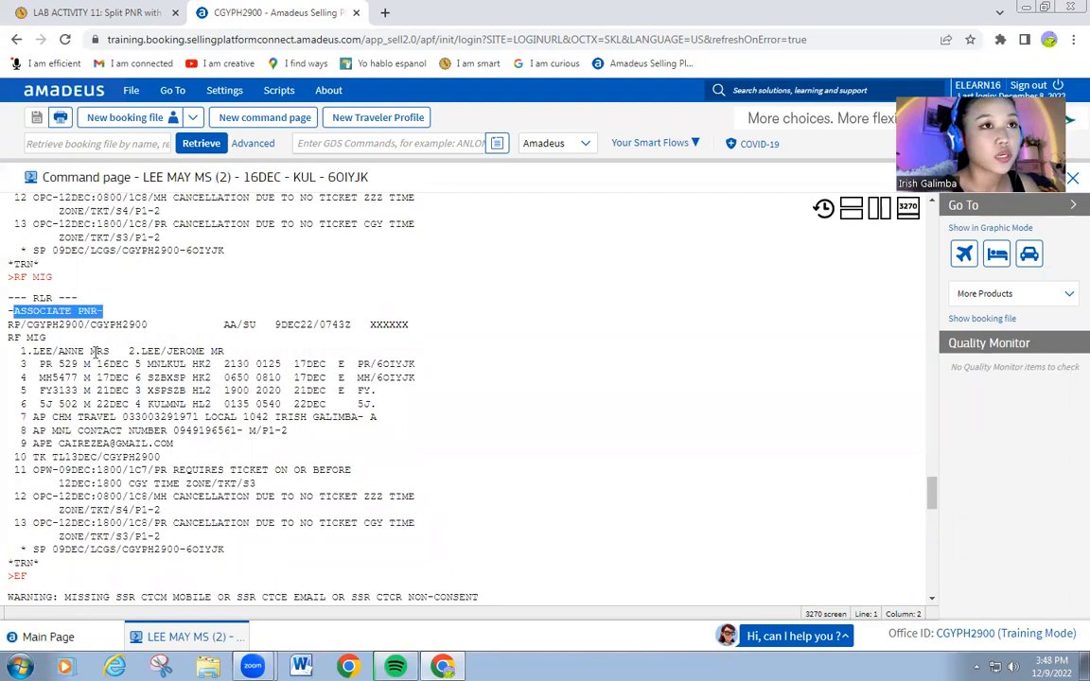
pyautogui.scroll(-1, 95, 351)
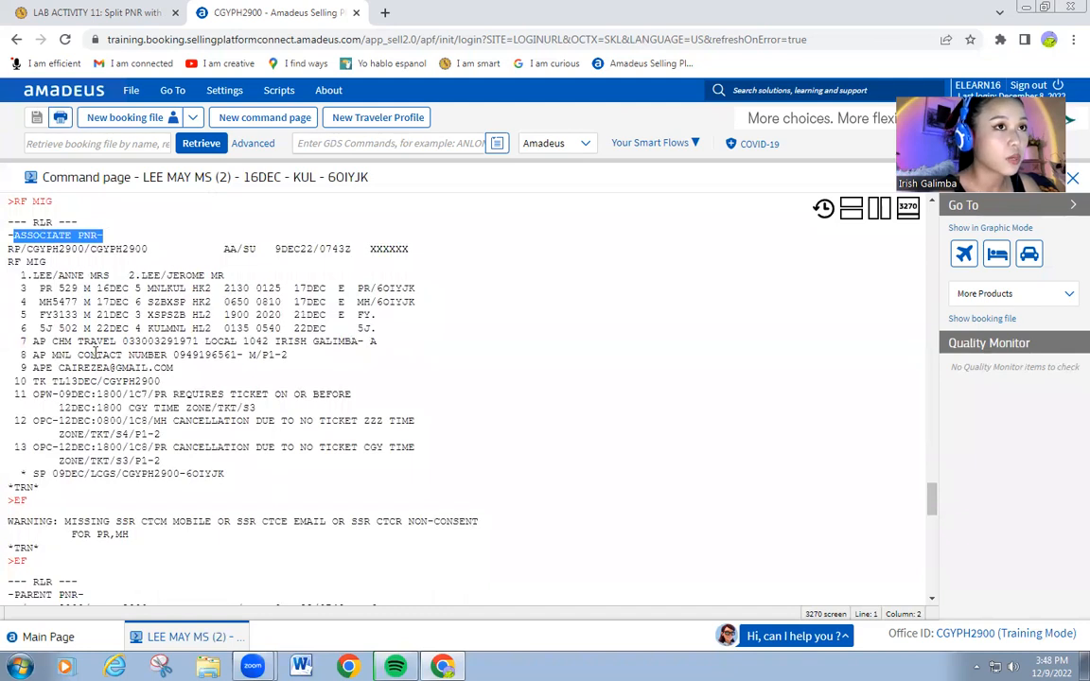
pyautogui.scroll(-8, 95, 353)
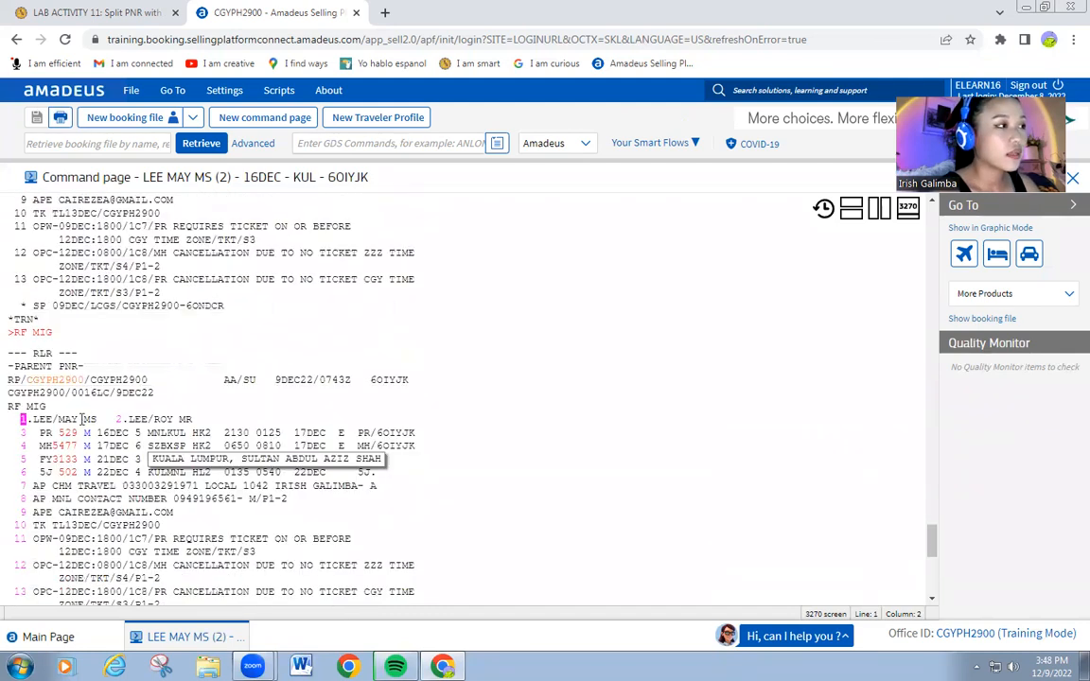
pyautogui.scroll(-4, 81, 417)
pyautogui.scroll(2, 82, 412)
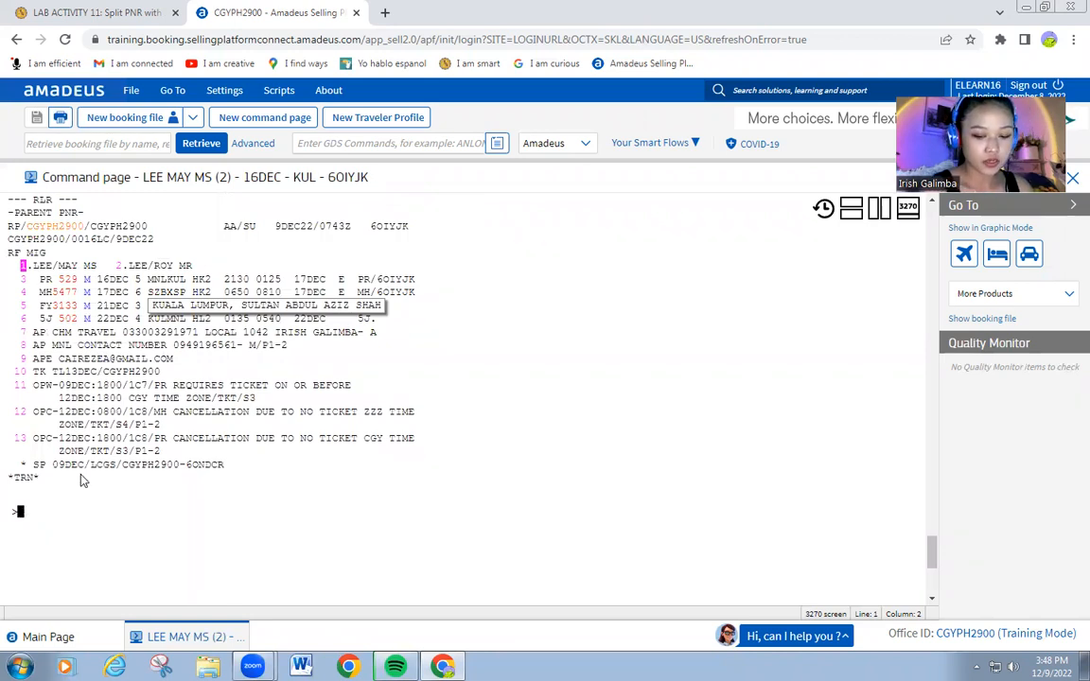
# Enter ER twice to file the parent PNR despite the SSR warning, then re-enter RF MIG.
pyautogui.write('ER')
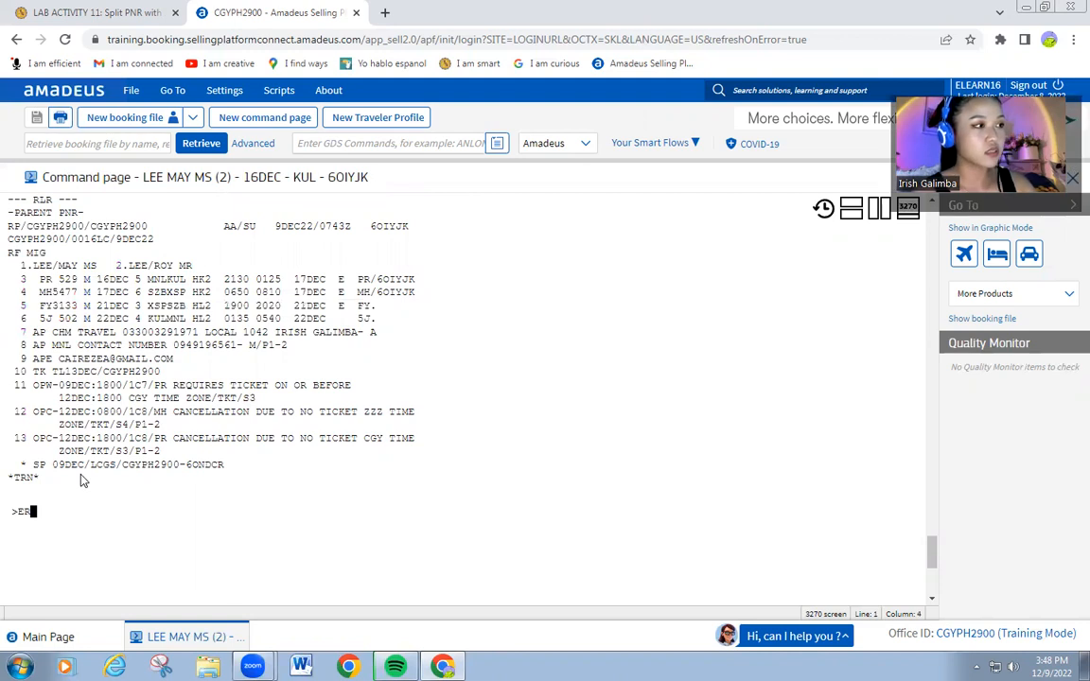
pyautogui.press('Return')
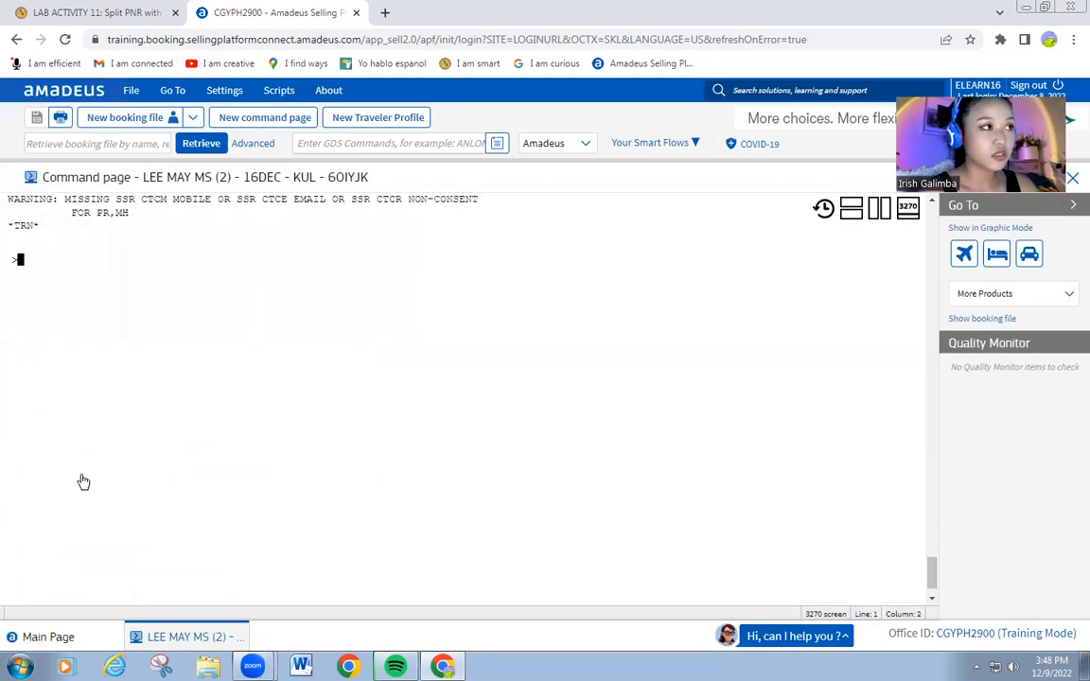
pyautogui.write('ER')
pyautogui.press('Return')
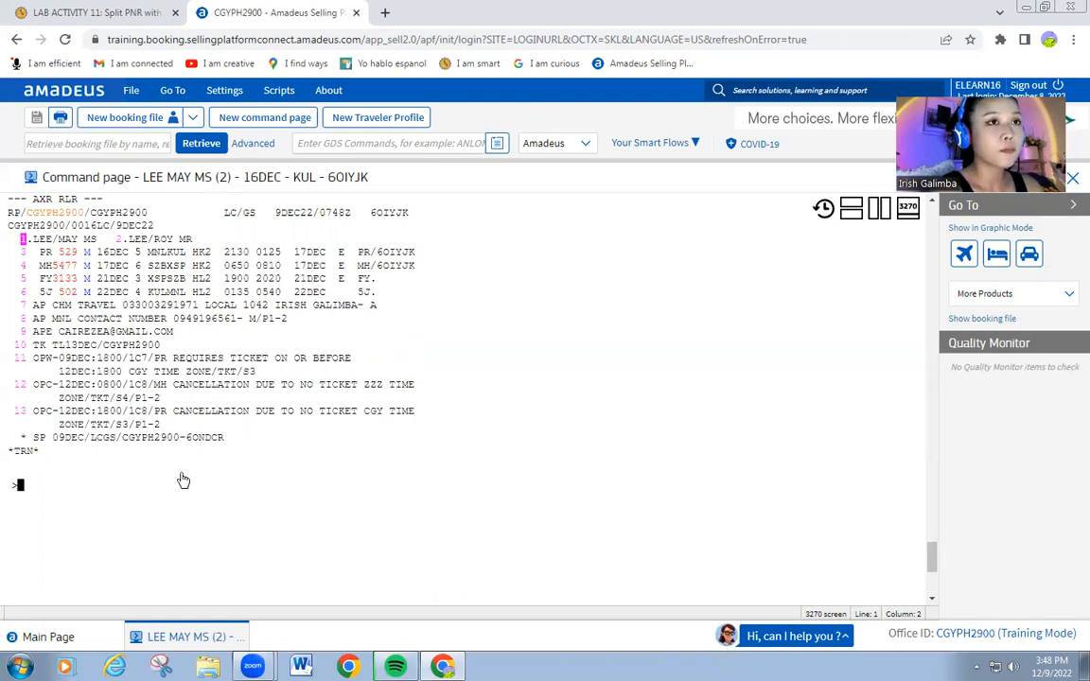
pyautogui.write('RF MIG')
pyautogui.press('Return')
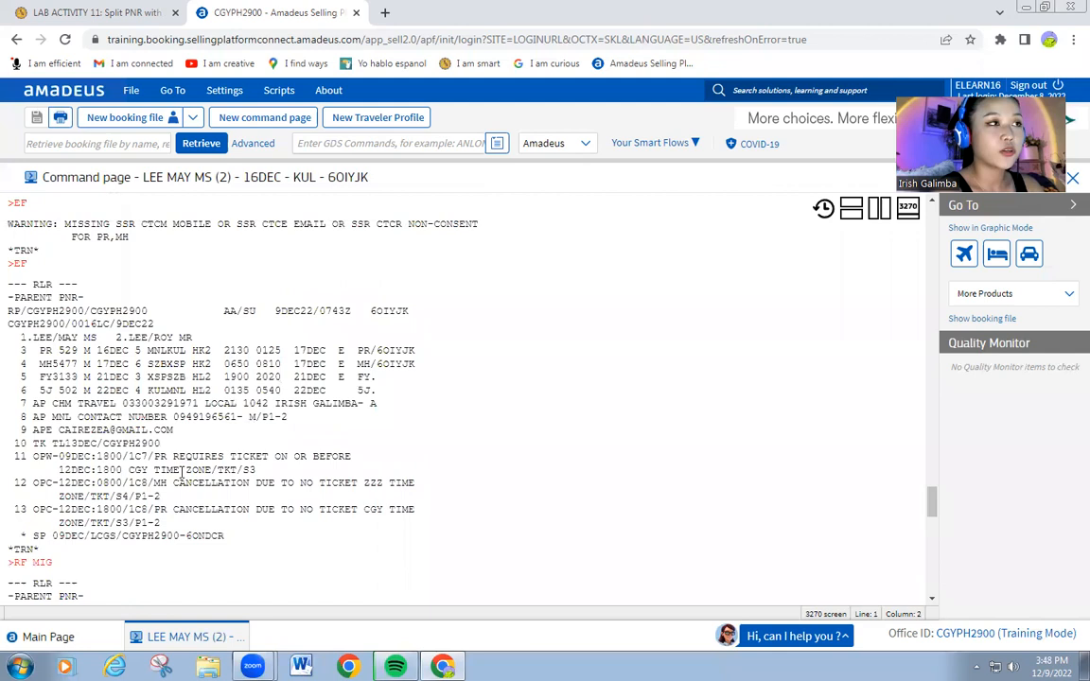
pyautogui.scroll(5, 181, 473)
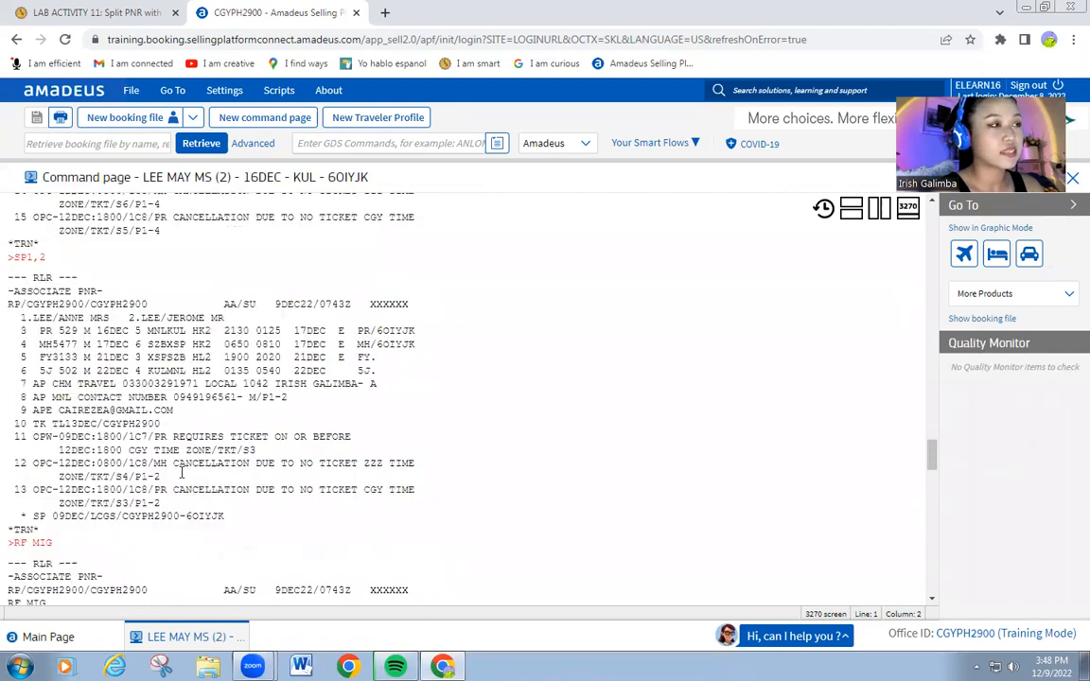
pyautogui.scroll(10, 182, 473)
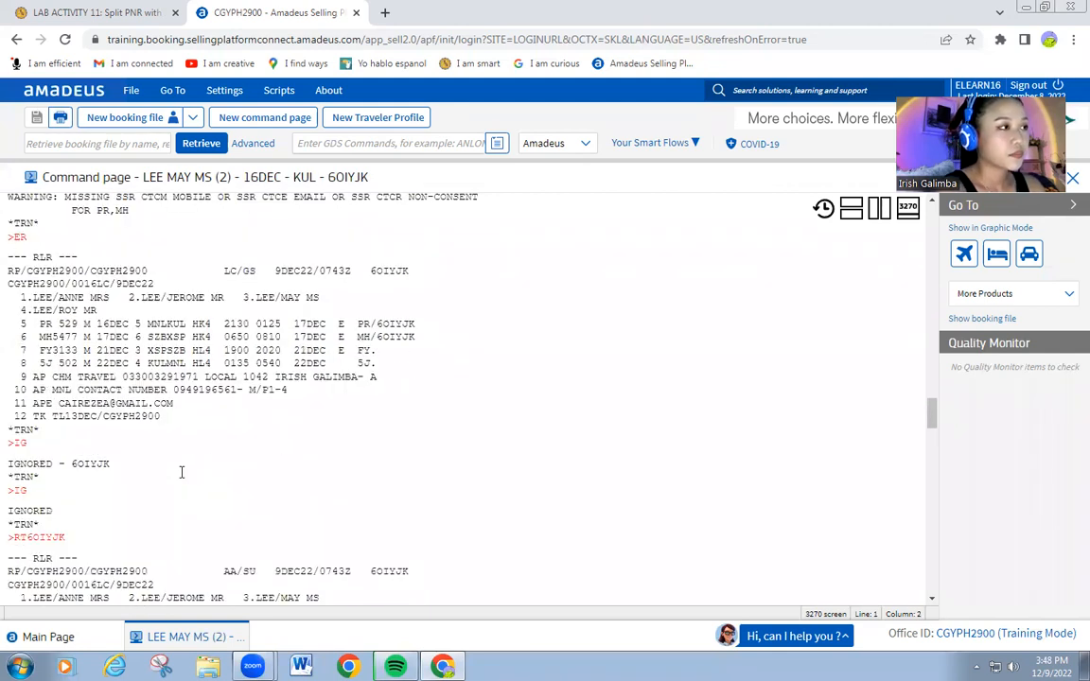
pyautogui.scroll(5, 182, 473)
pyautogui.scroll(3, 182, 472)
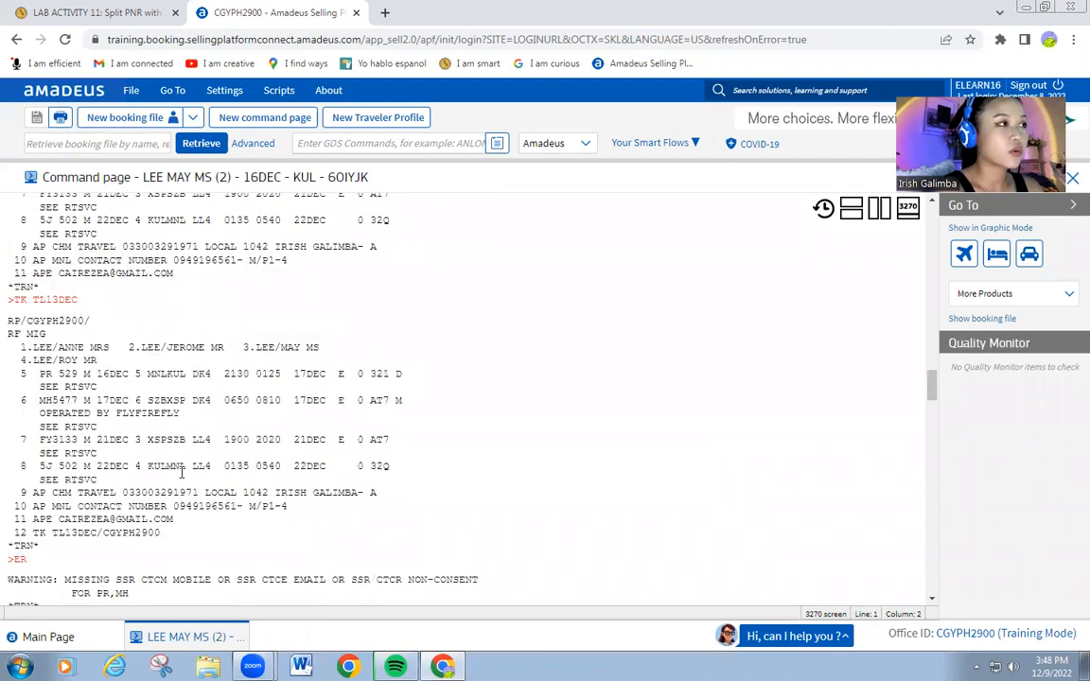
pyautogui.scroll(5, 181, 473)
pyautogui.scroll(-3, 182, 473)
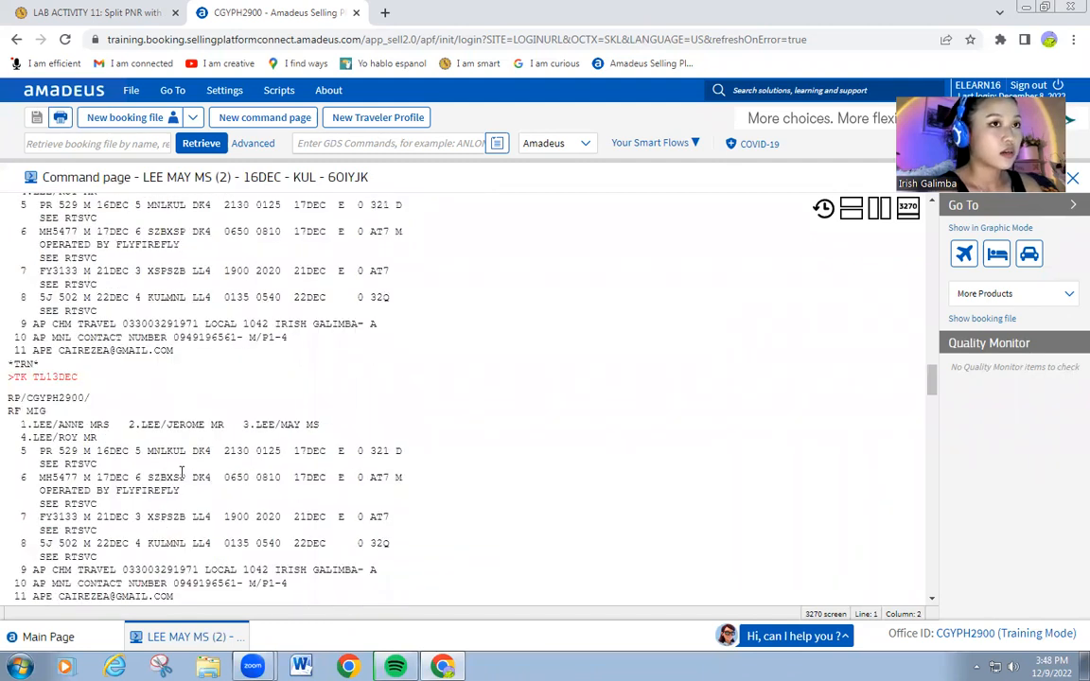
pyautogui.scroll(-2, 182, 473)
pyautogui.scroll(-1, 182, 473)
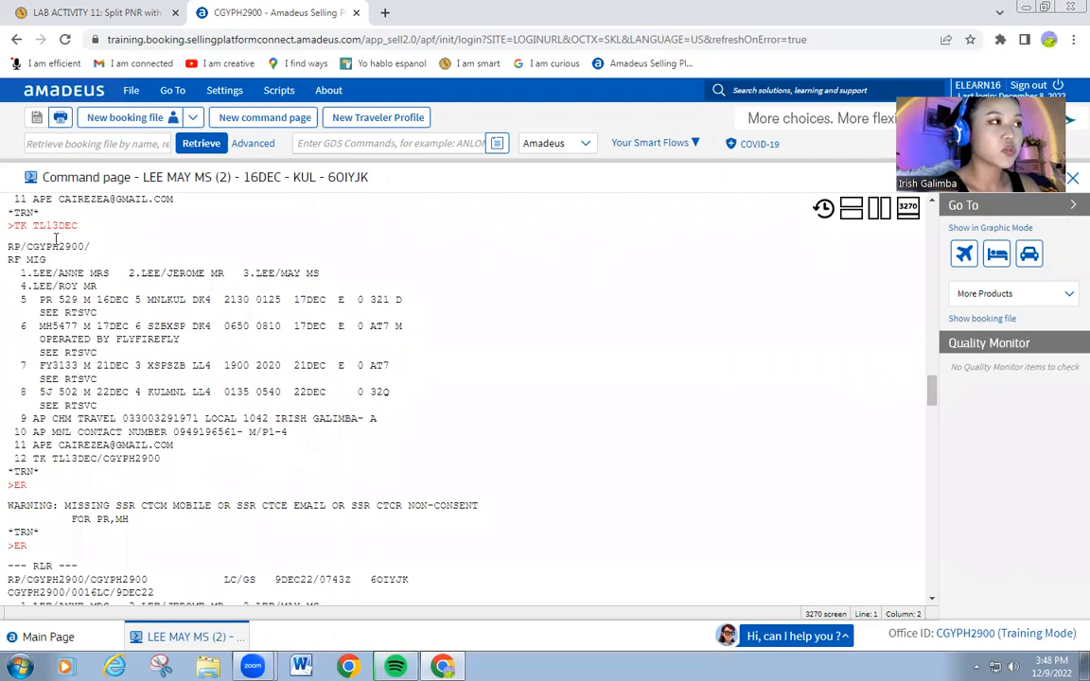
pyautogui.scroll(-1, 151, 473)
pyautogui.scroll(-2, 152, 473)
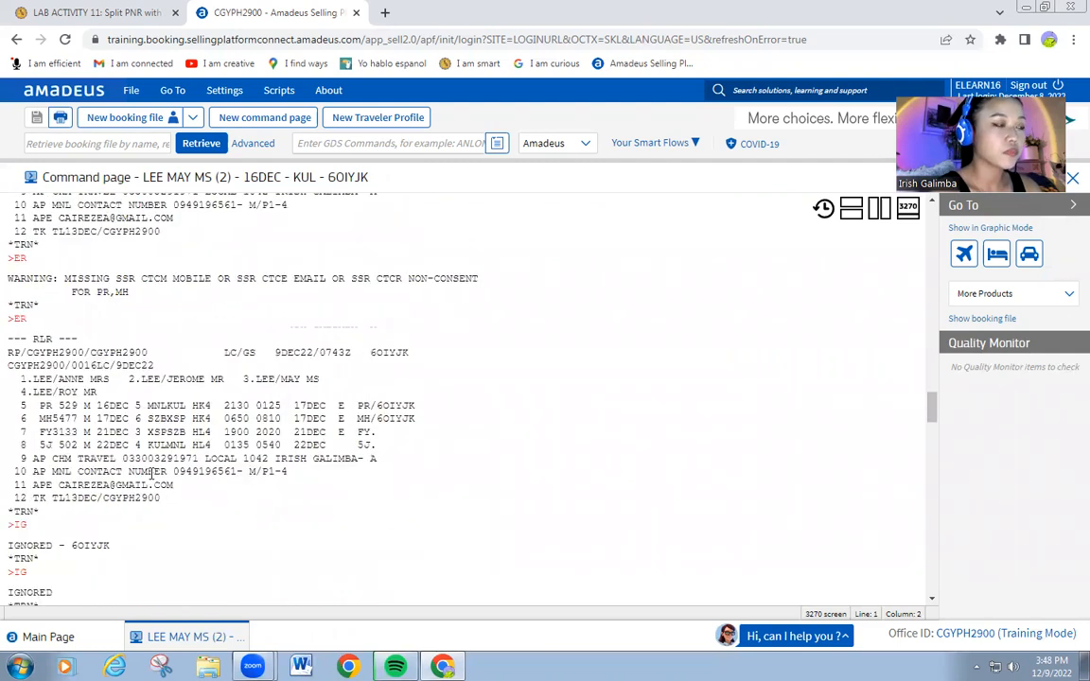
pyautogui.scroll(-1, 56, 444)
pyautogui.scroll(-1, 31, 462)
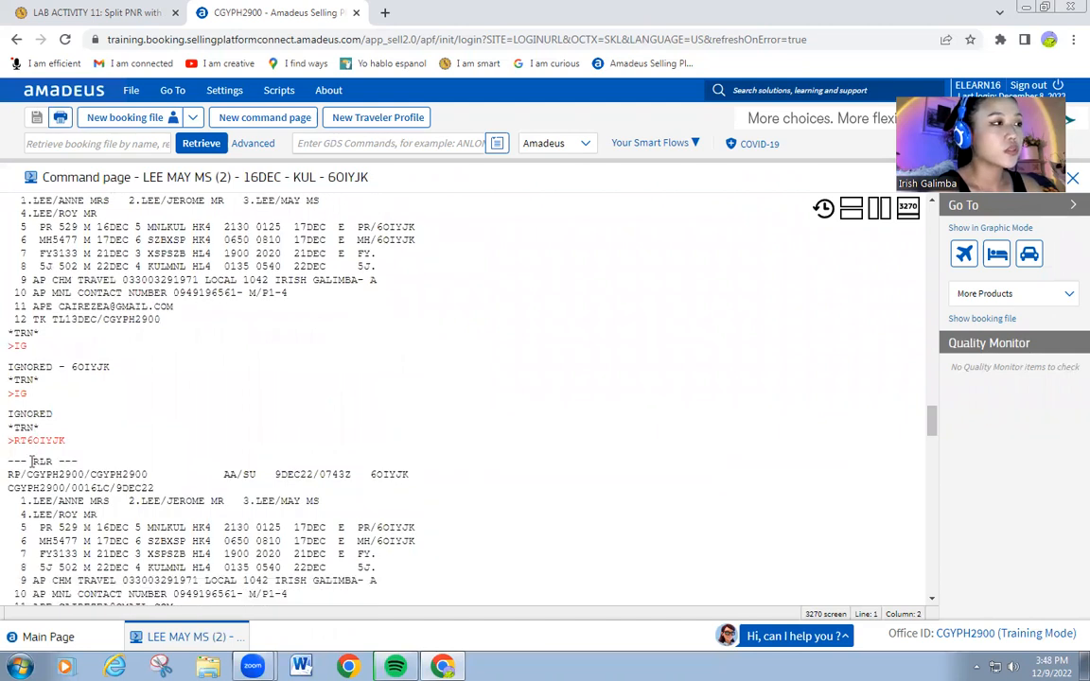
pyautogui.scroll(-2, 59, 393)
pyautogui.doubleClick(18, 393)
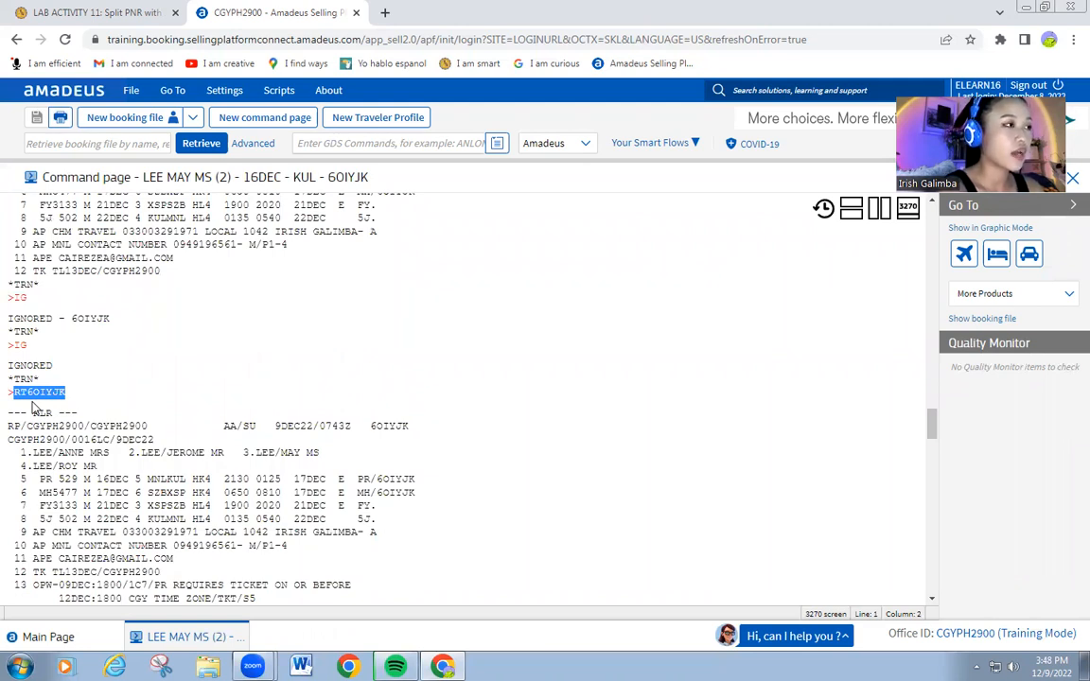
pyautogui.scroll(-4, 33, 407)
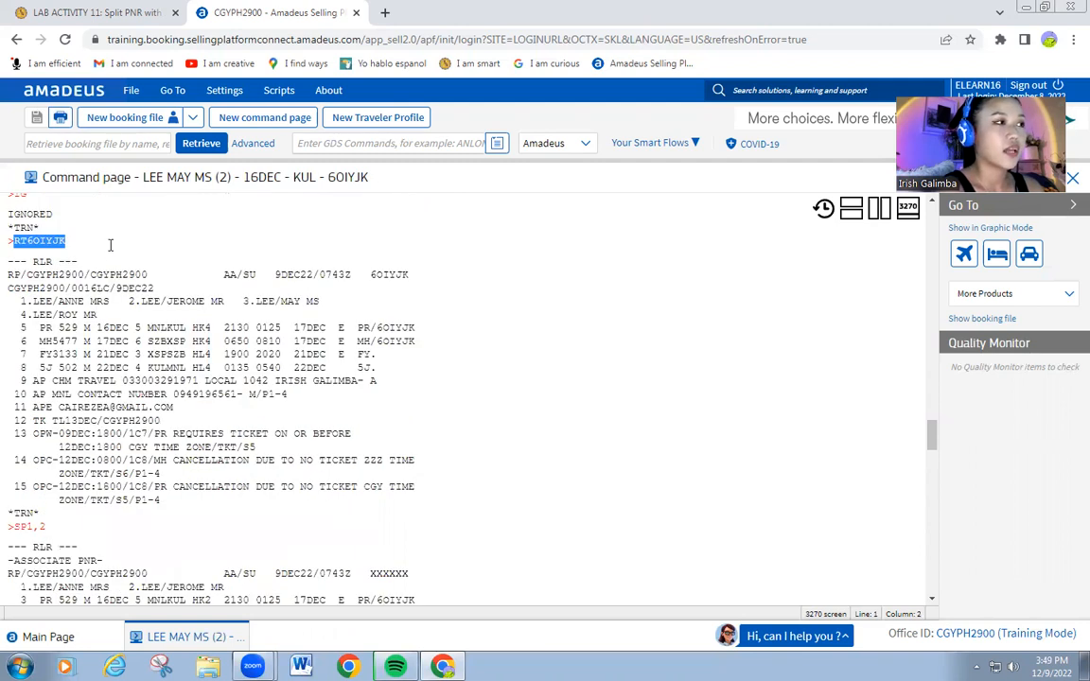
pyautogui.click(3, 272)
pyautogui.moveTo(25, 248); pyautogui.dragTo(166, 500)
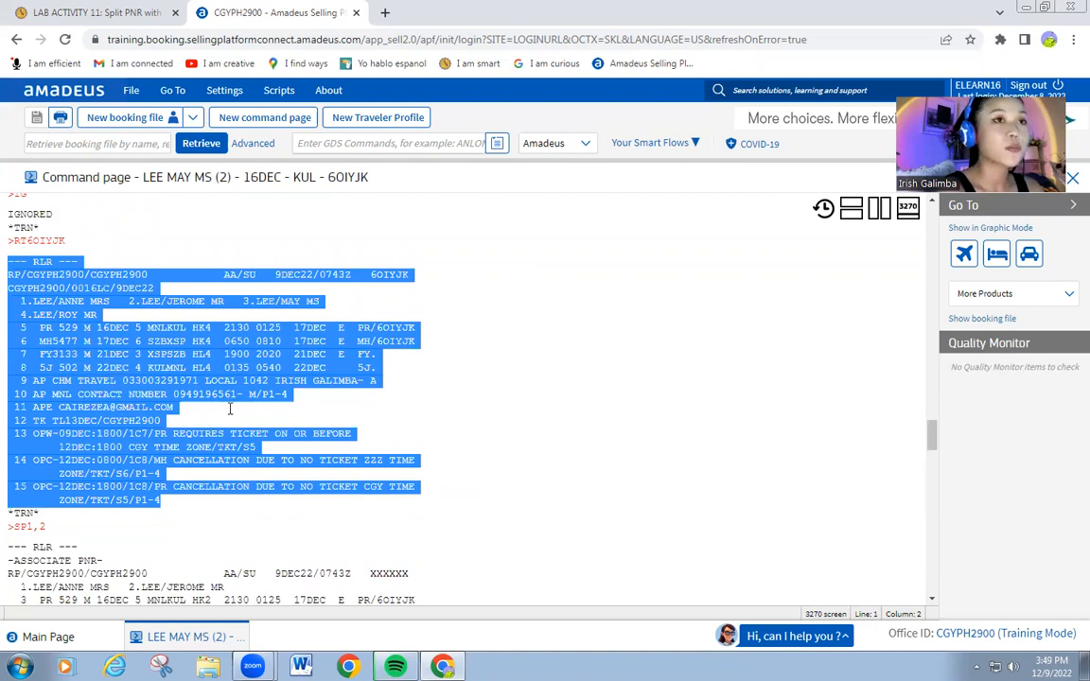
pyautogui.click(194, 372)
pyautogui.scroll(-3, 18, 300)
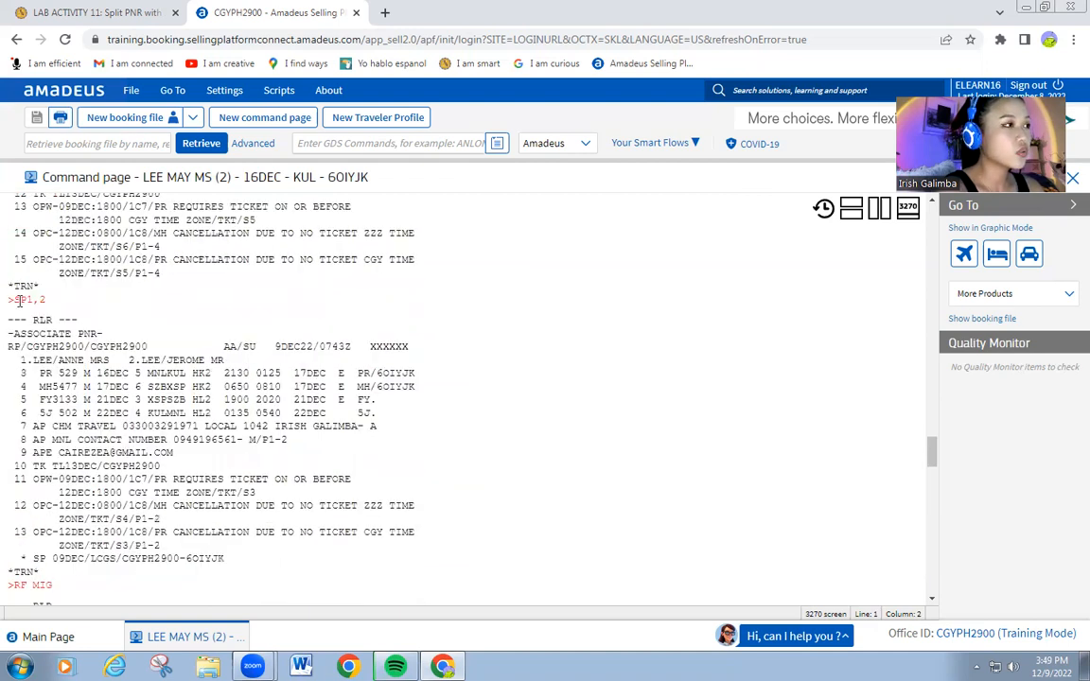
pyautogui.moveTo(48, 300); pyautogui.dragTo(13, 300)
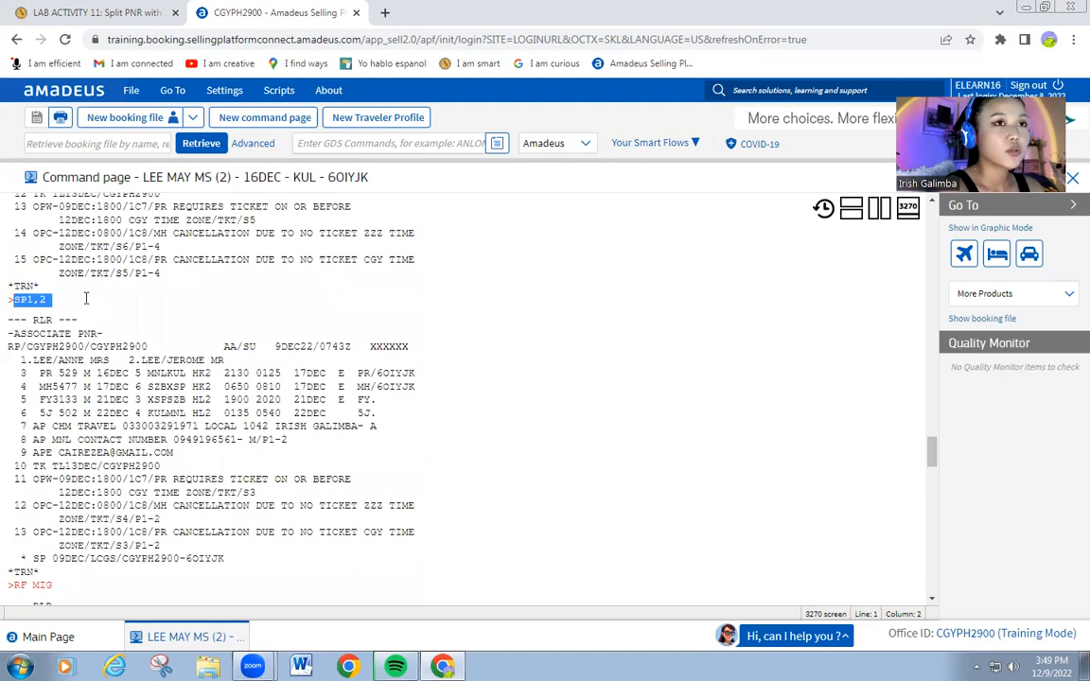
pyautogui.click(38, 325)
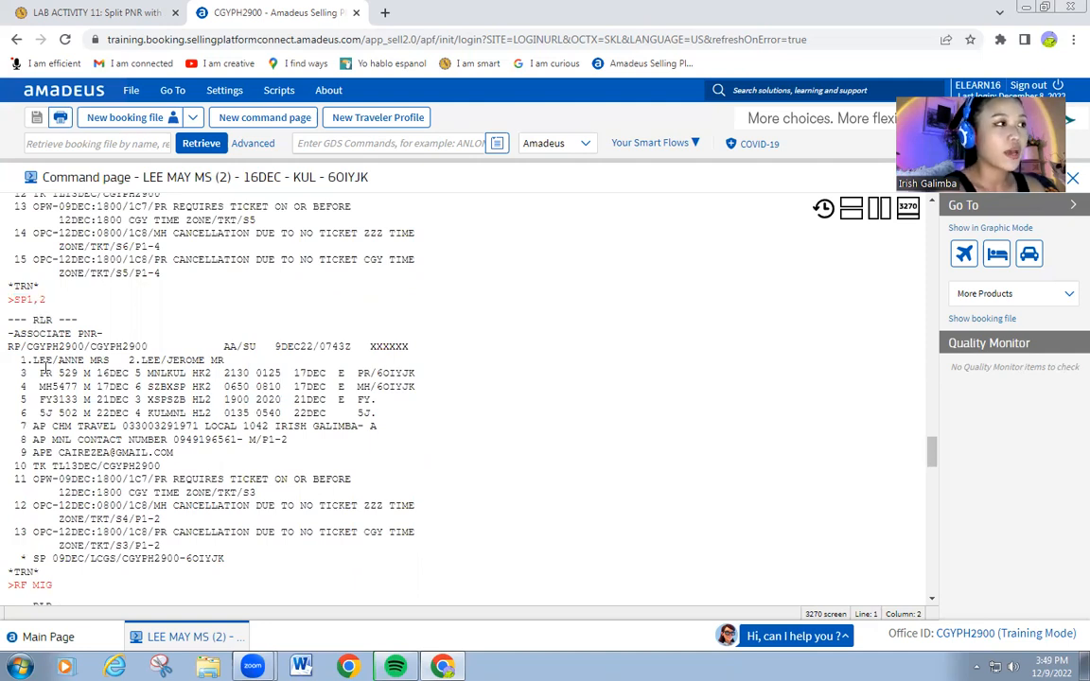
pyautogui.scroll(-2, 42, 372)
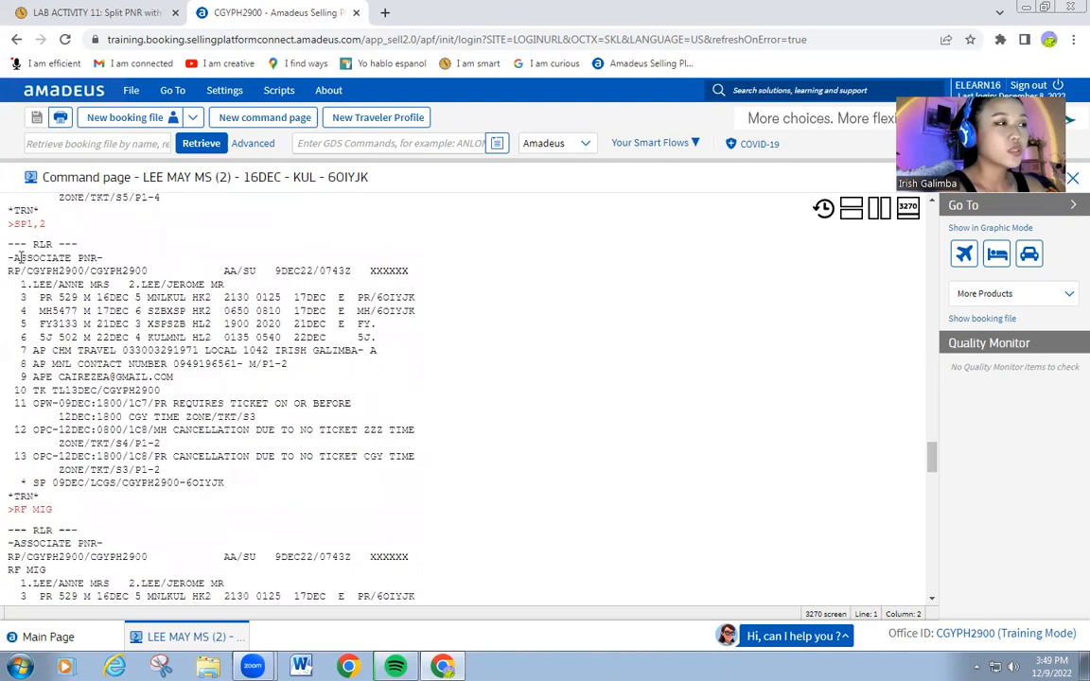
pyautogui.moveTo(9, 258); pyautogui.dragTo(108, 259)
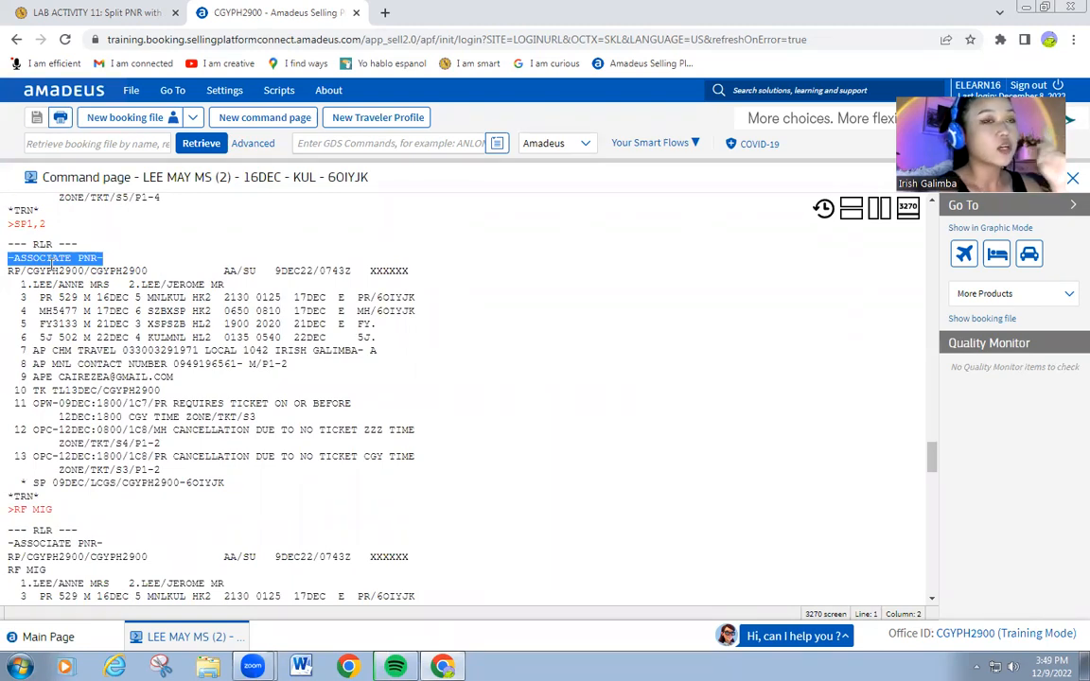
pyautogui.scroll(-2, 55, 342)
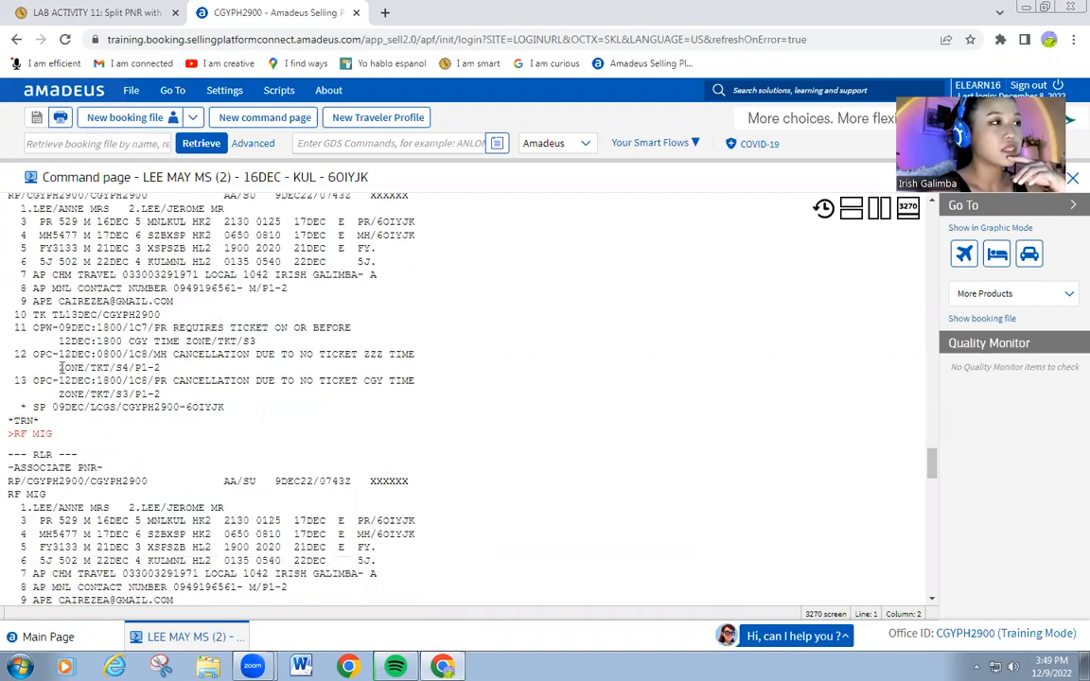
pyautogui.scroll(2, 60, 368)
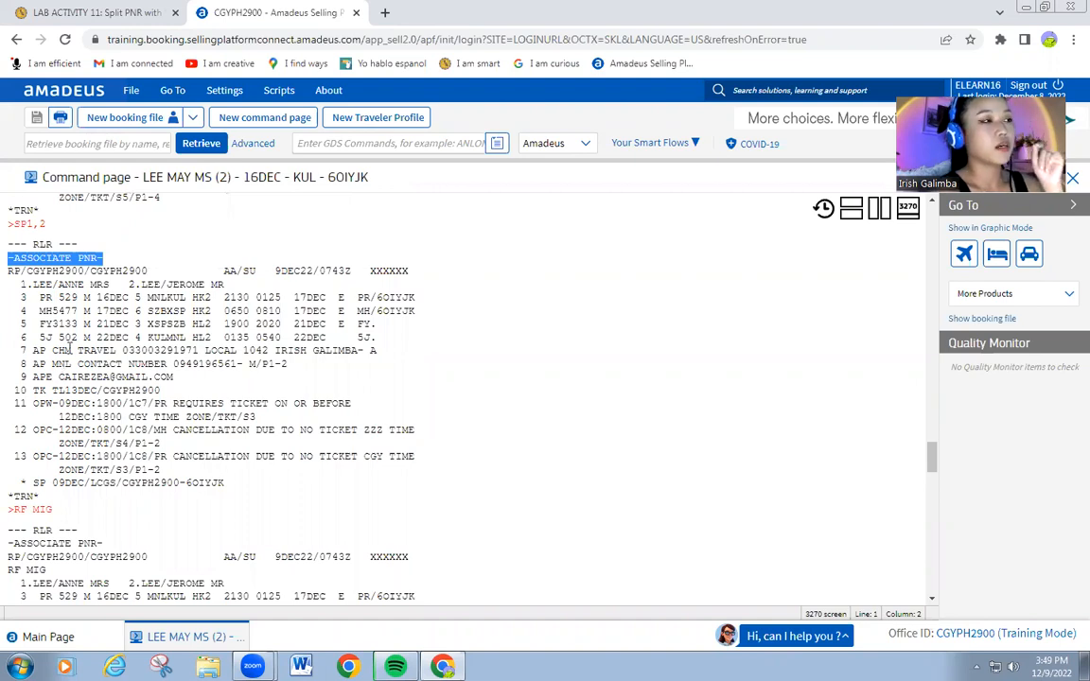
pyautogui.scroll(-2, 63, 327)
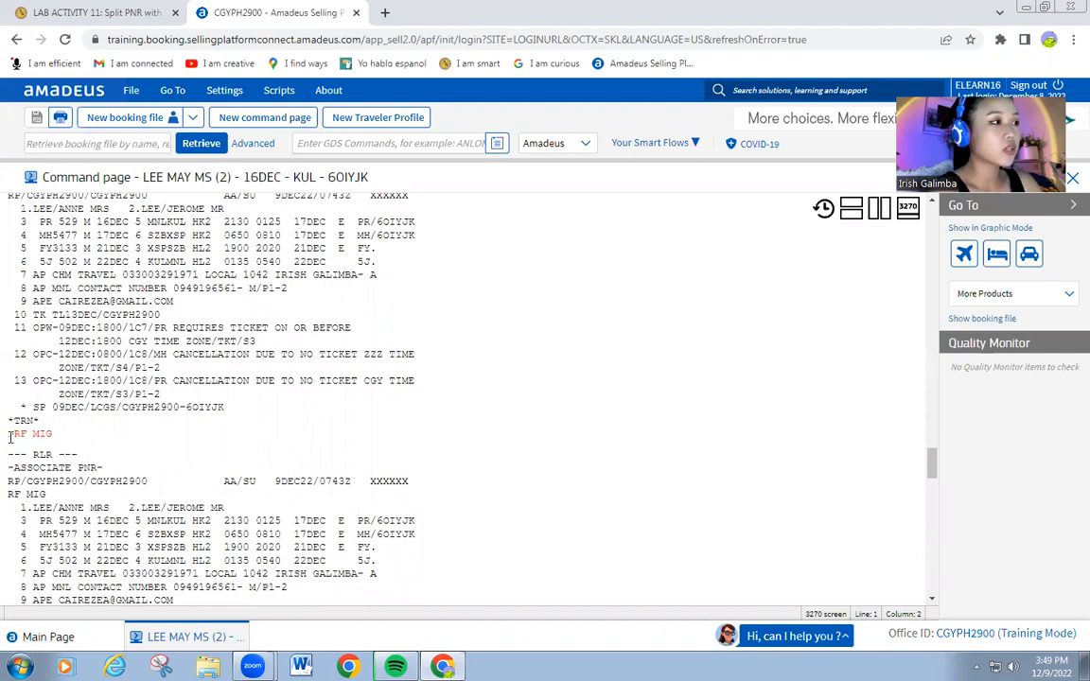
pyautogui.scroll(-2, 10, 437)
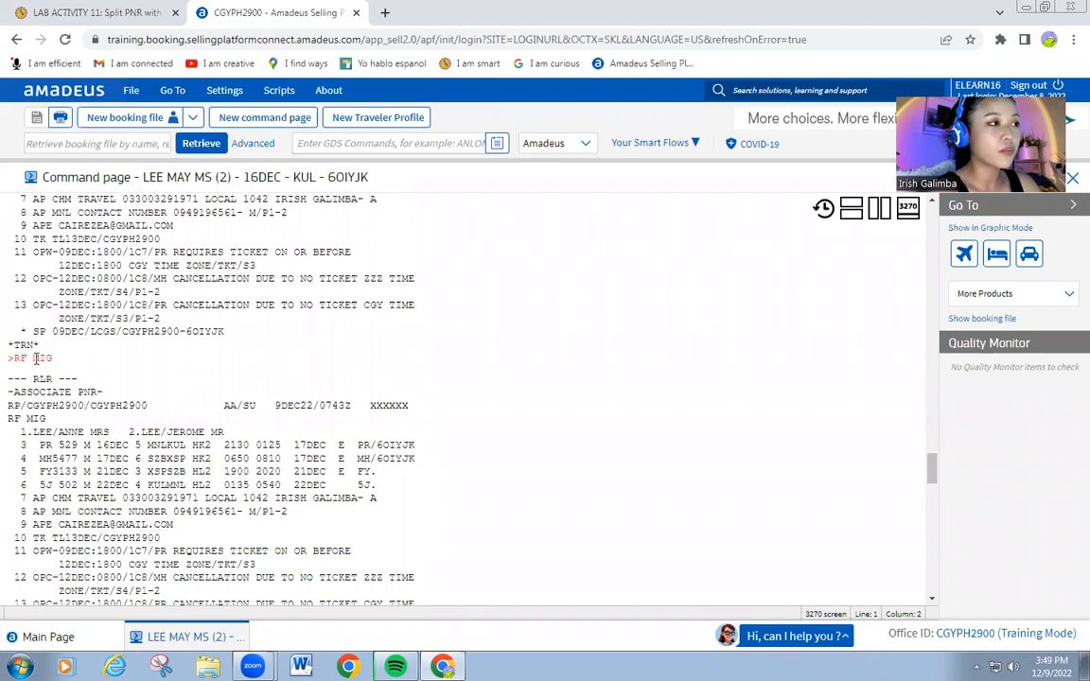
pyautogui.scroll(-2, 36, 357)
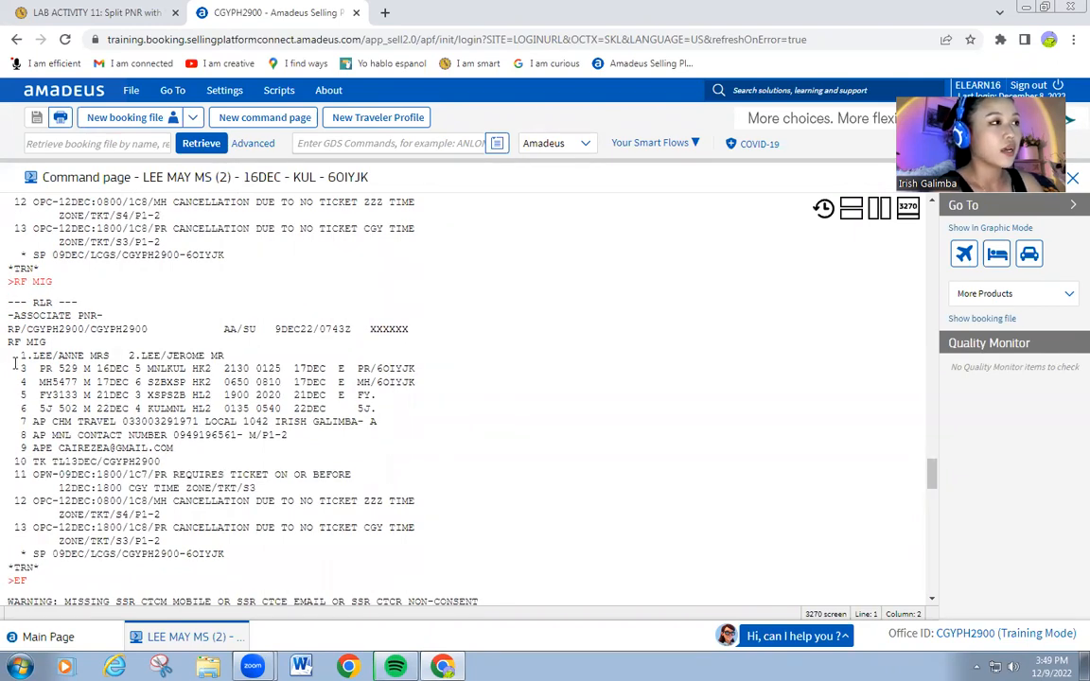
pyautogui.scroll(-2, 25, 212)
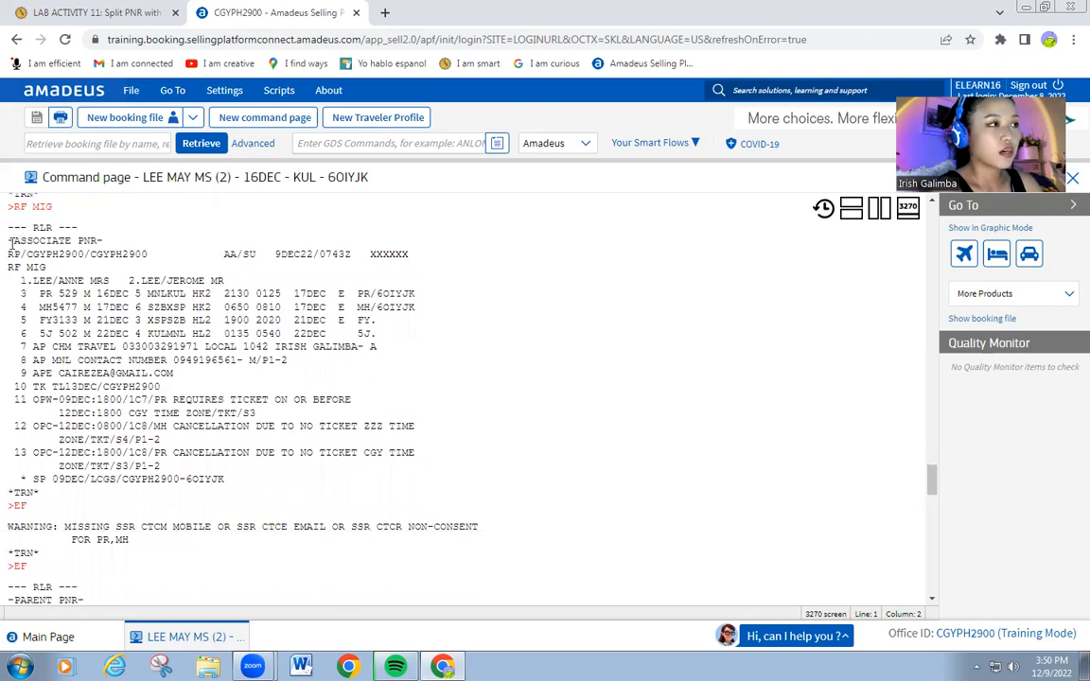
pyautogui.scroll(-2, 31, 377)
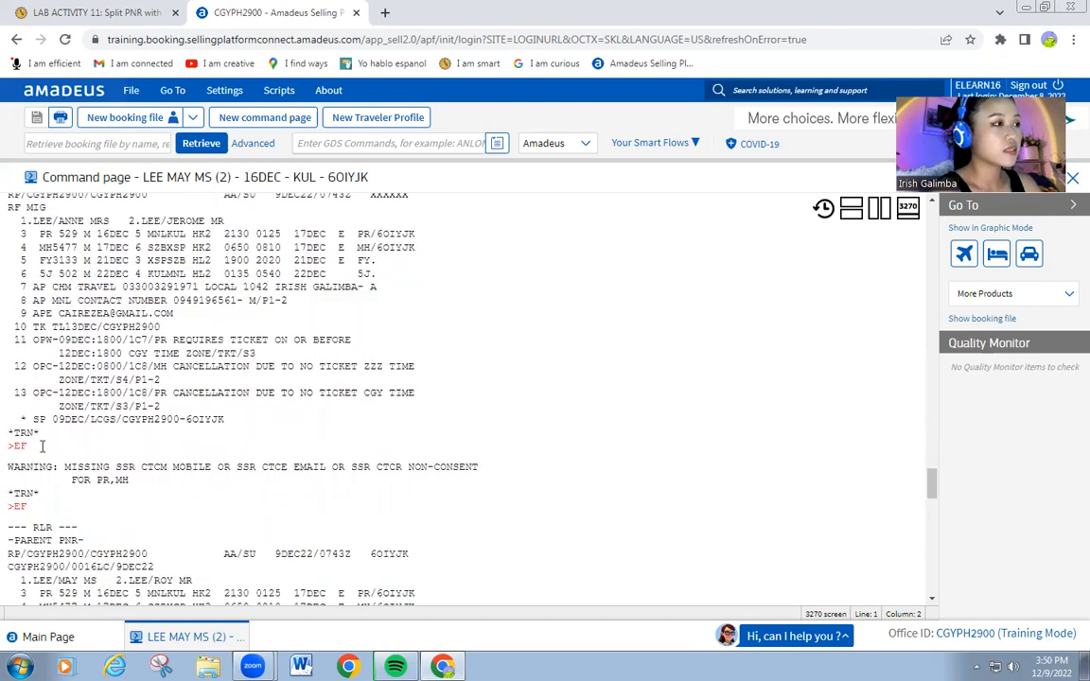
pyautogui.scroll(-2, 52, 327)
pyautogui.scroll(4, 102, 284)
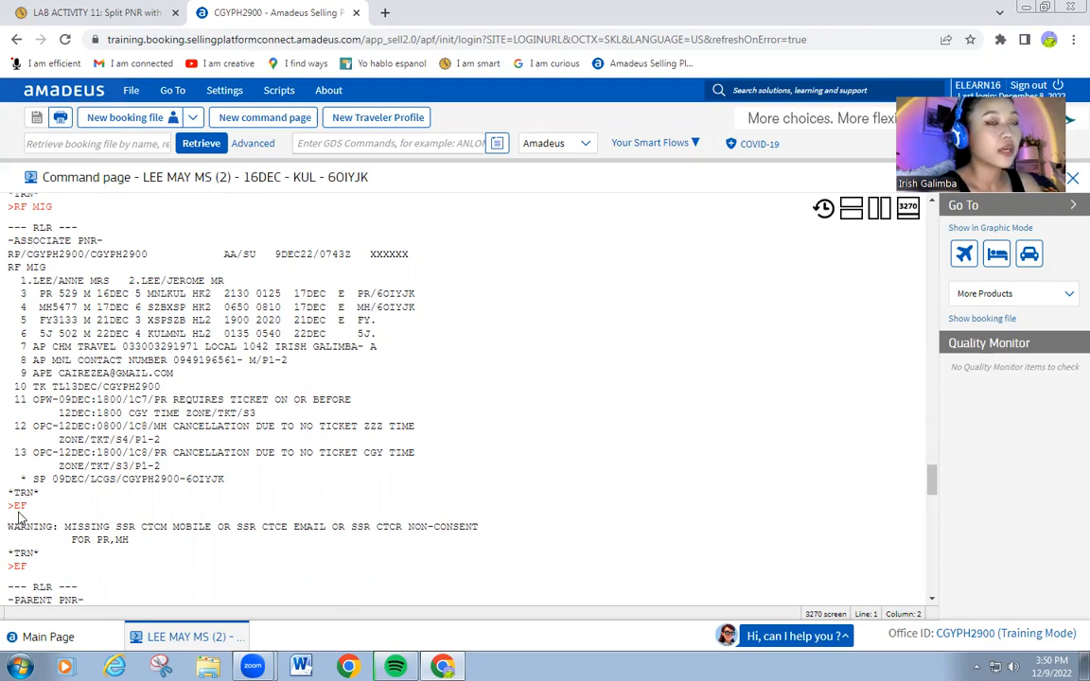
pyautogui.scroll(-1, 17, 516)
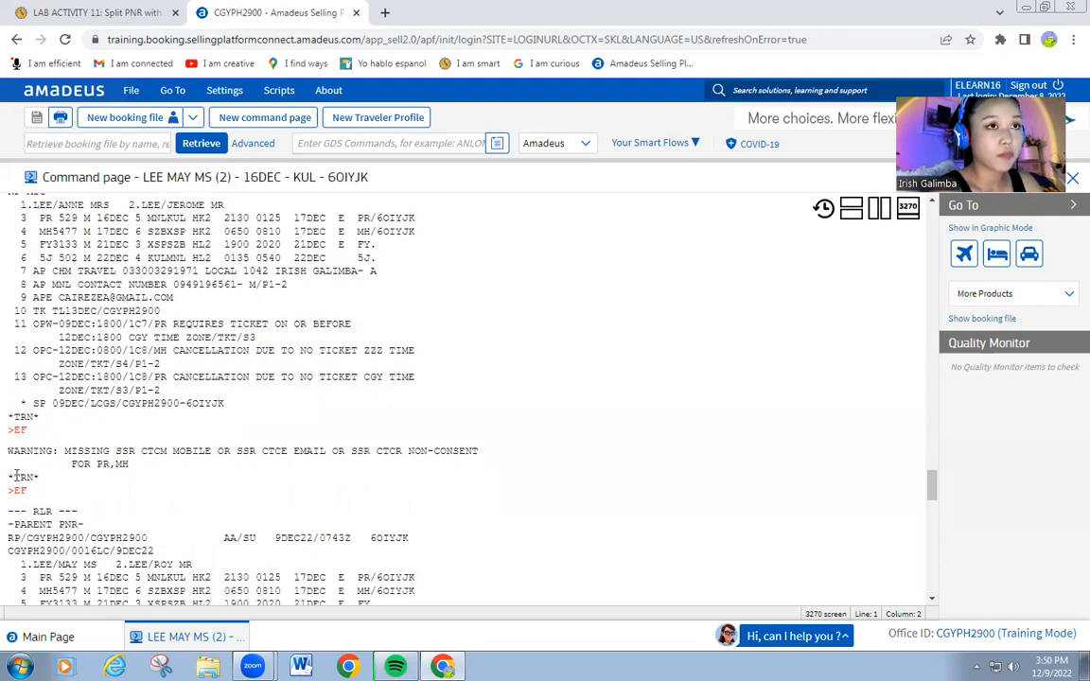
pyautogui.scroll(-2, 15, 476)
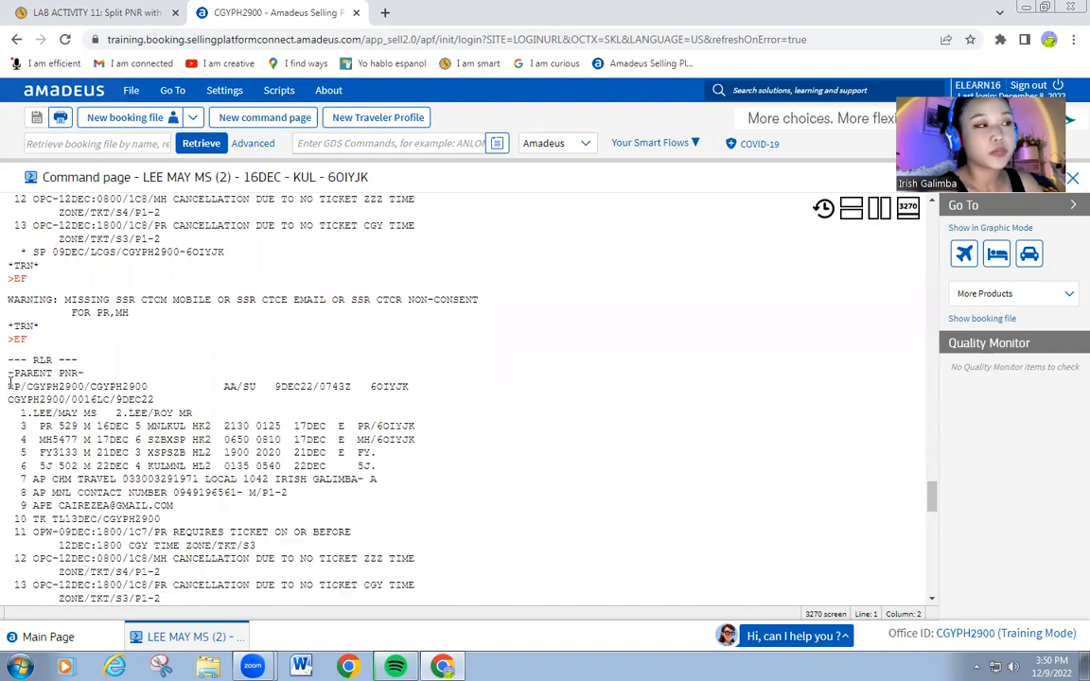
pyautogui.scroll(-1, 10, 380)
pyautogui.moveTo(7, 283); pyautogui.dragTo(30, 265)
pyautogui.click(6, 266)
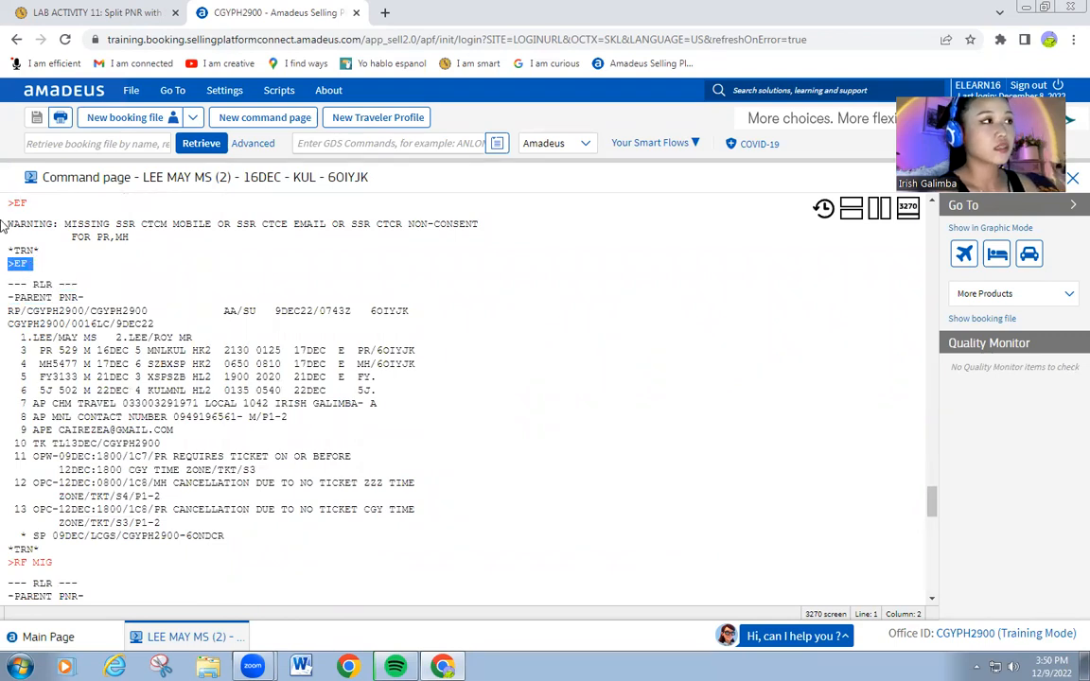
pyautogui.moveTo(8, 204); pyautogui.dragTo(43, 274)
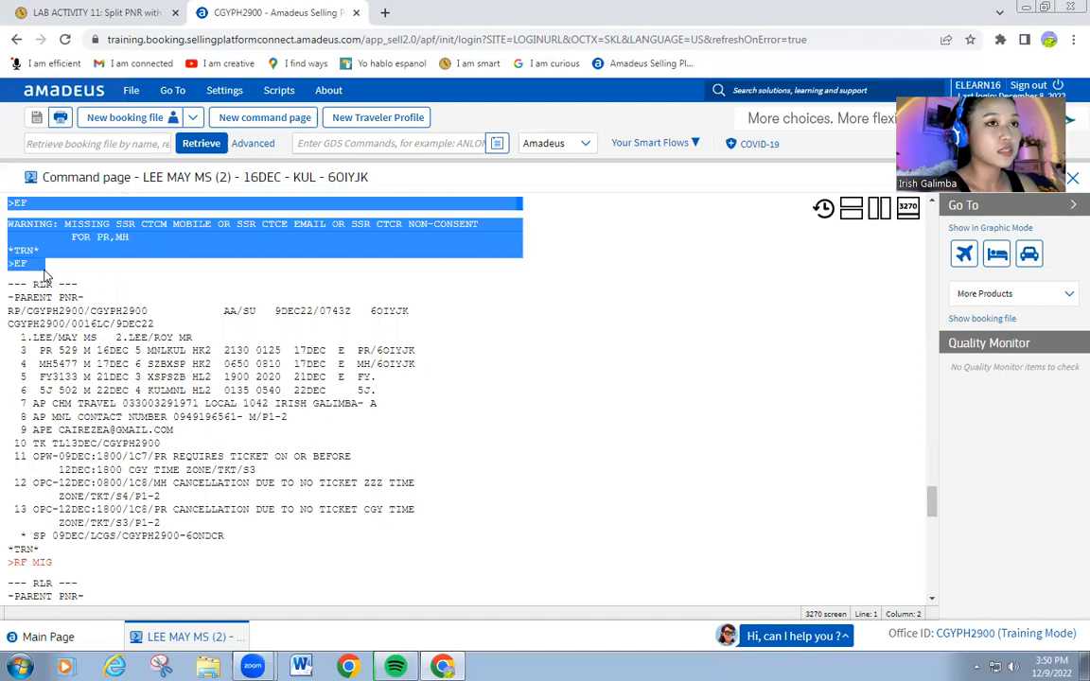
pyautogui.click(38, 223)
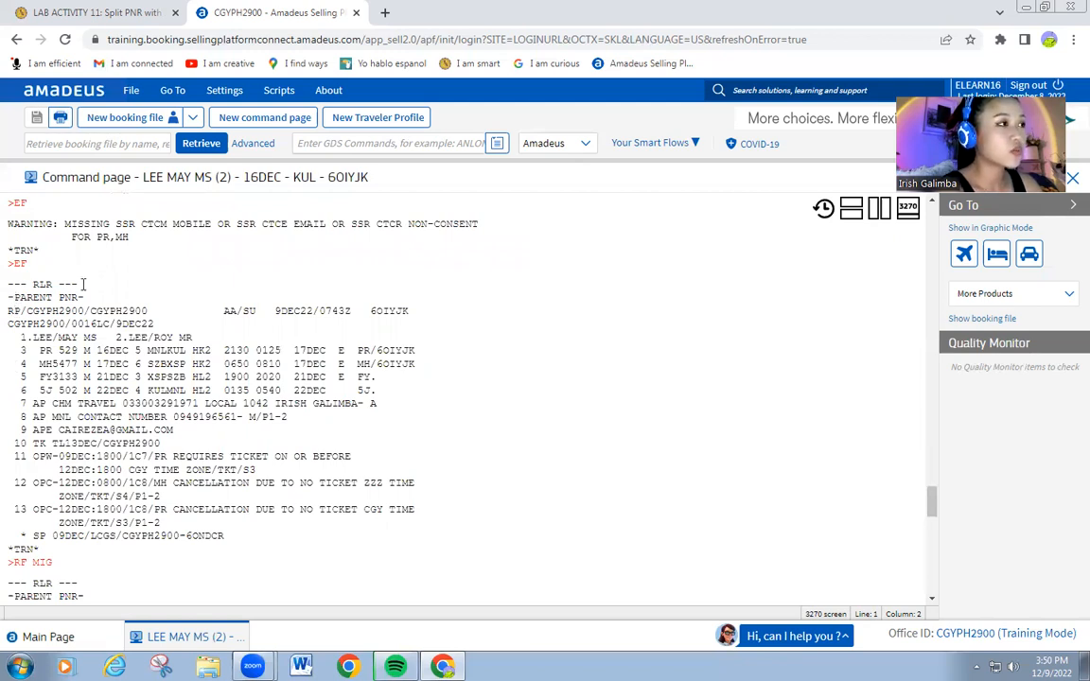
pyautogui.scroll(-1, 75, 274)
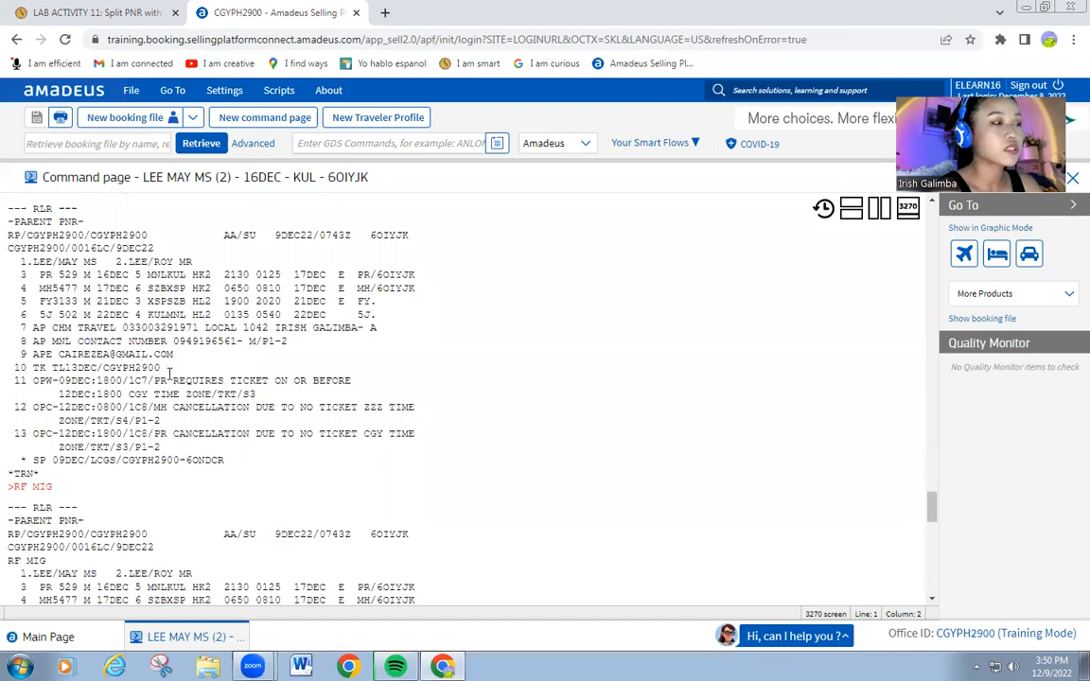
pyautogui.scroll(1, 169, 364)
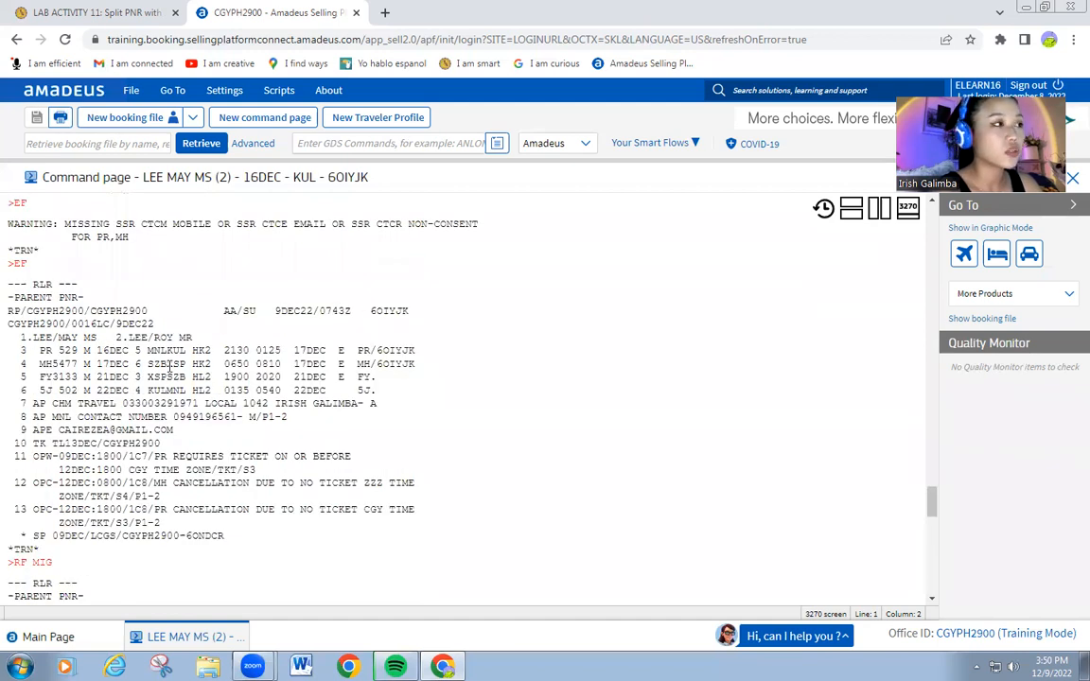
pyautogui.scroll(-1, 292, 244)
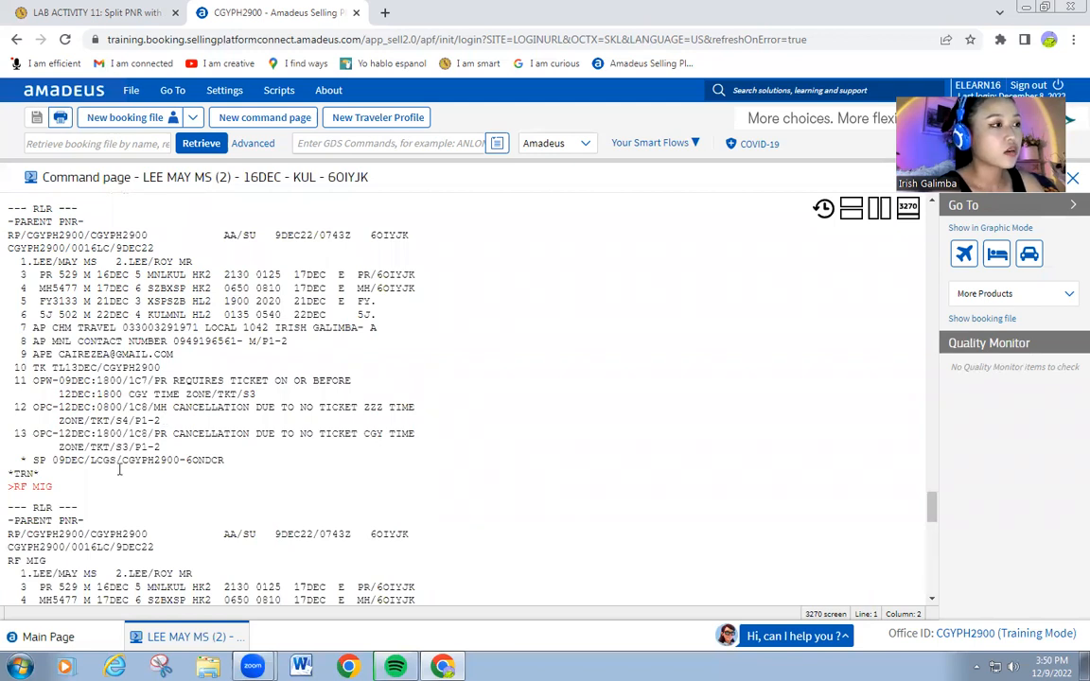
pyautogui.moveTo(225, 461); pyautogui.dragTo(188, 464)
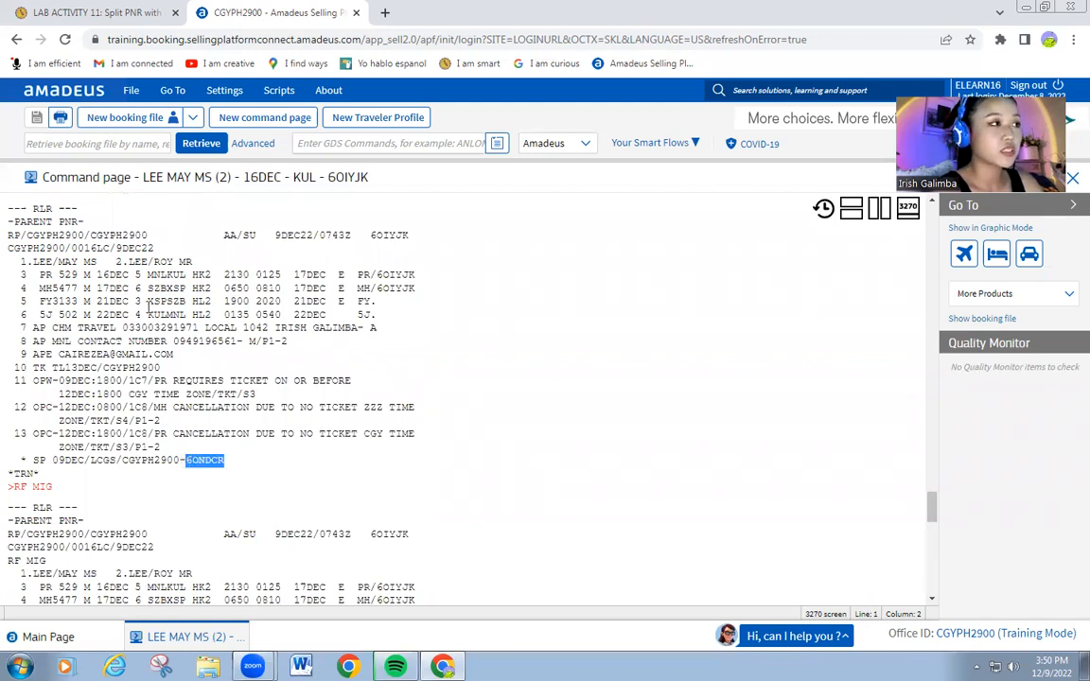
pyautogui.scroll(-2, 187, 464)
pyautogui.click(72, 409)
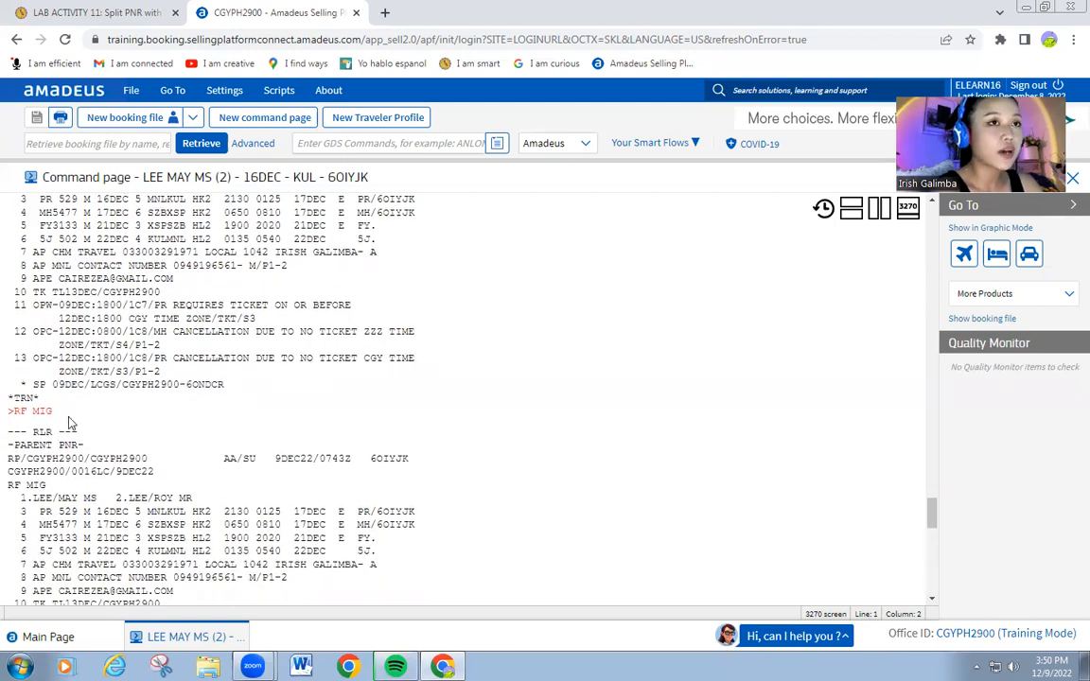
pyautogui.scroll(-2, 69, 414)
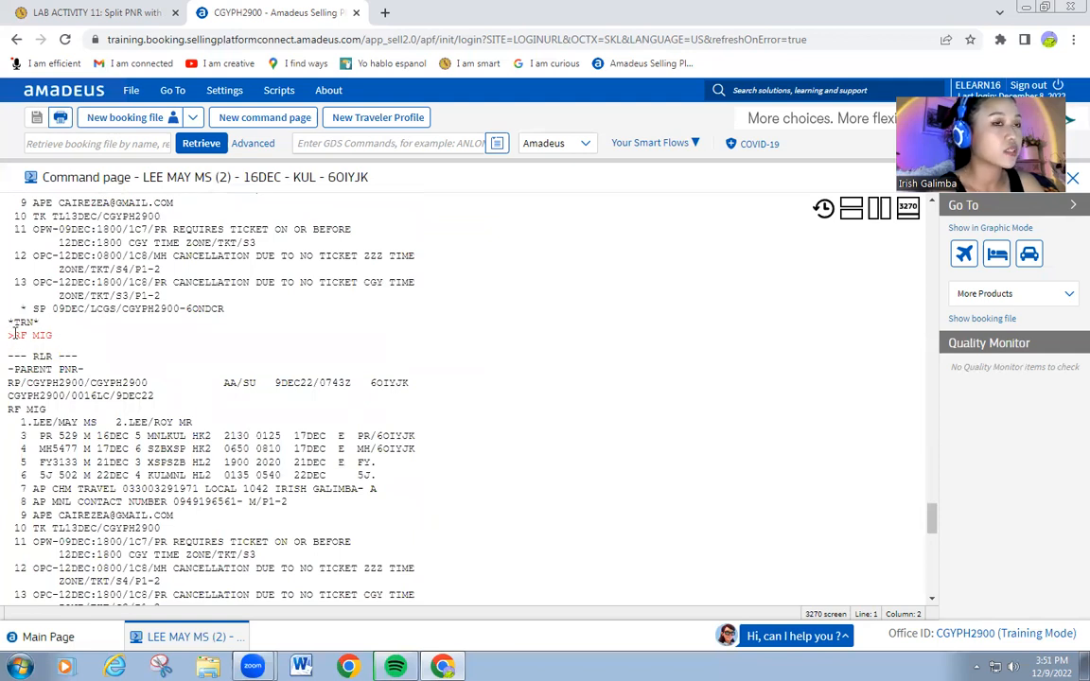
pyautogui.scroll(-1, 27, 348)
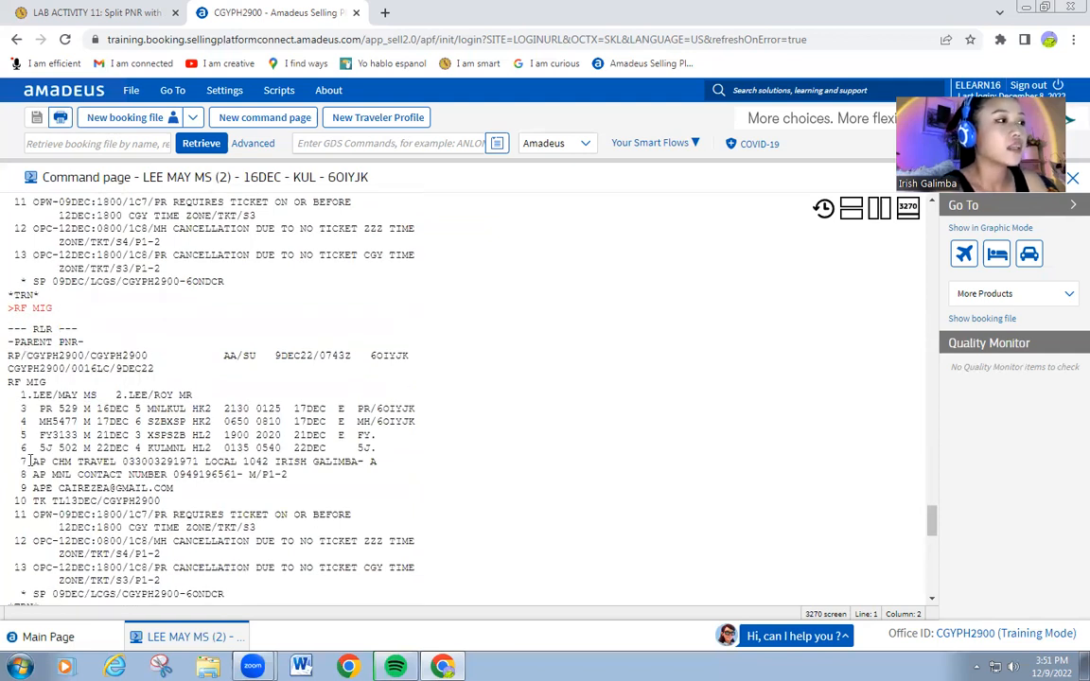
pyautogui.scroll(-3, 27, 445)
pyautogui.scroll(-1, 12, 348)
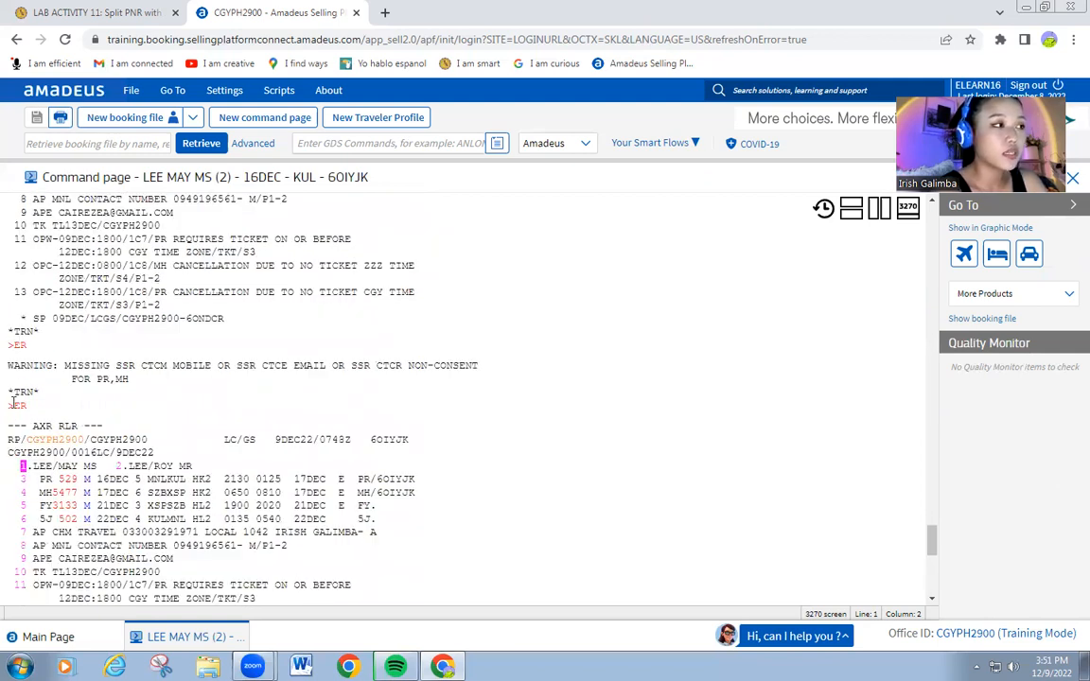
pyautogui.scroll(-3, 13, 401)
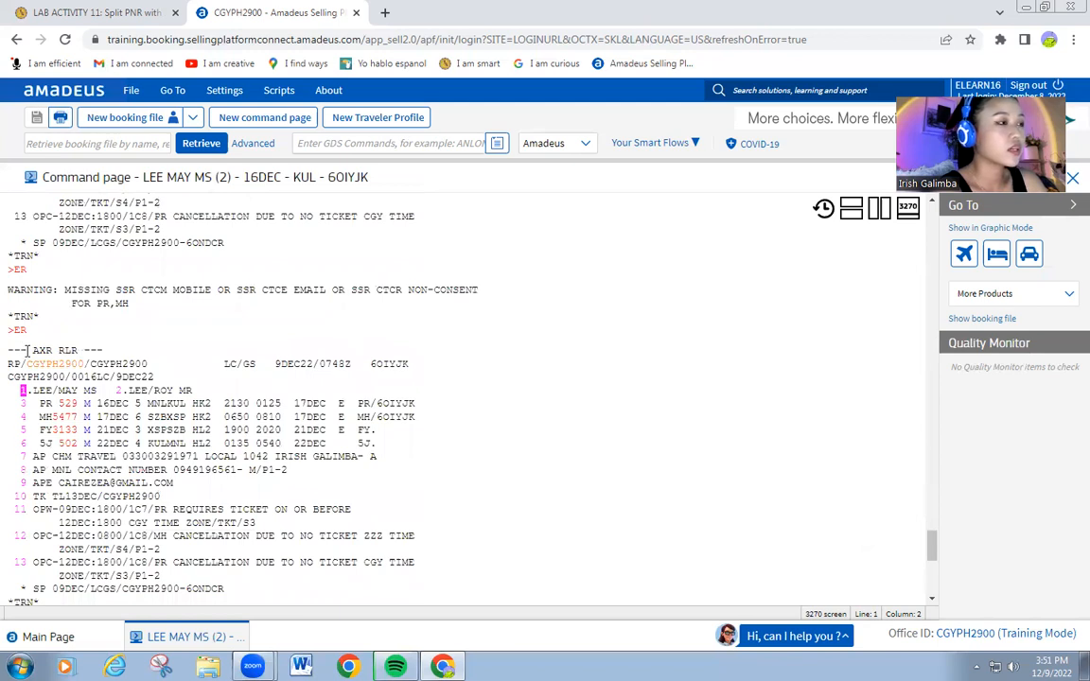
pyautogui.scroll(-3, 37, 276)
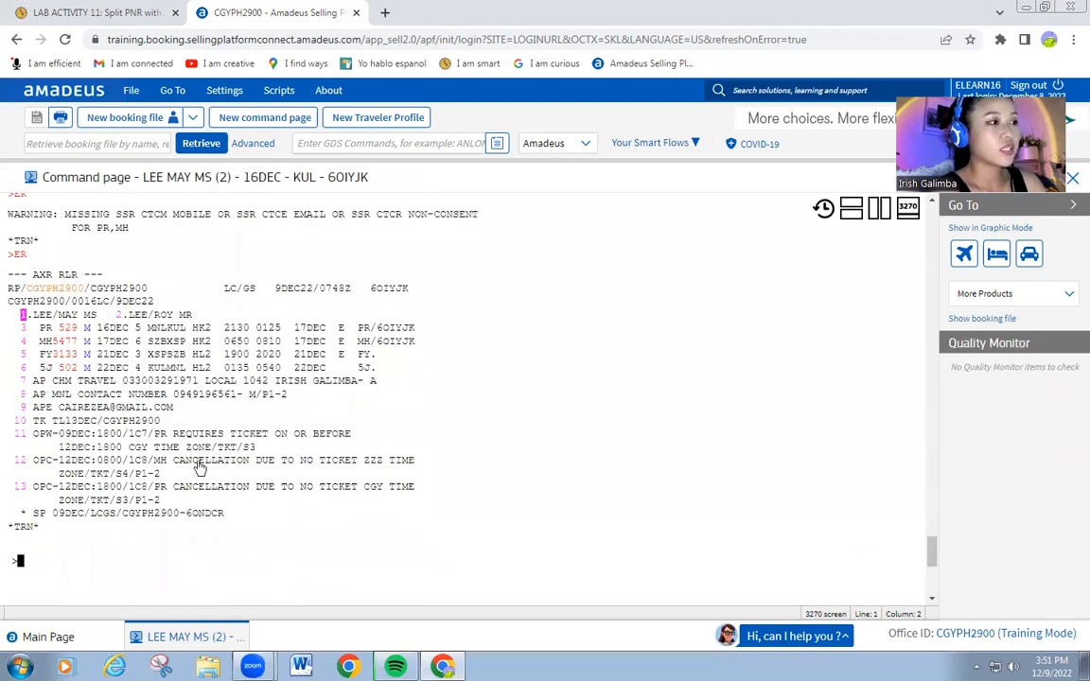
pyautogui.moveTo(199, 468); pyautogui.dragTo(238, 507)
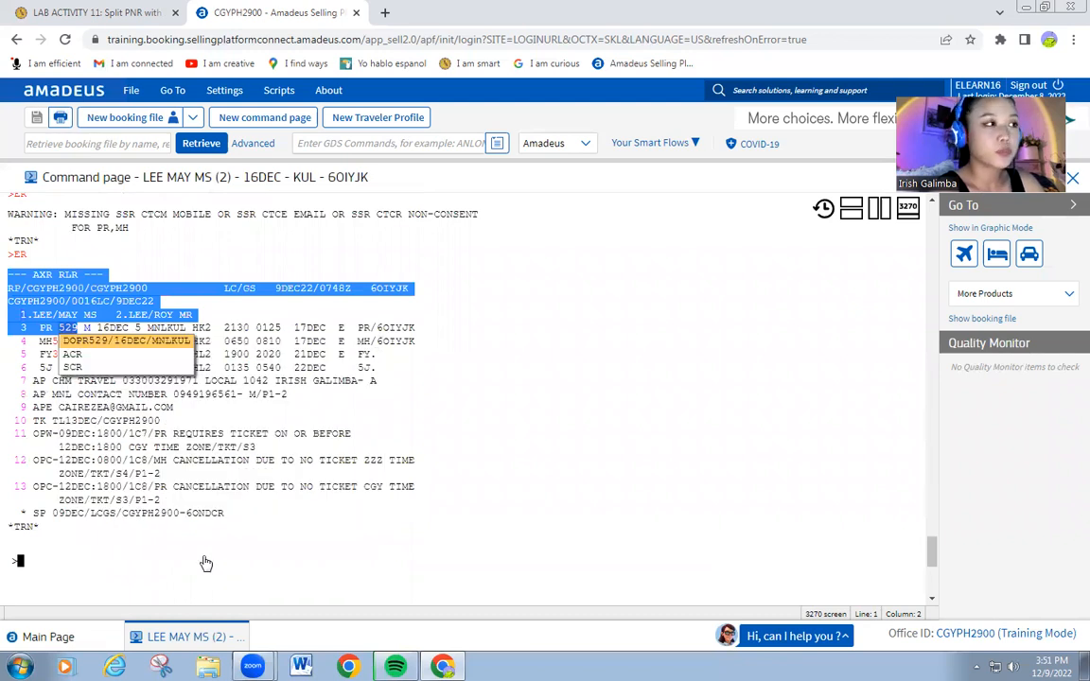
pyautogui.click(205, 566)
pyautogui.click(200, 549)
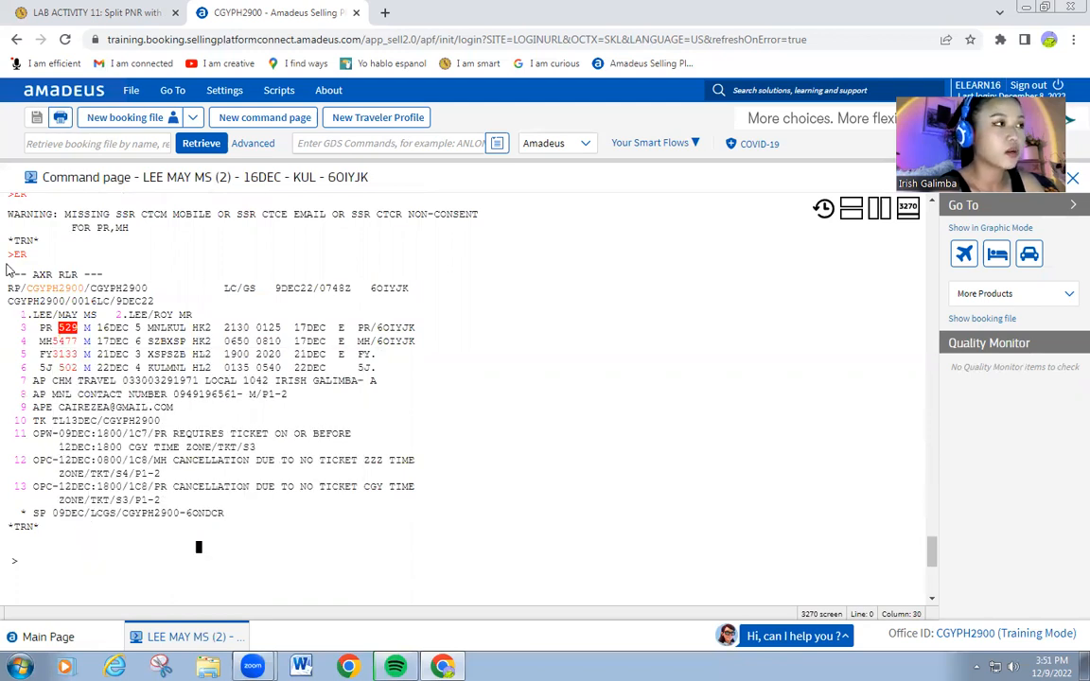
pyautogui.click(823, 209)
pyautogui.moveTo(860, 302); pyautogui.dragTo(859, 242)
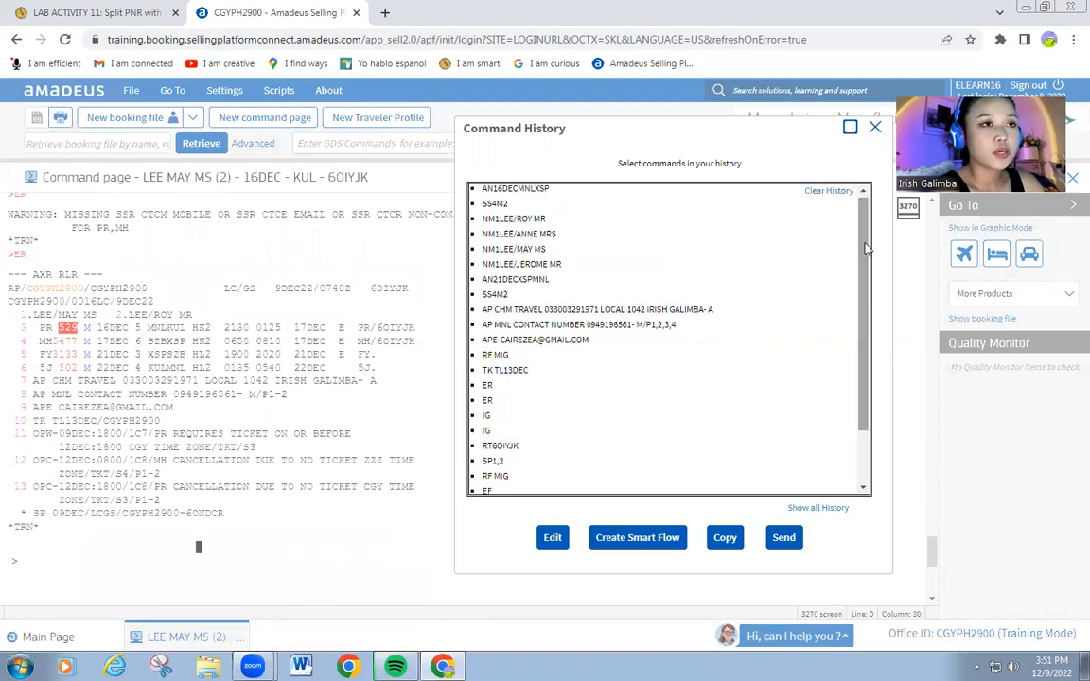
pyautogui.scroll(-1, 865, 219)
pyautogui.scroll(1, 865, 220)
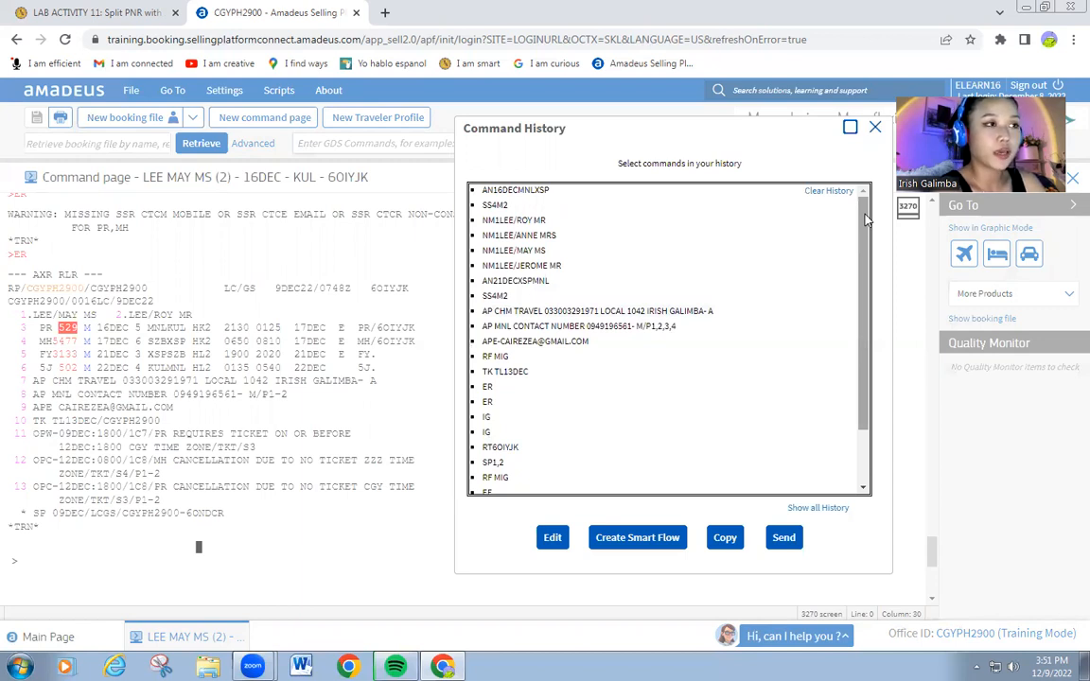
pyautogui.scroll(-2, 862, 276)
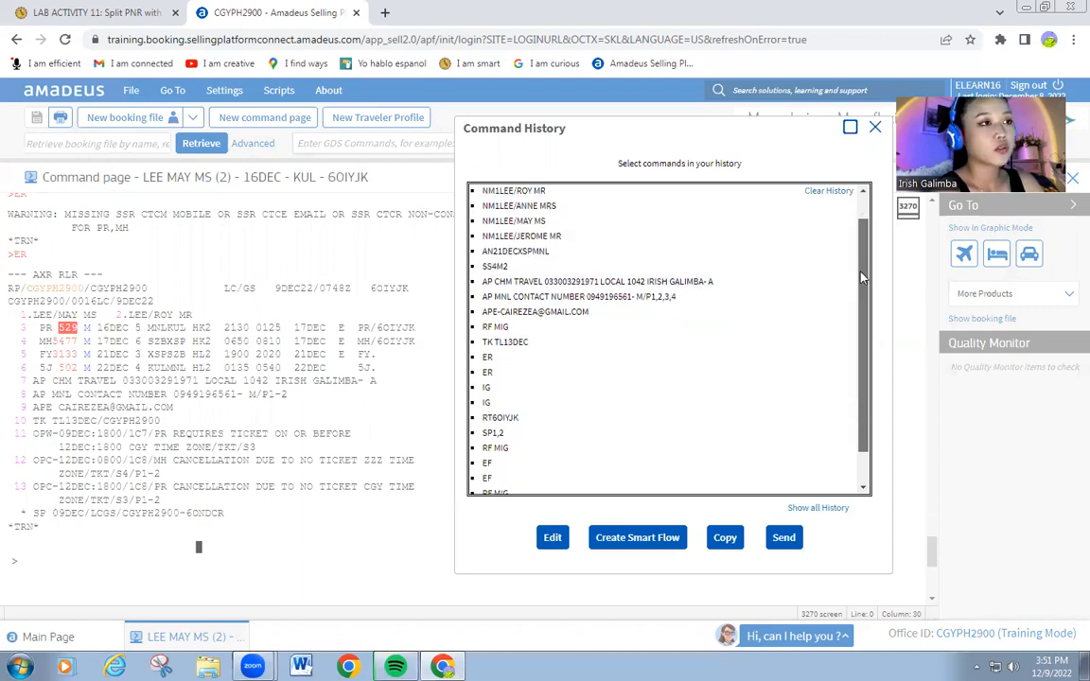
pyautogui.scroll(-3, 862, 277)
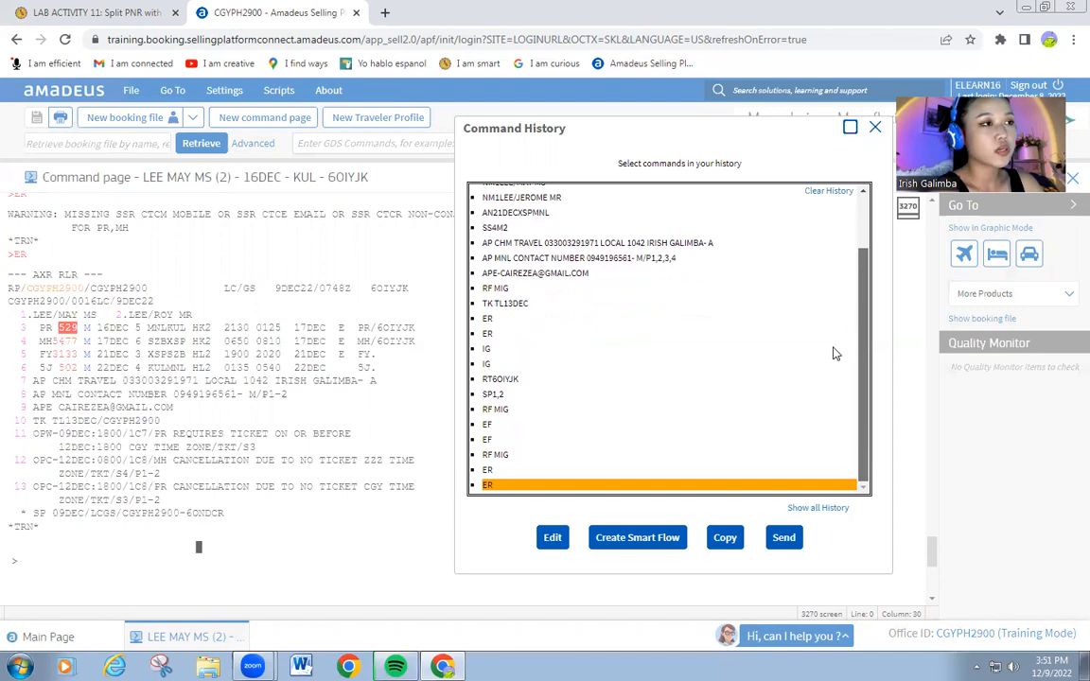
pyautogui.click(525, 397)
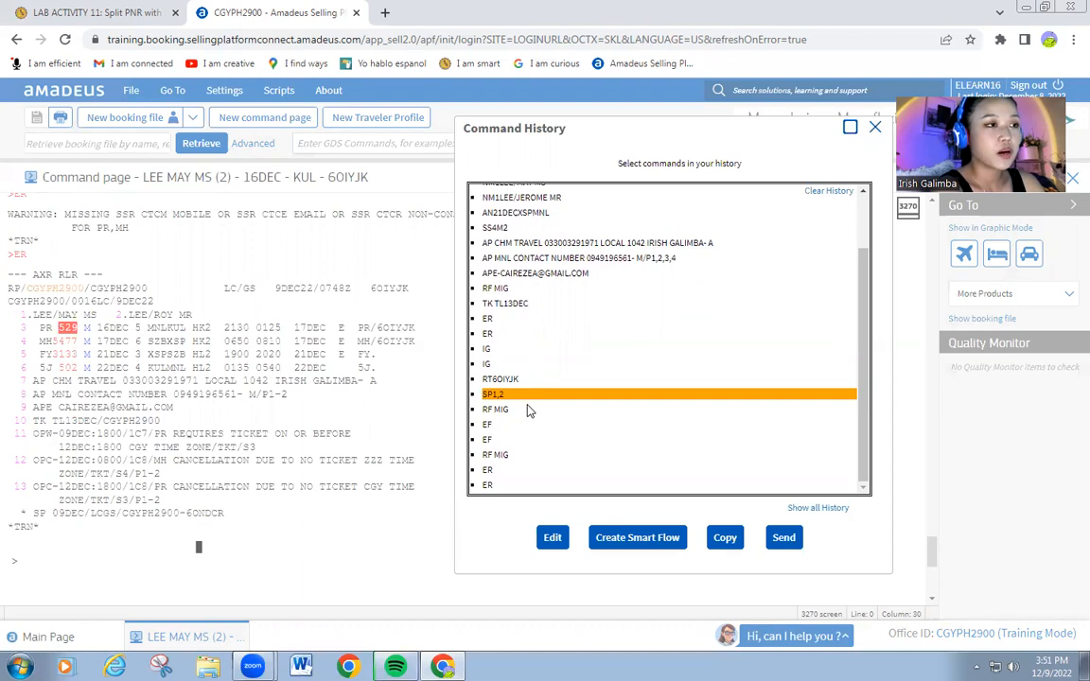
pyautogui.click(528, 410)
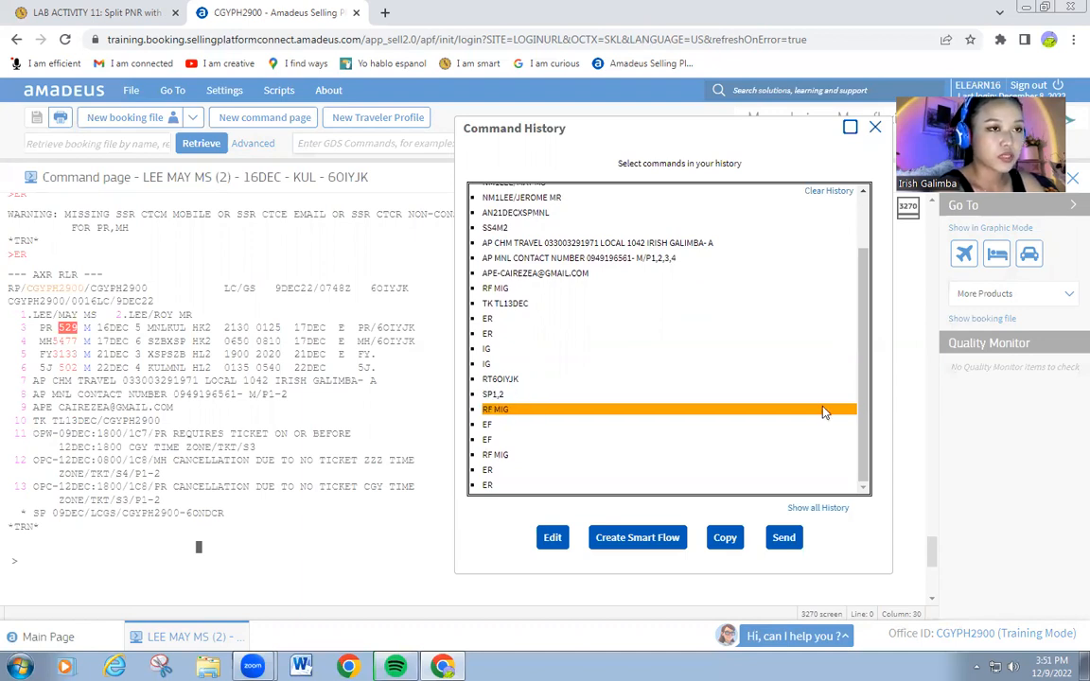
pyautogui.click(578, 379)
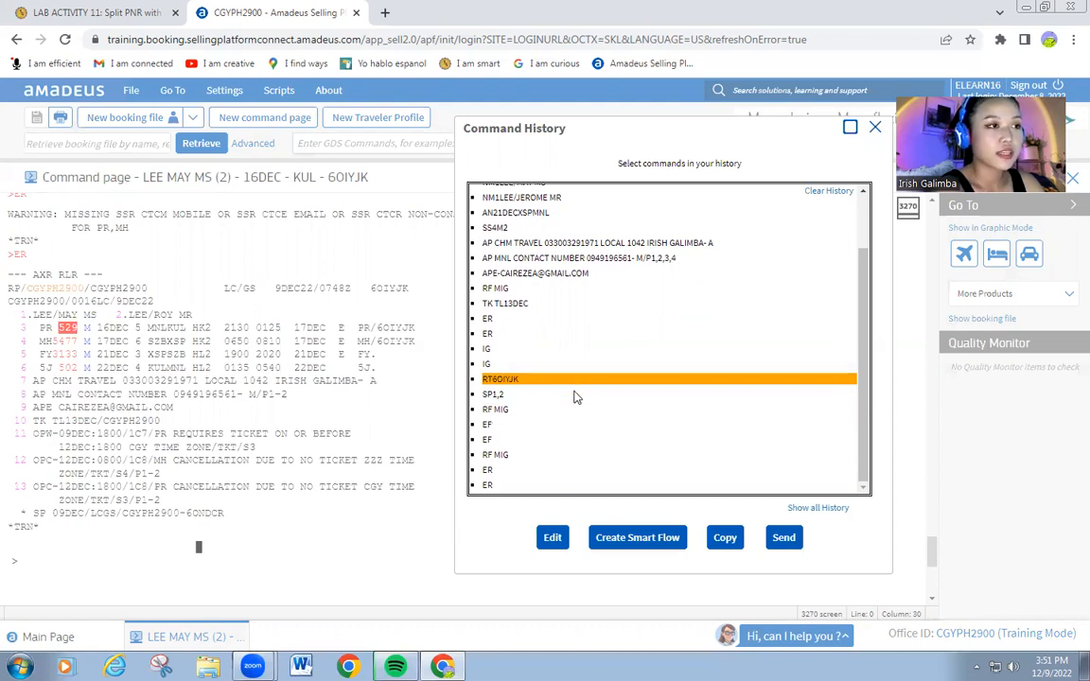
pyautogui.press('Down')
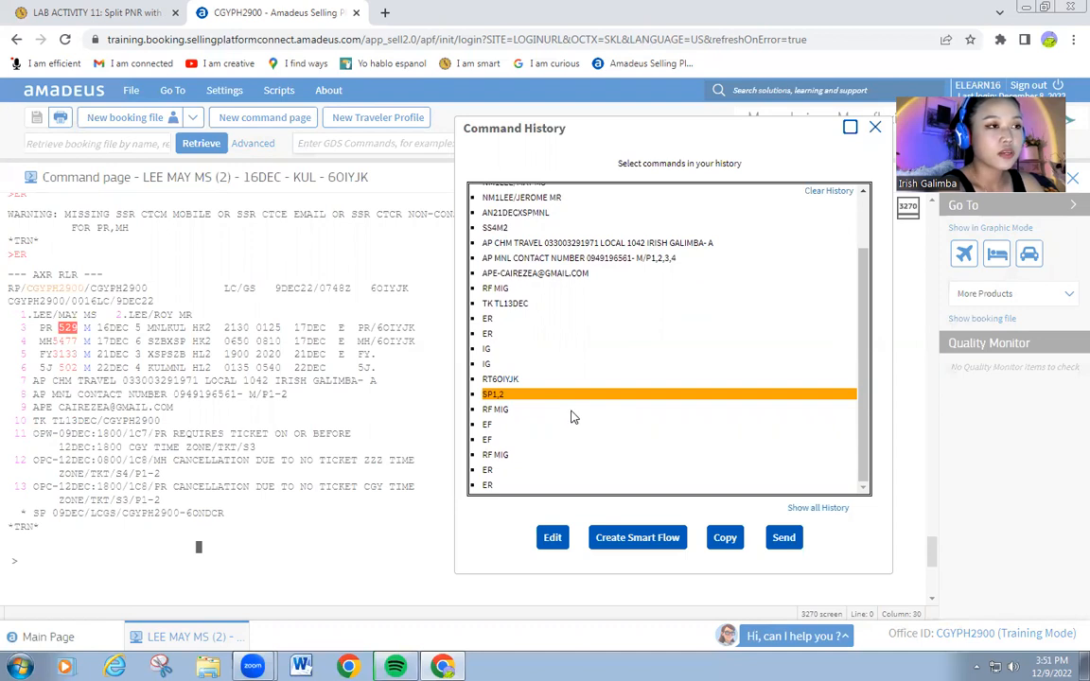
pyautogui.press('Down')
pyautogui.press('Down')
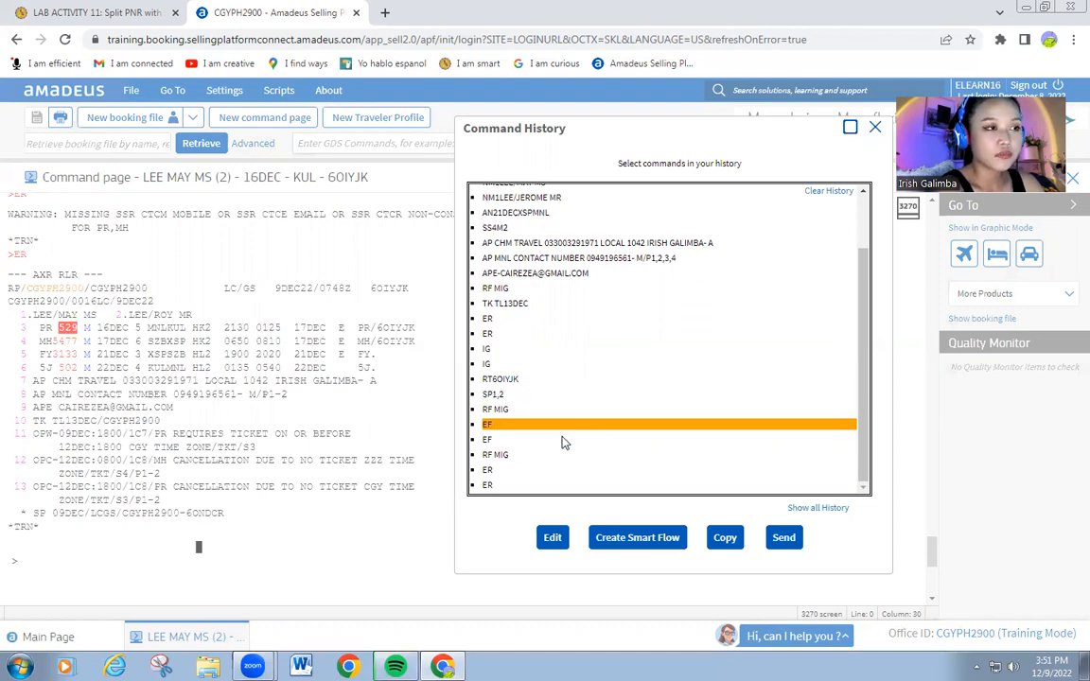
pyautogui.press('Down')
pyautogui.press('Down')
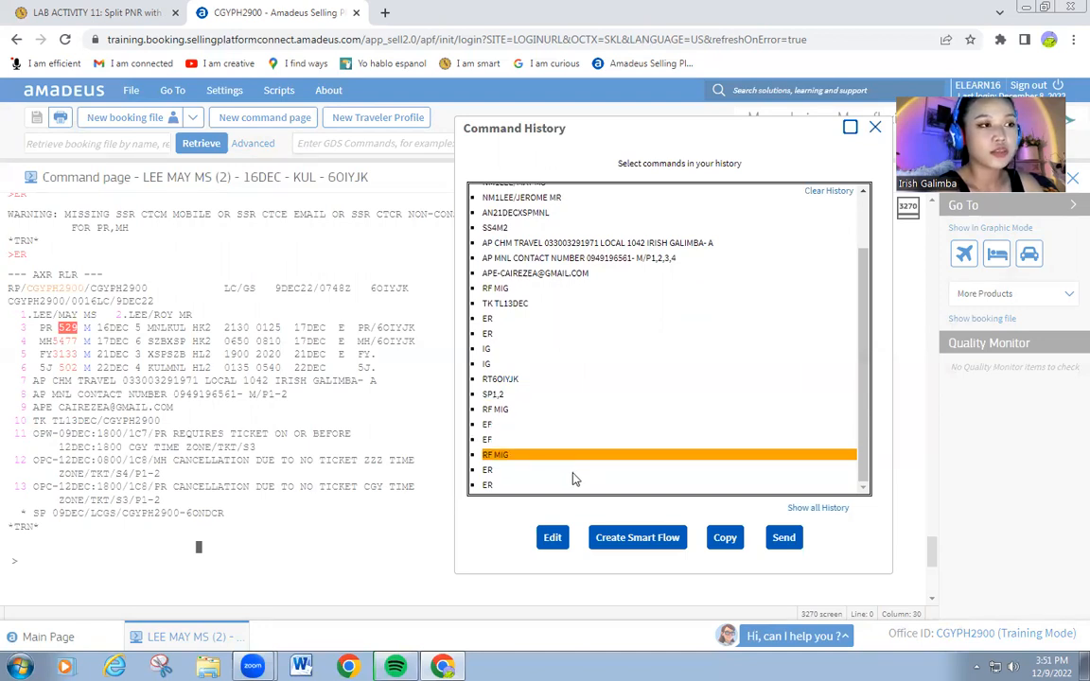
pyautogui.press('Down')
pyautogui.press('Down')
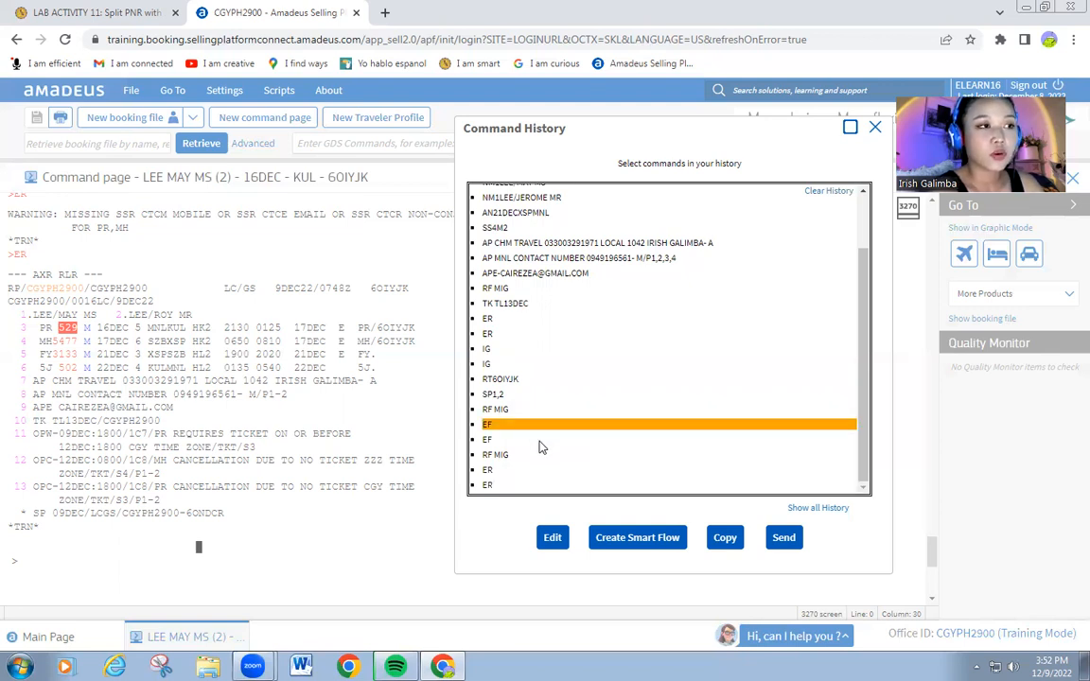
pyautogui.click(542, 441)
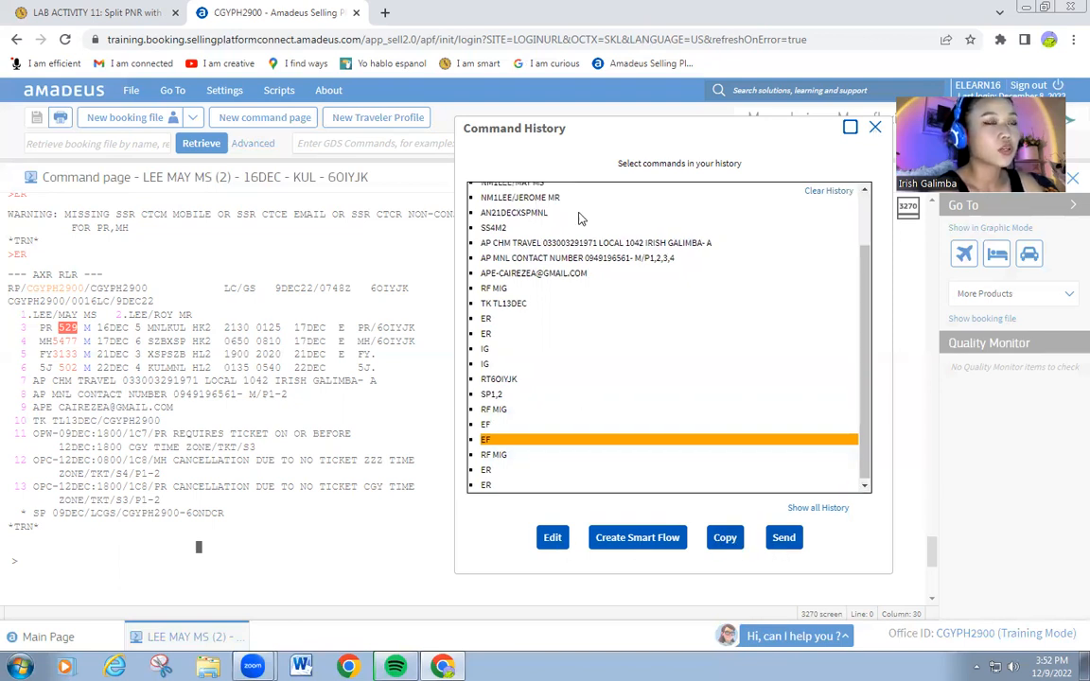
pyautogui.click(875, 129)
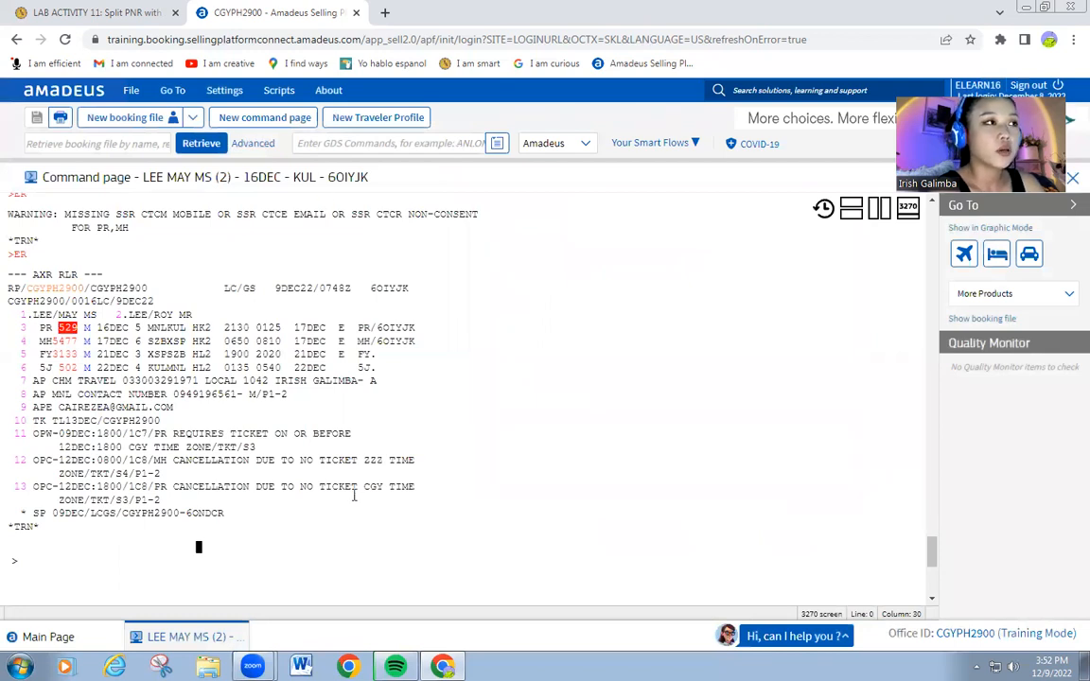
pyautogui.scroll(5, 354, 494)
pyautogui.scroll(5, 354, 488)
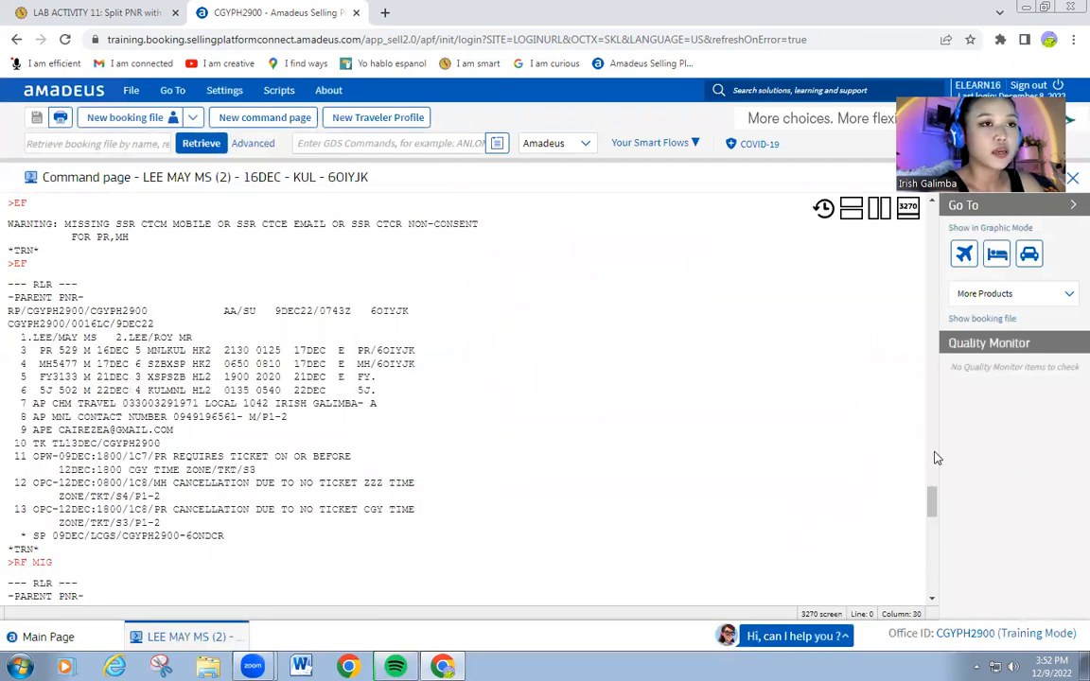
pyautogui.moveTo(935, 458); pyautogui.dragTo(936, 214)
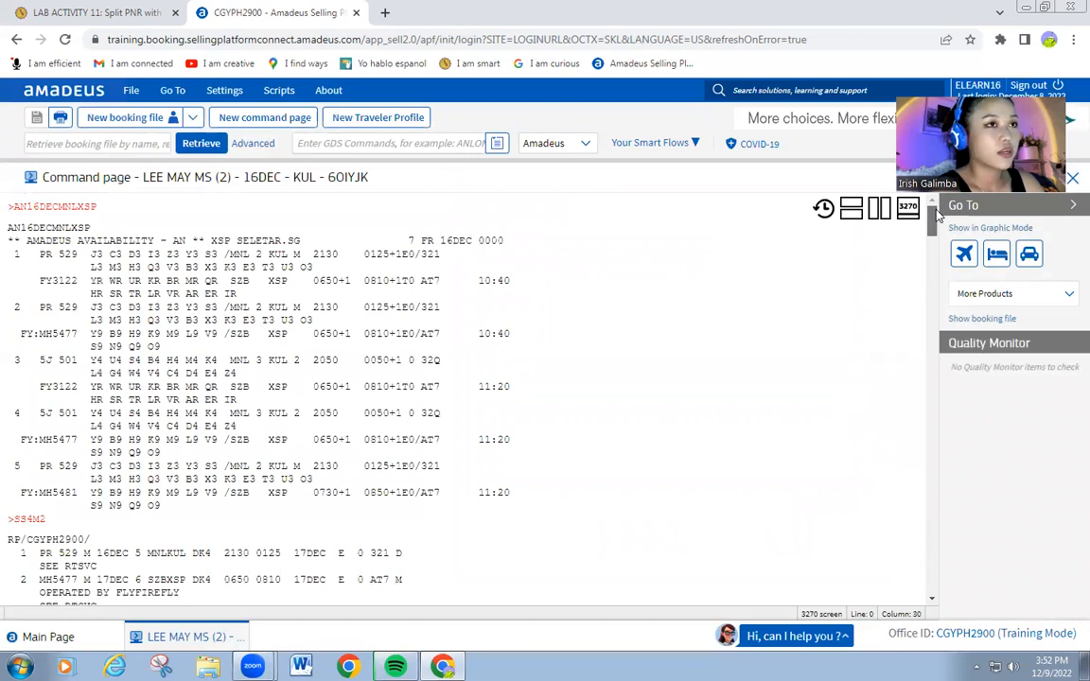